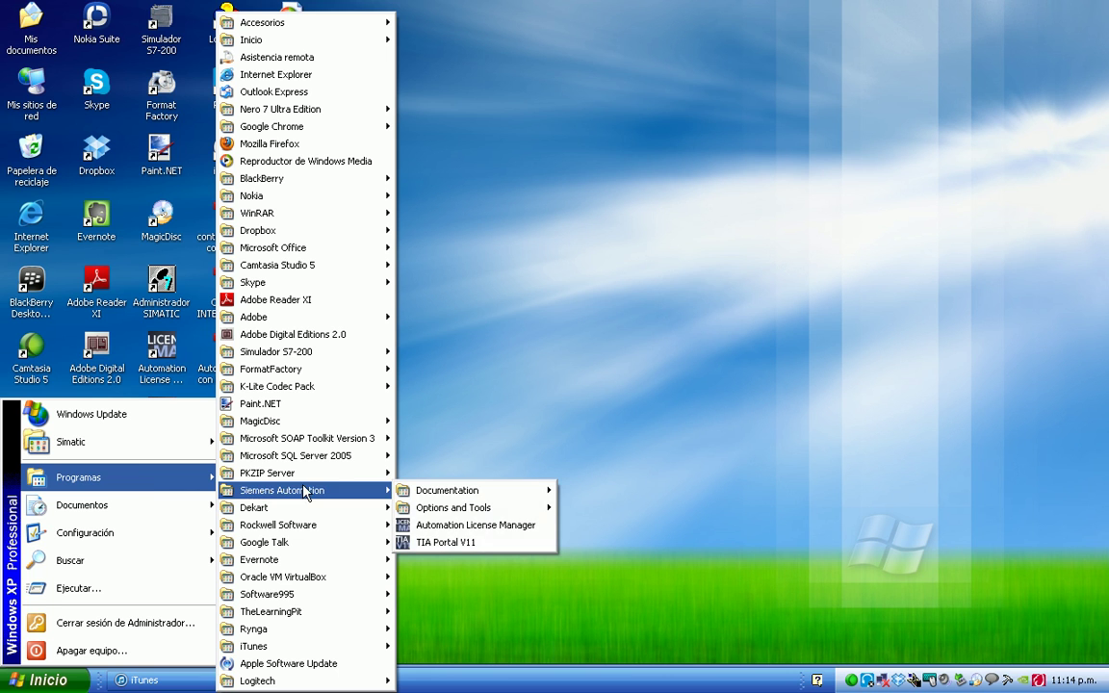
Launch RSLogix 5000 from the Rockwell Software program group
mouse_move(302, 529)
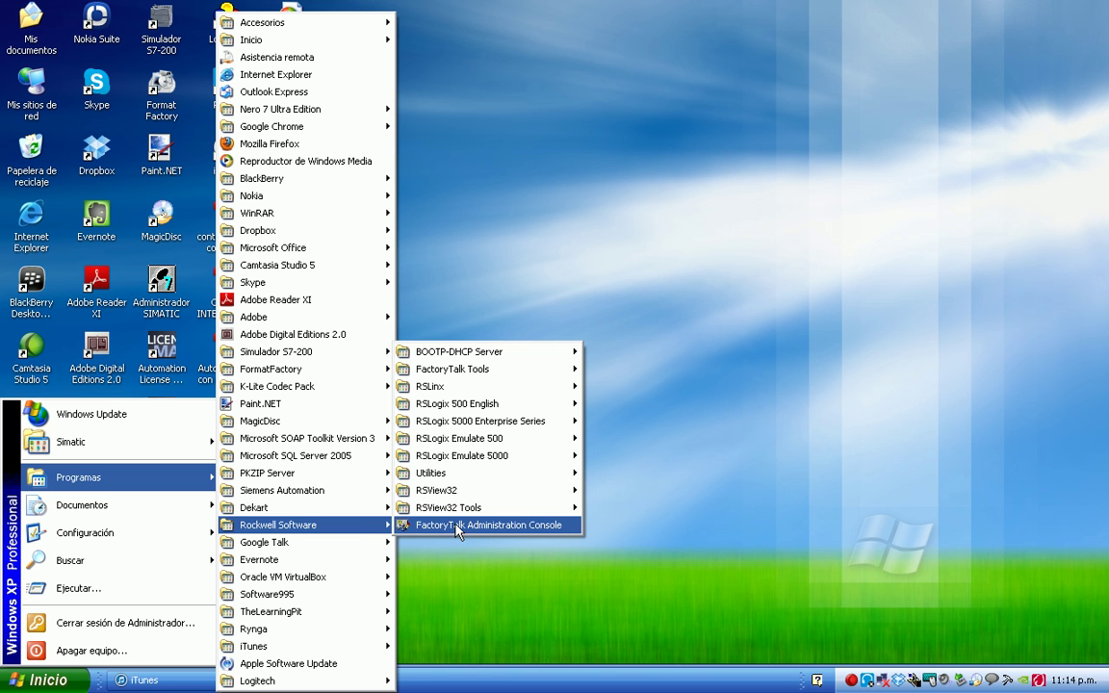
mouse_move(504, 424)
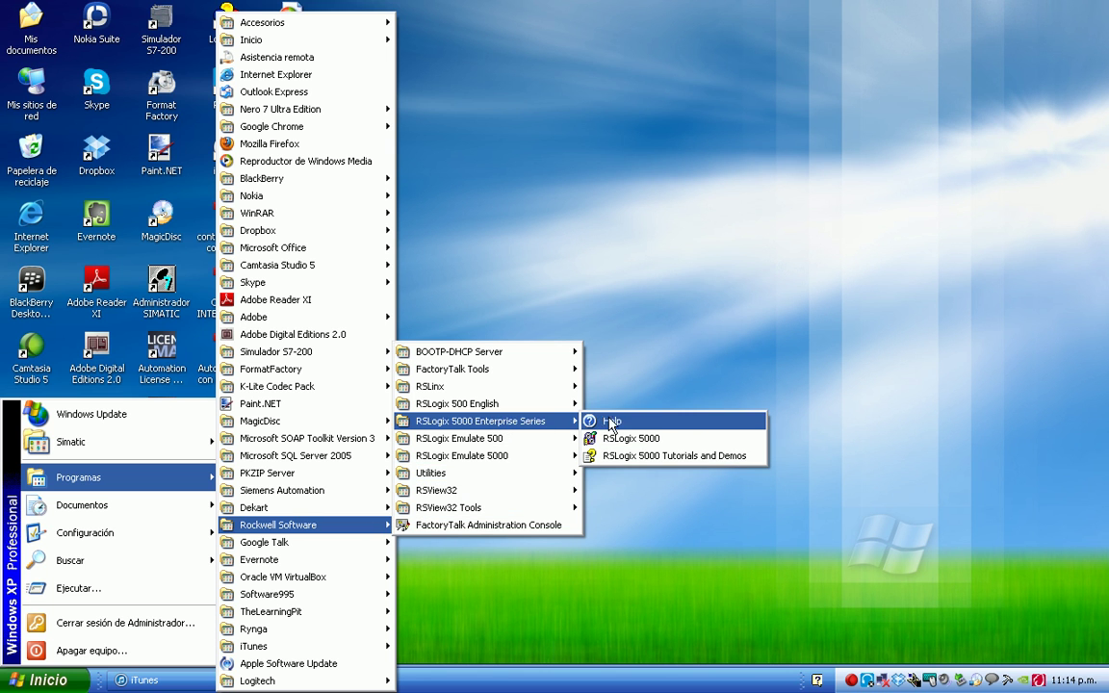
left_click(655, 441)
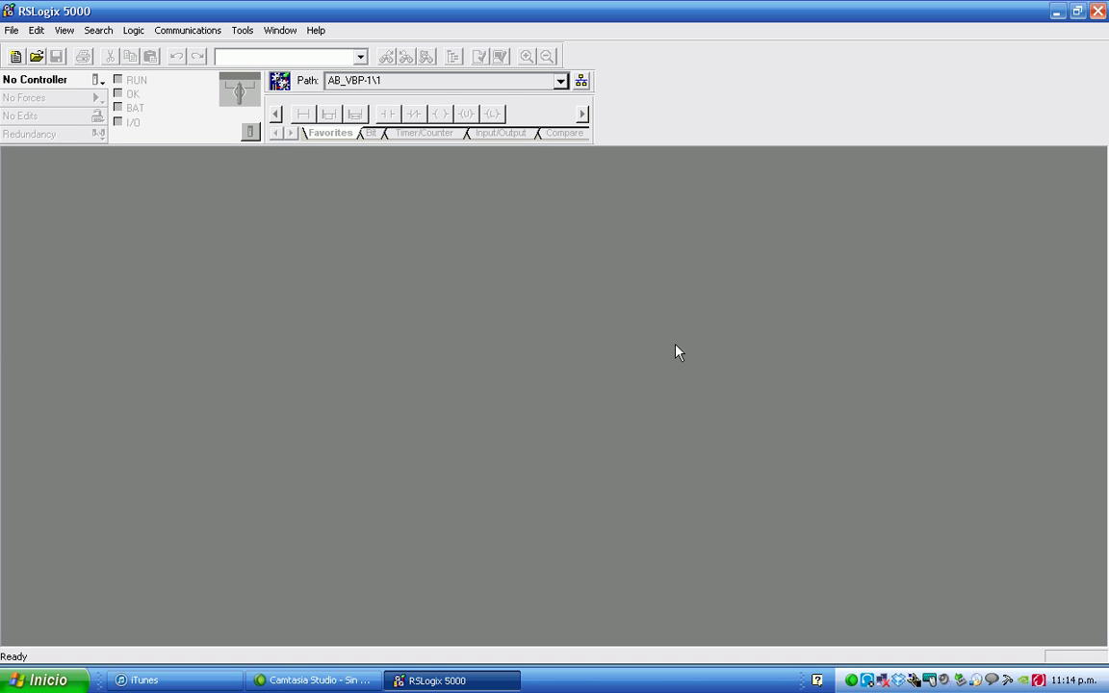
Check the installed RSLogix 5000 version in its product information, then close the information
left_click(318, 30)
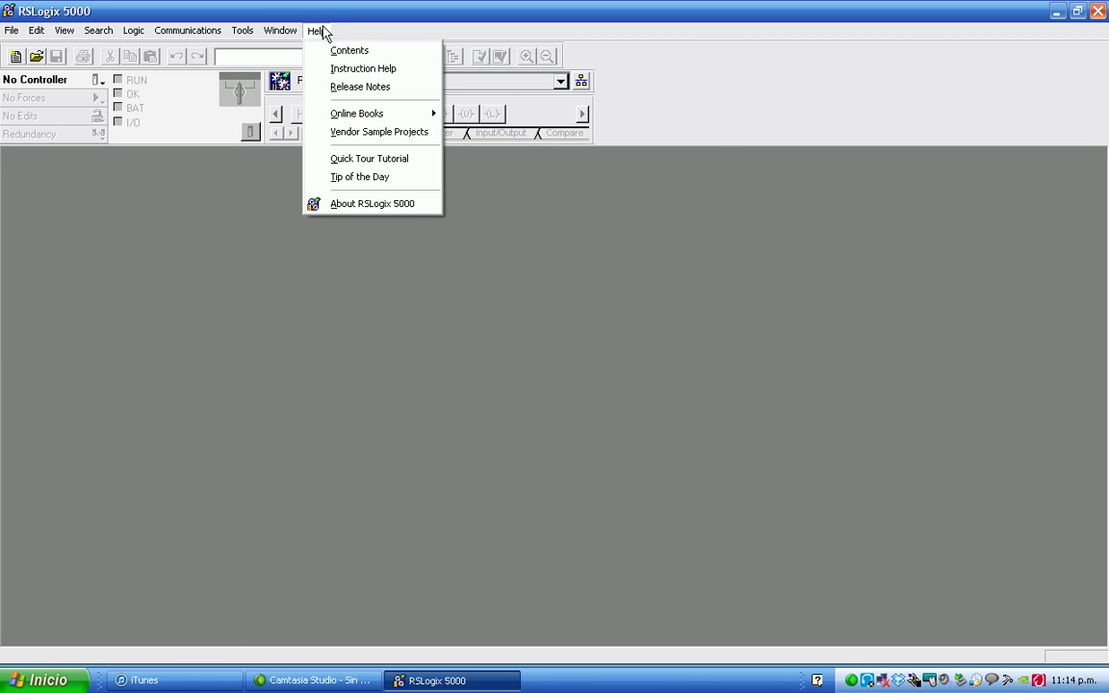
left_click(382, 204)
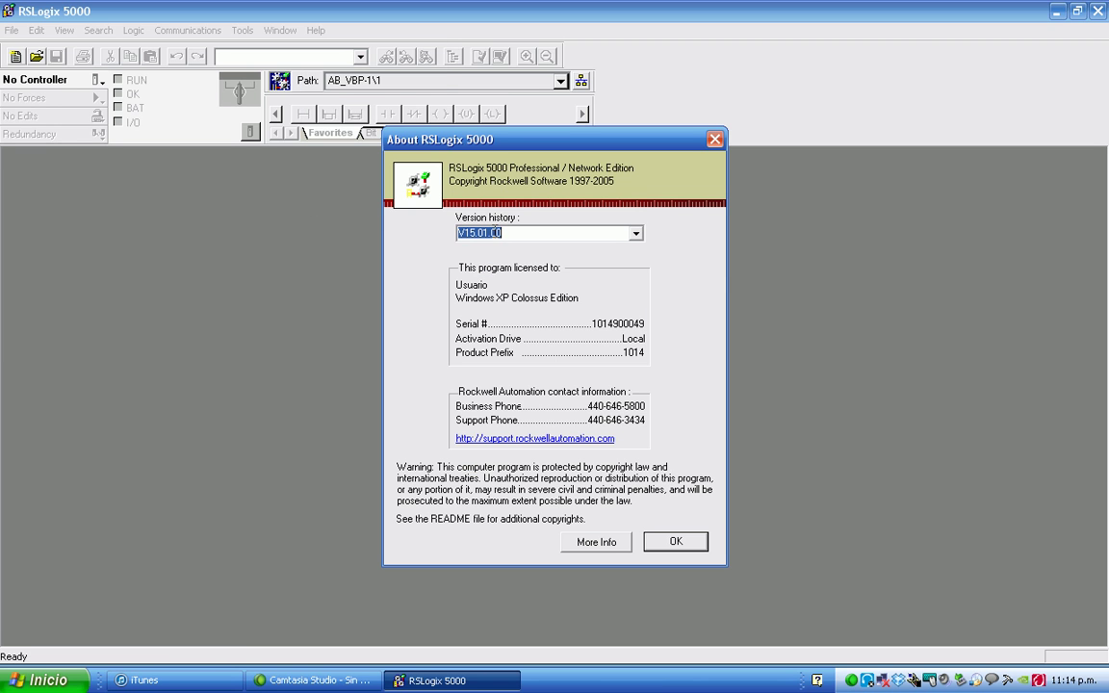
left_click(675, 544)
Launch RSLogix Emulate 5000 and reposition its Chassis Monitor window
left_click(43, 680)
mouse_move(34, 478)
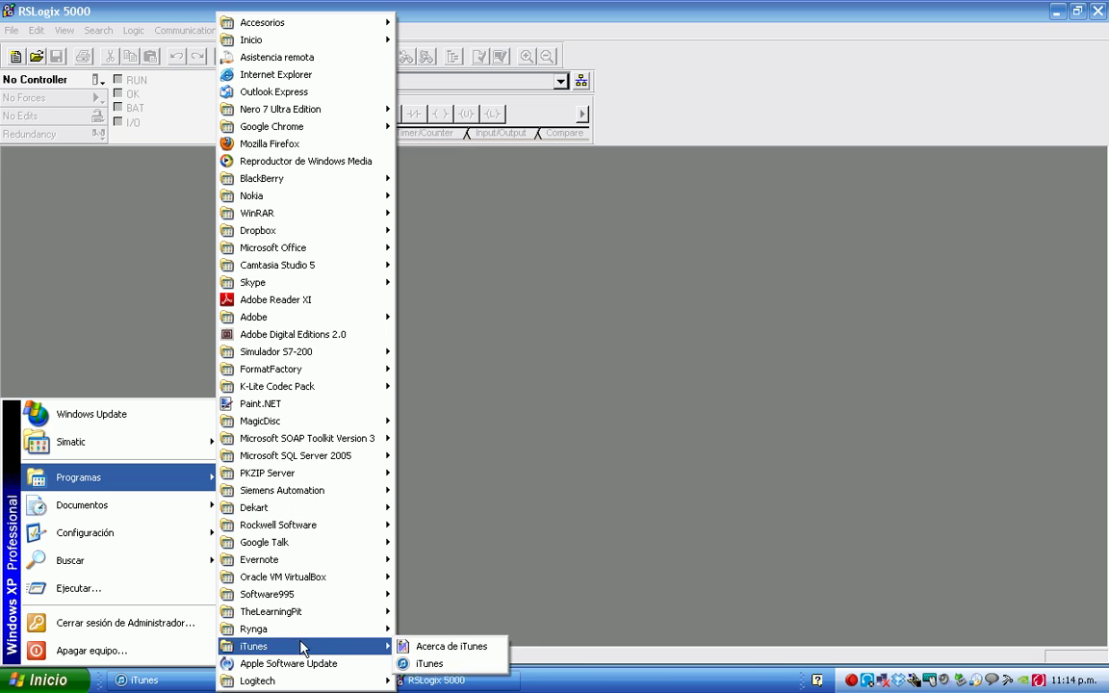
mouse_move(313, 499)
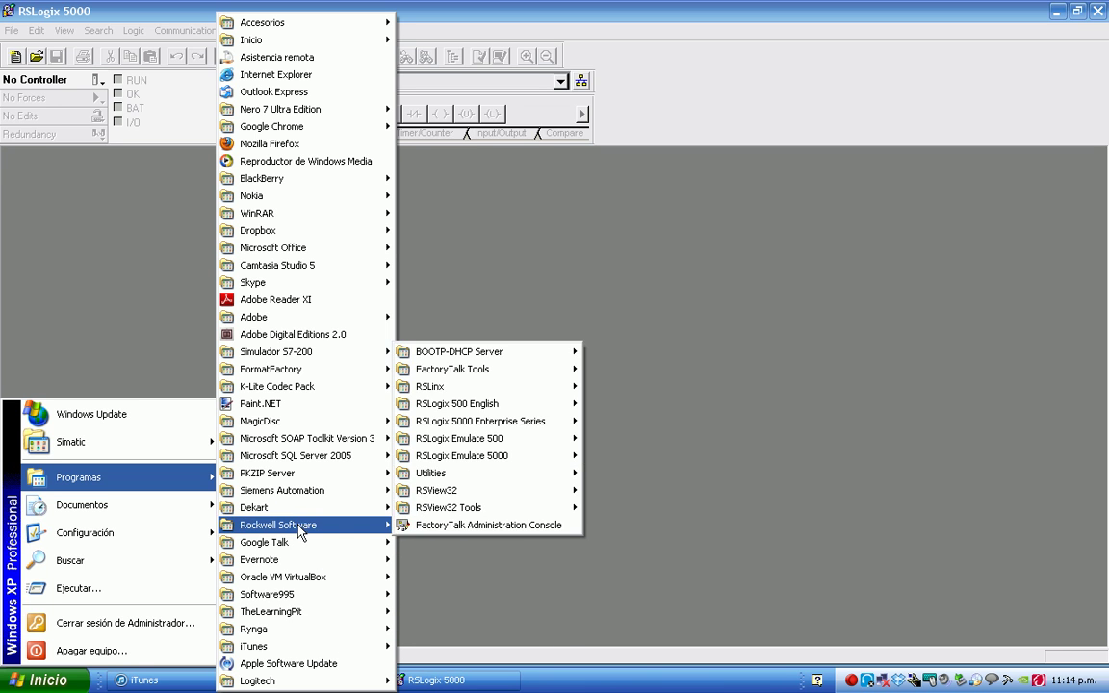
mouse_move(362, 526)
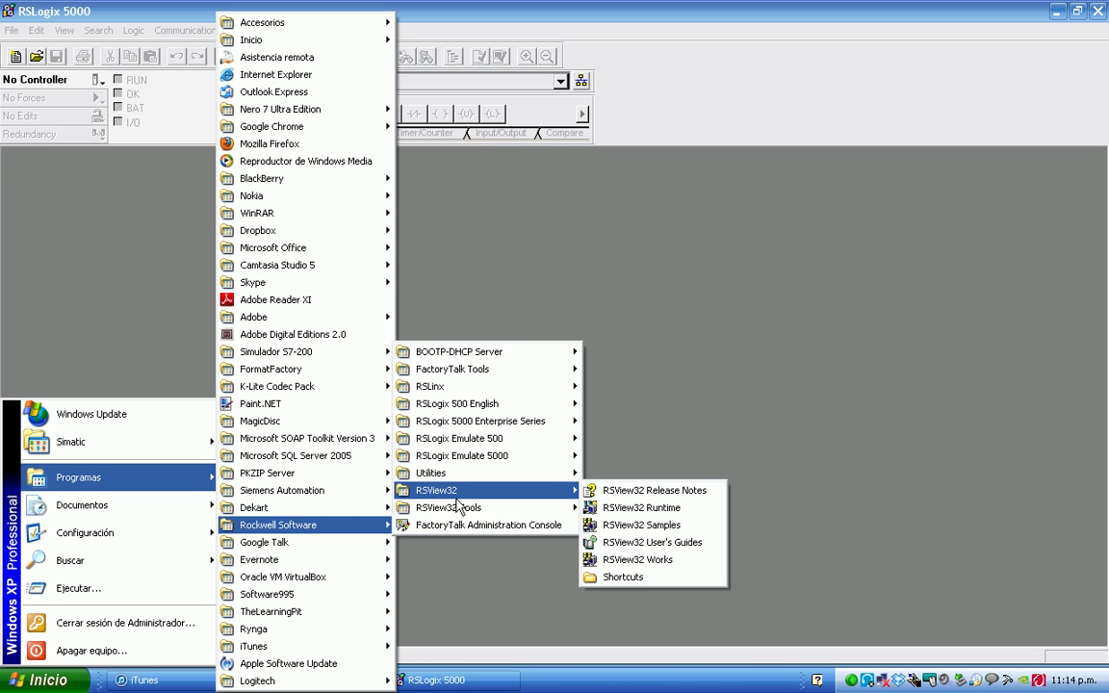
mouse_move(472, 456)
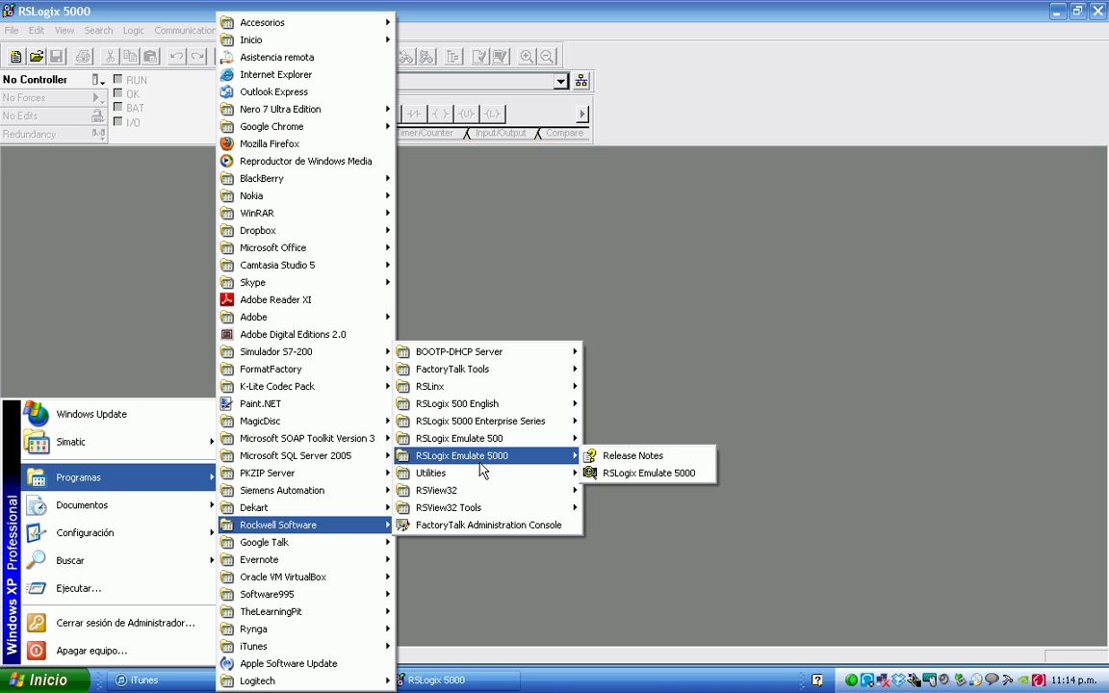
left_click(630, 474)
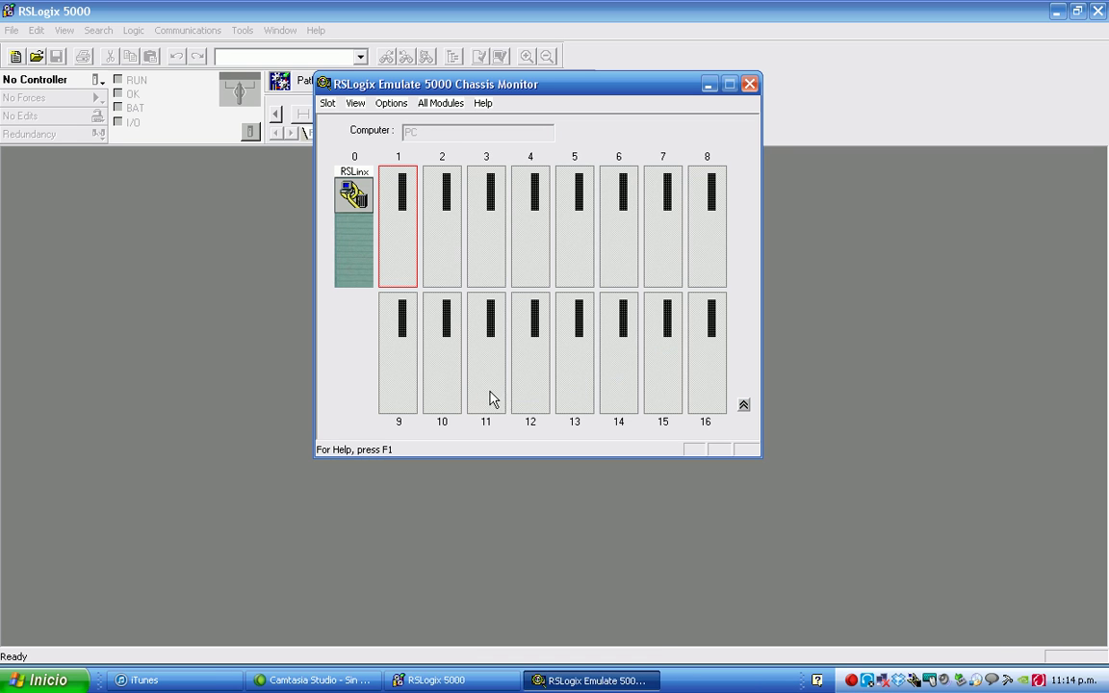
left_click_drag(452, 90, 548, 80)
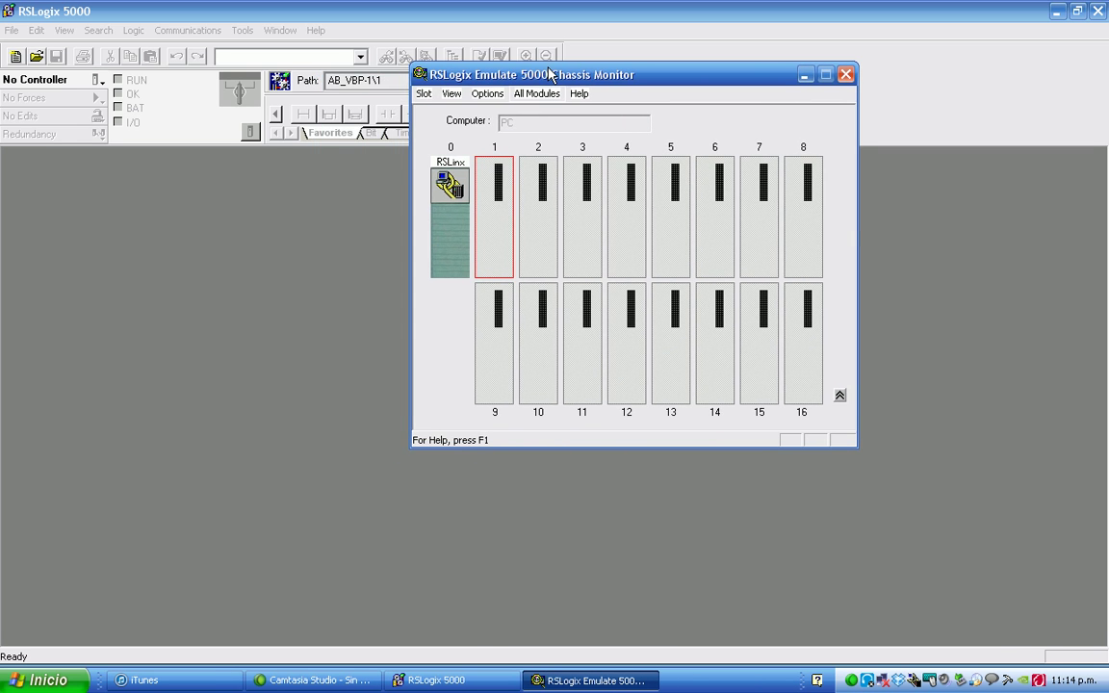
Create an Emulator RSLogix Emulate 5000 Controller module in chassis slot 1 and set its version to 15
right_click(490, 213)
left_click(520, 215)
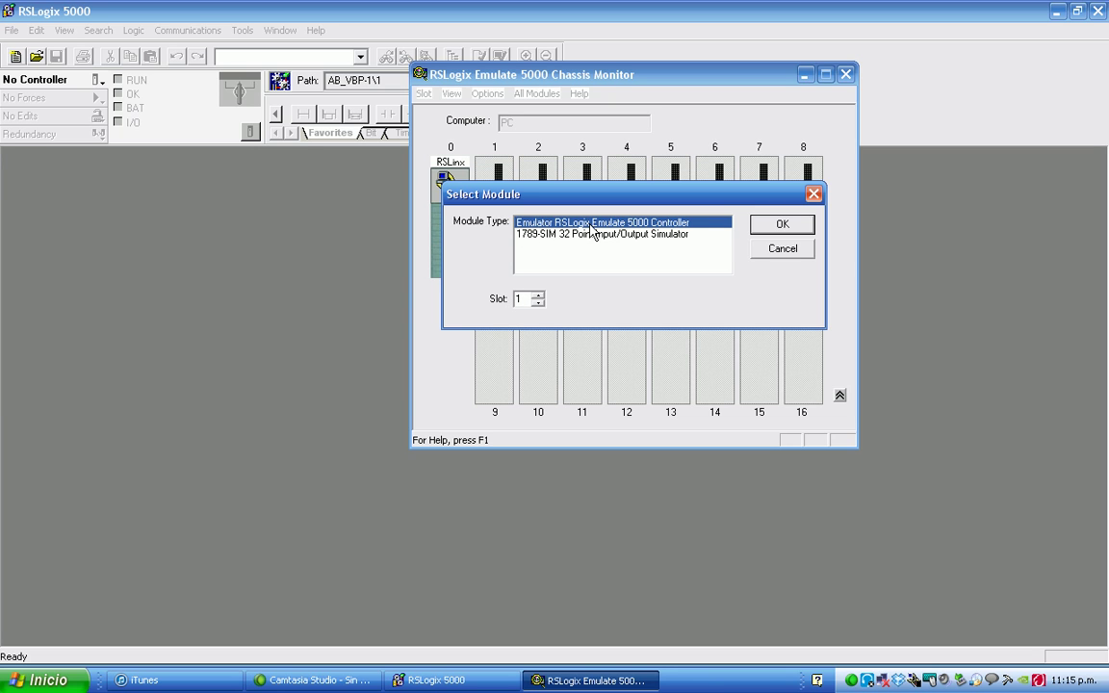
left_click(779, 226)
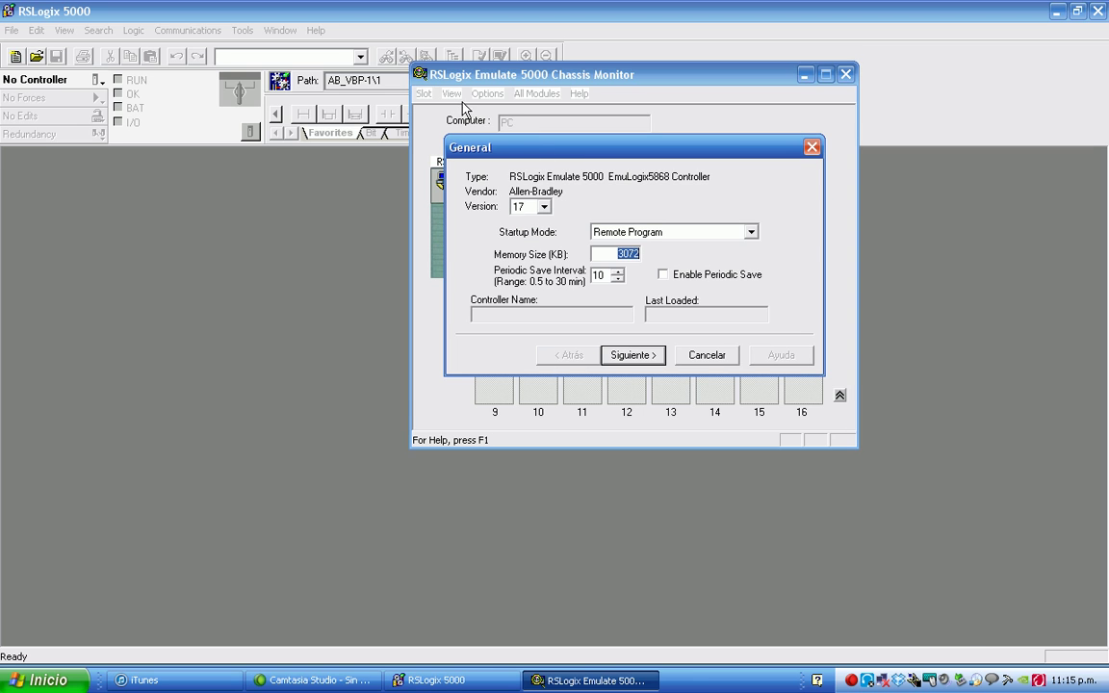
left_click(544, 209)
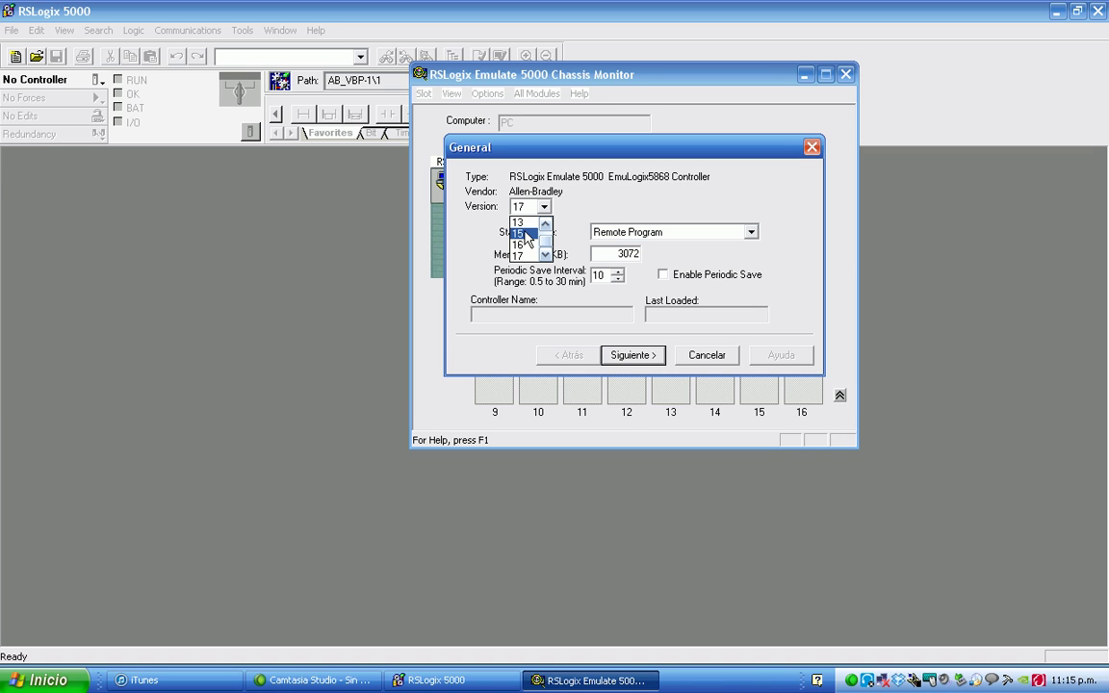
left_click(527, 234)
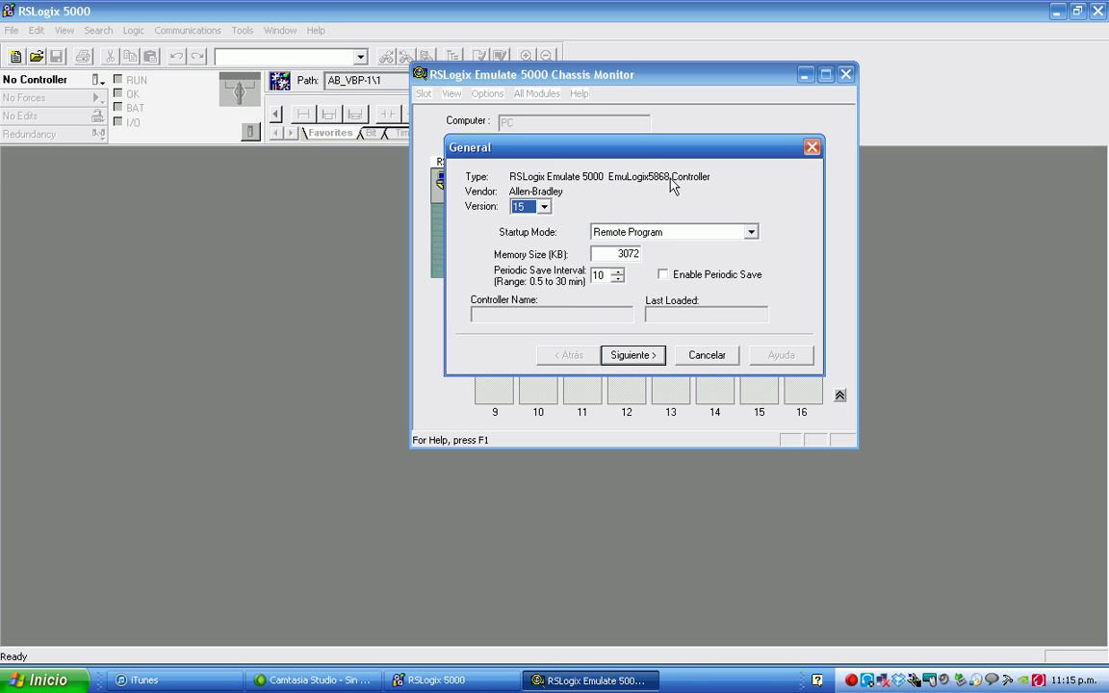
left_click(544, 208)
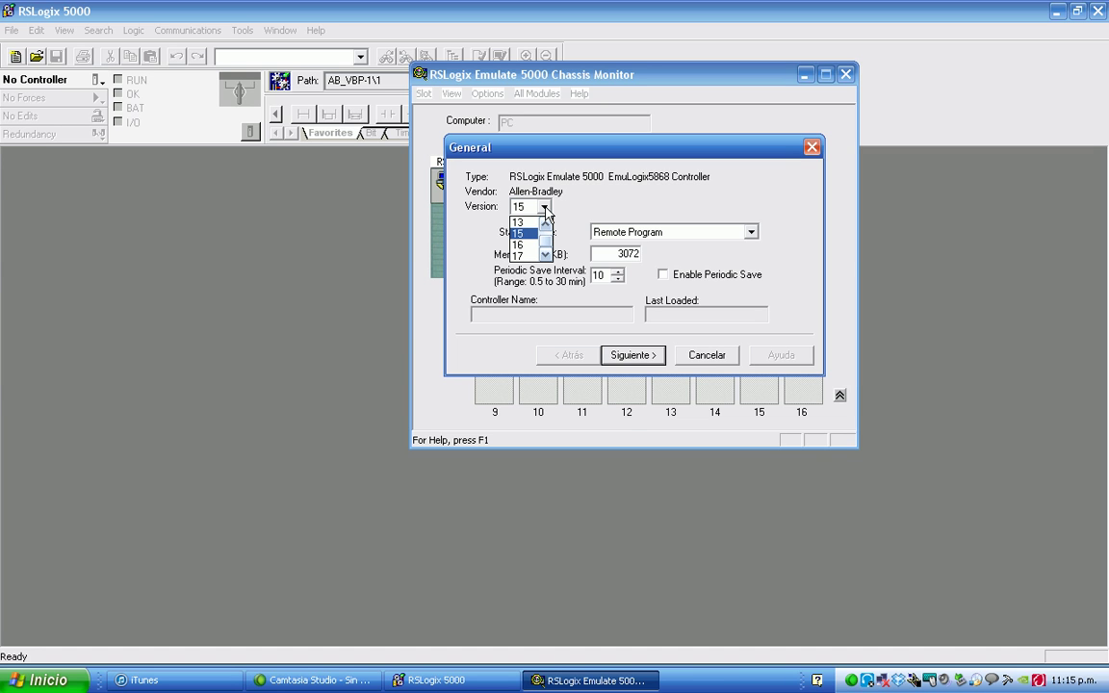
left_click(545, 209)
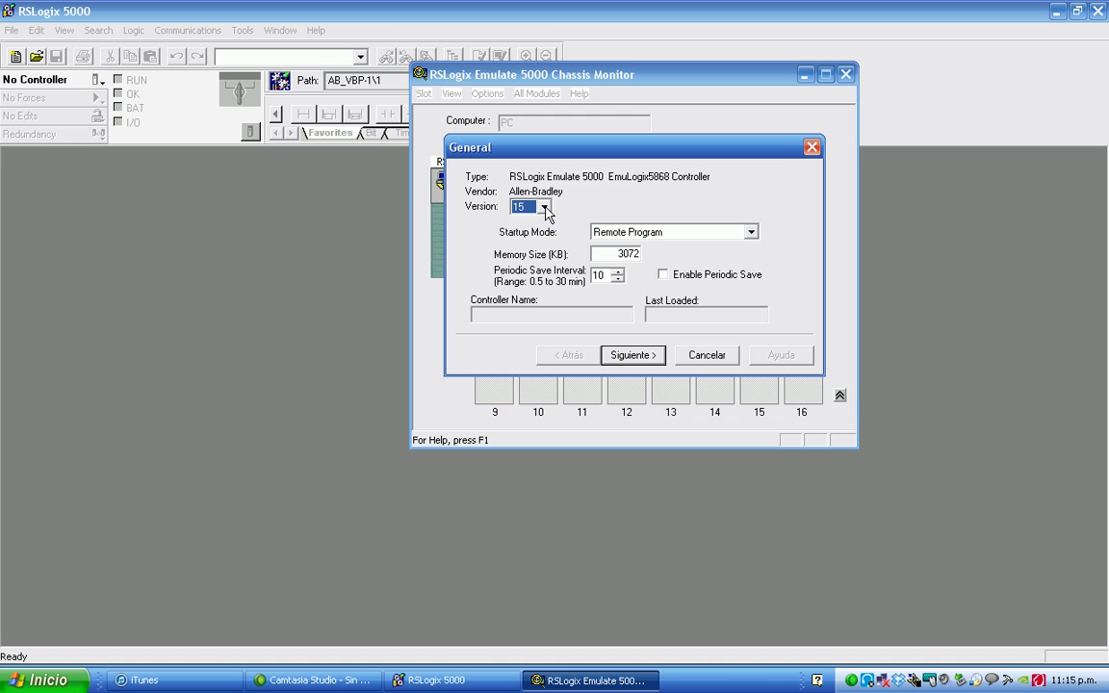
Switch to RSLogix 5000 and recheck its version to compare it with the emulated controller's version
left_click(439, 681)
left_click(316, 30)
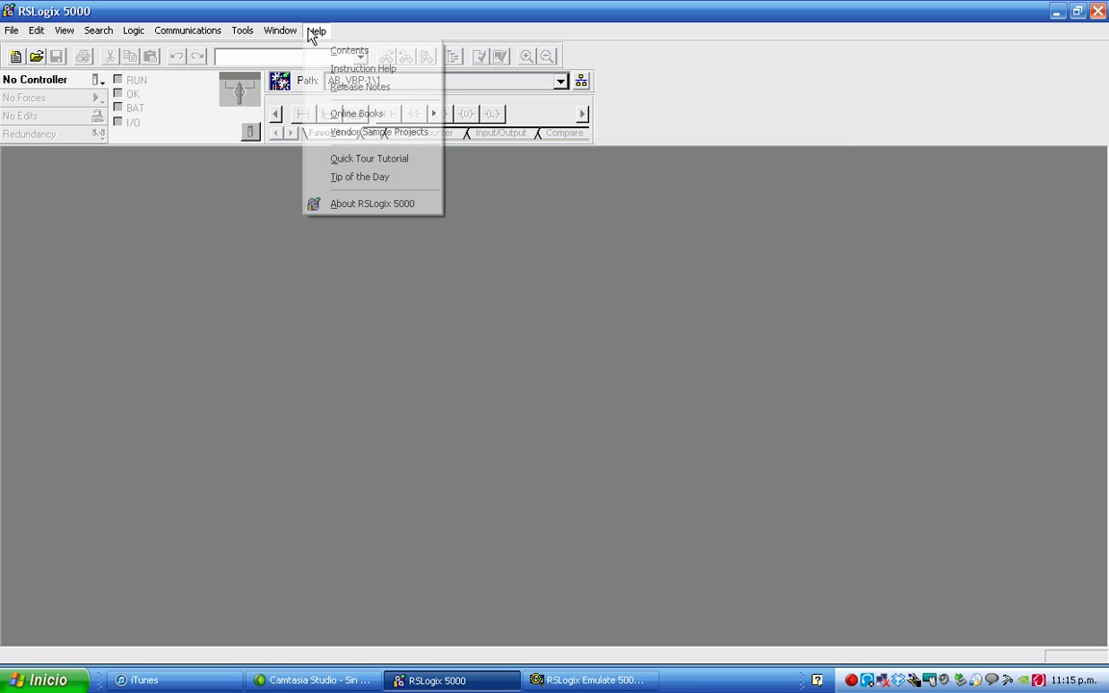
left_click(357, 203)
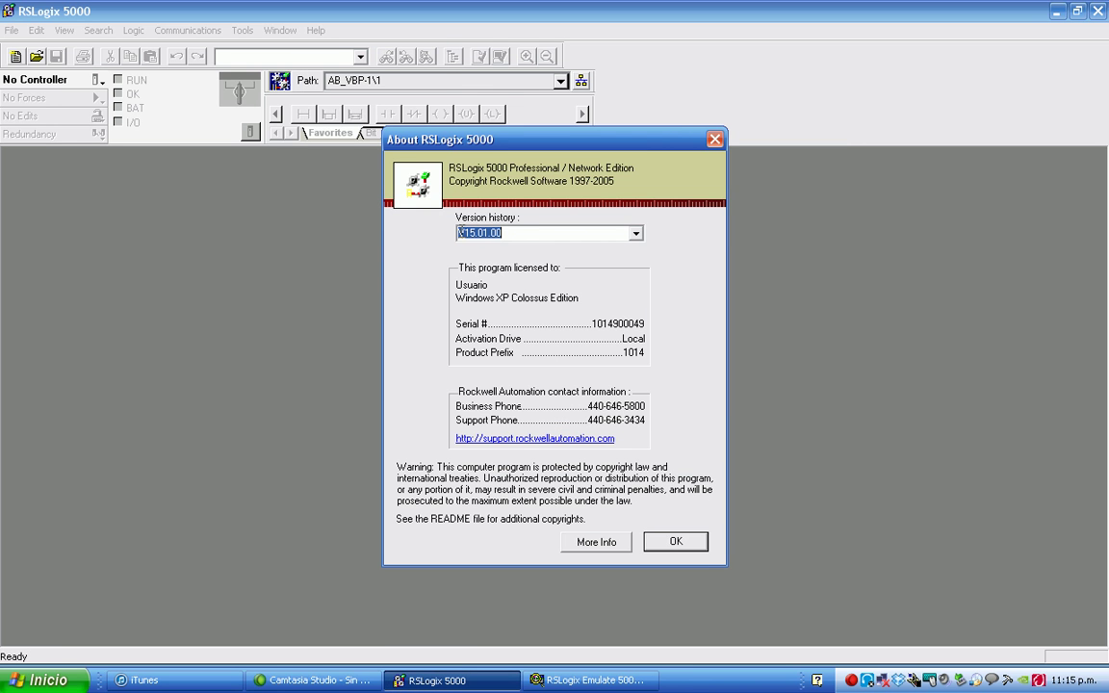
left_click(657, 544)
Return to RSLogix Emulate 5000 and finish the slot 1 controller setup with the default startup, memory and system settings
left_click(587, 680)
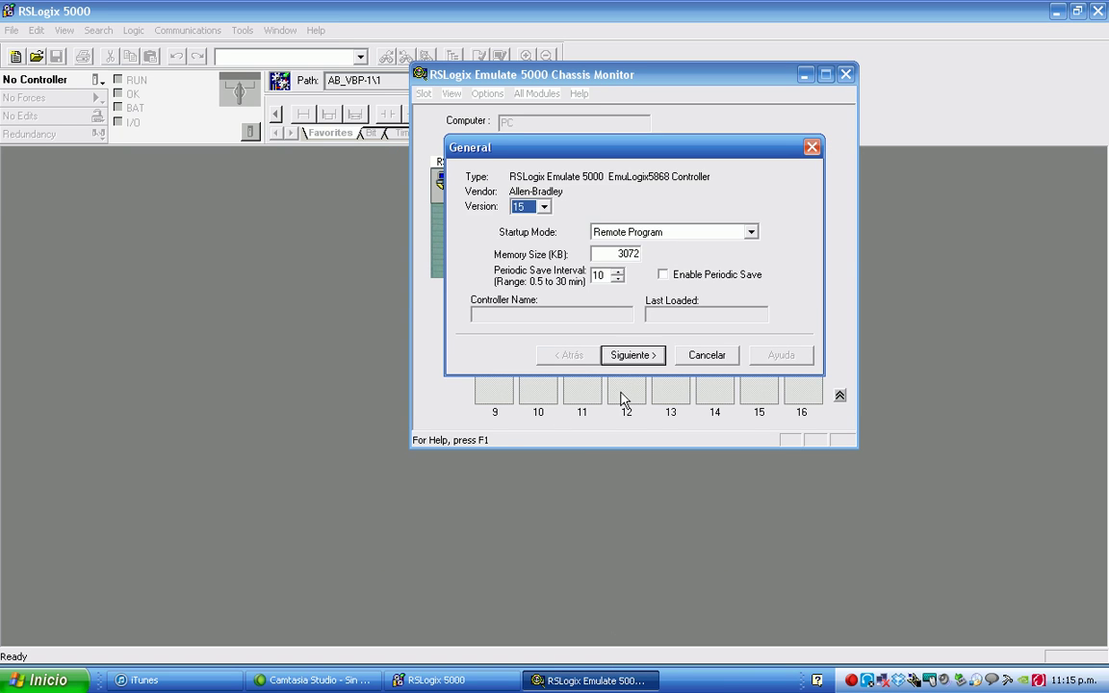
left_click(634, 354)
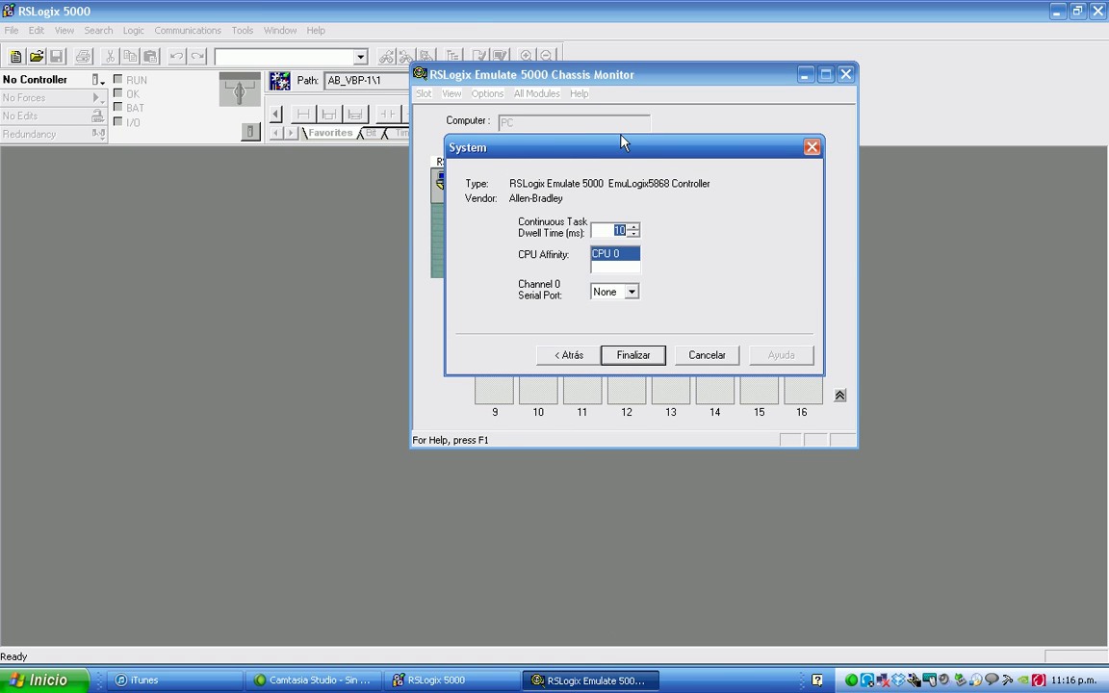
left_click(634, 355)
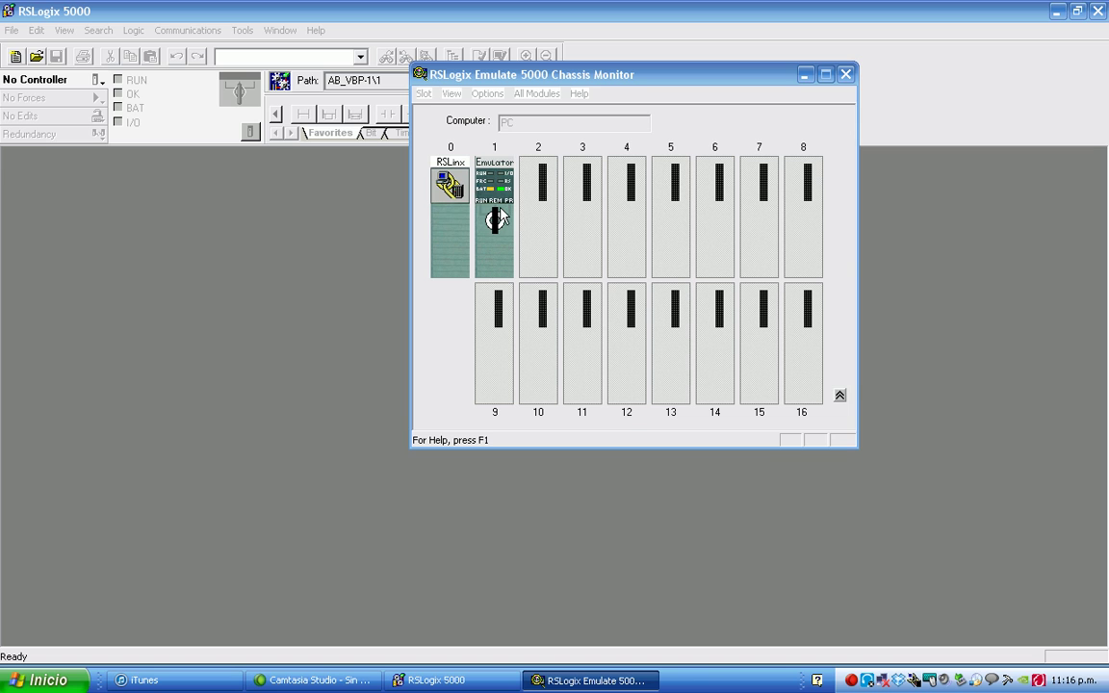
Create a 1789-SIM 32 Point Input/Output Simulator module in chassis slot 2, accepting slot number 02
right_click(539, 198)
left_click(562, 203)
left_click(551, 235)
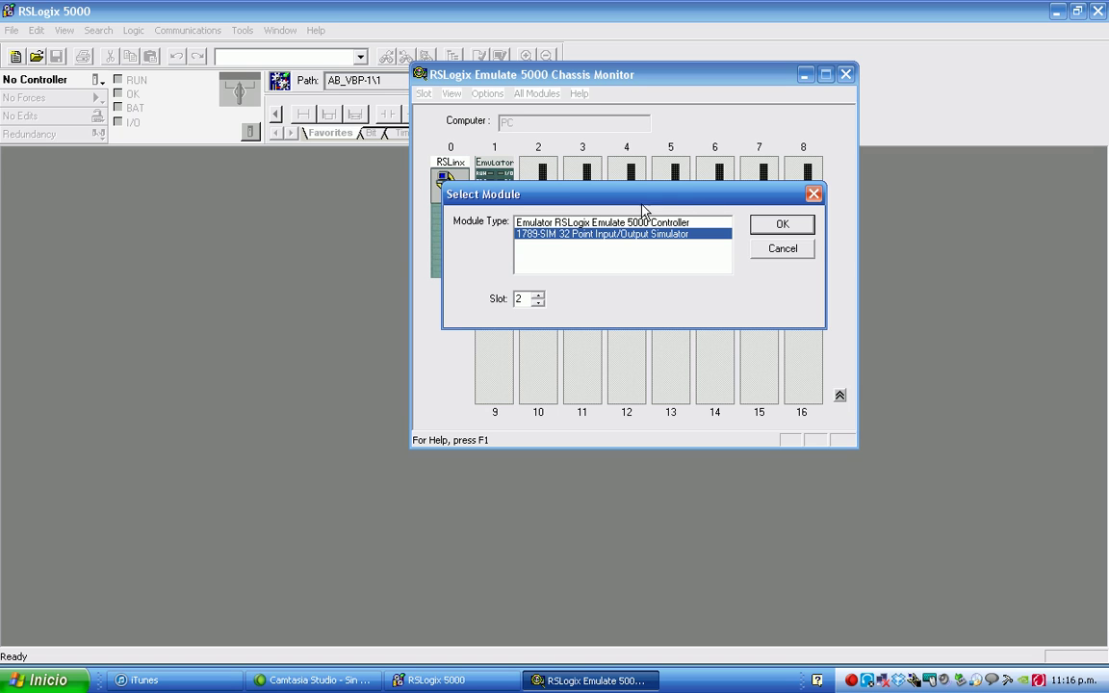
left_click(782, 223)
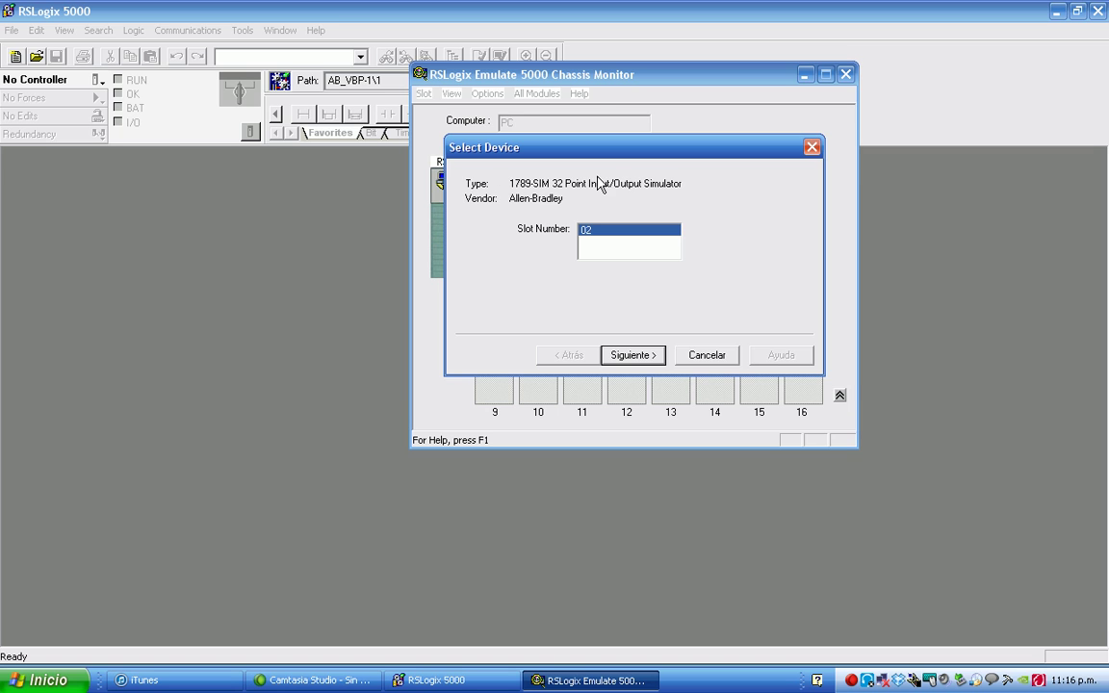
left_click(630, 356)
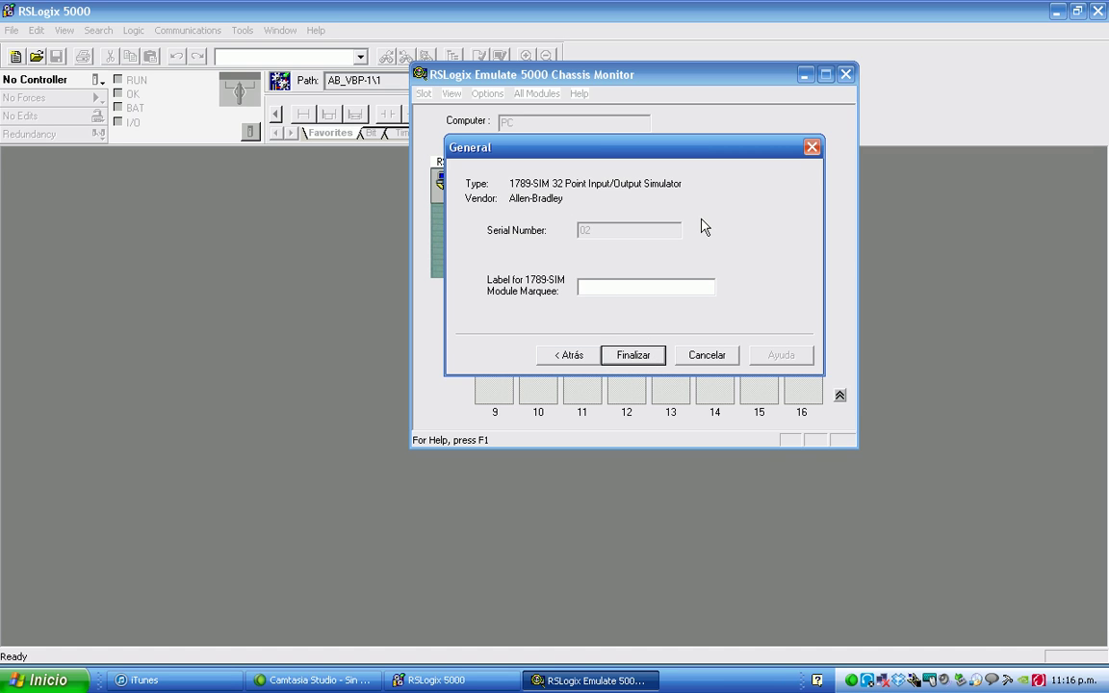
Enter a marquee label for the 1789-SIM module, finish its setup and move the Chassis Monitor window aside
type("I")
type(":=")
type("=")
key("BackSpace")
type("0")
left_click(631, 355)
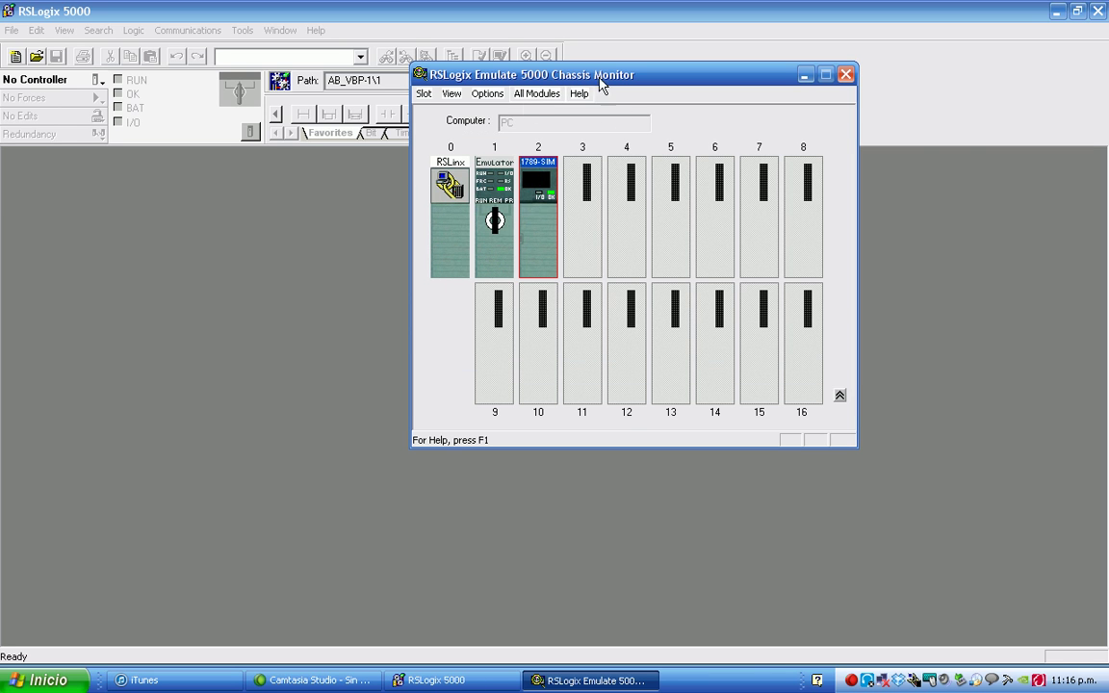
left_click_drag(517, 75, 668, 47)
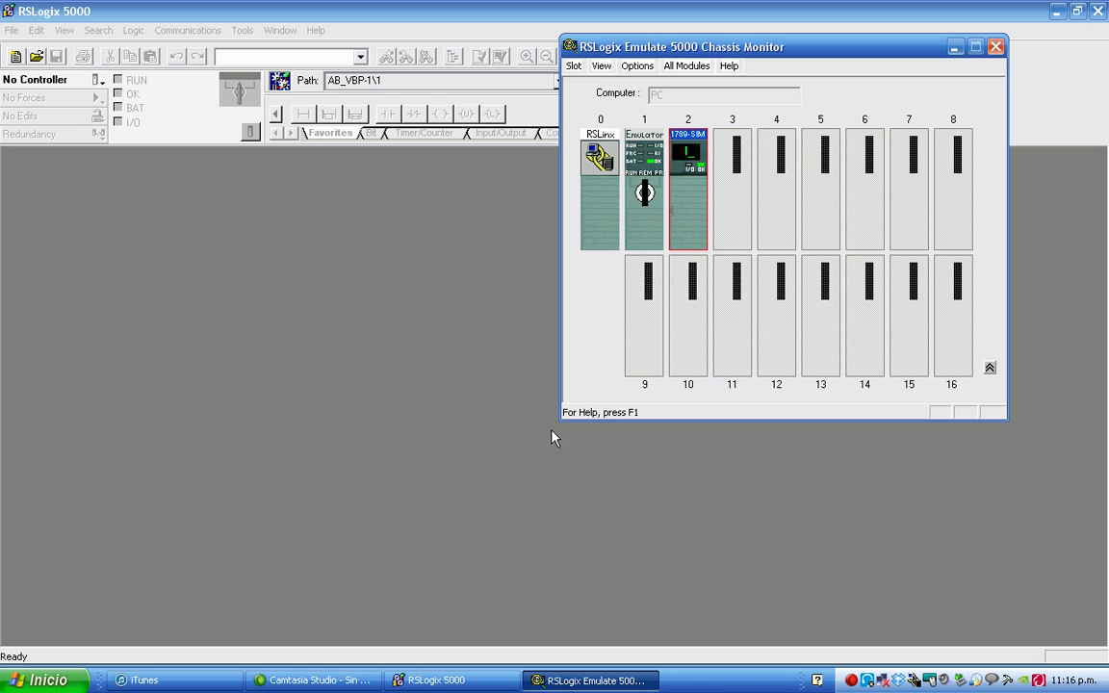
Switch to RSLinx Classic Gateway and open the RSWho network browser, maximizing both windows
double_click(913, 680)
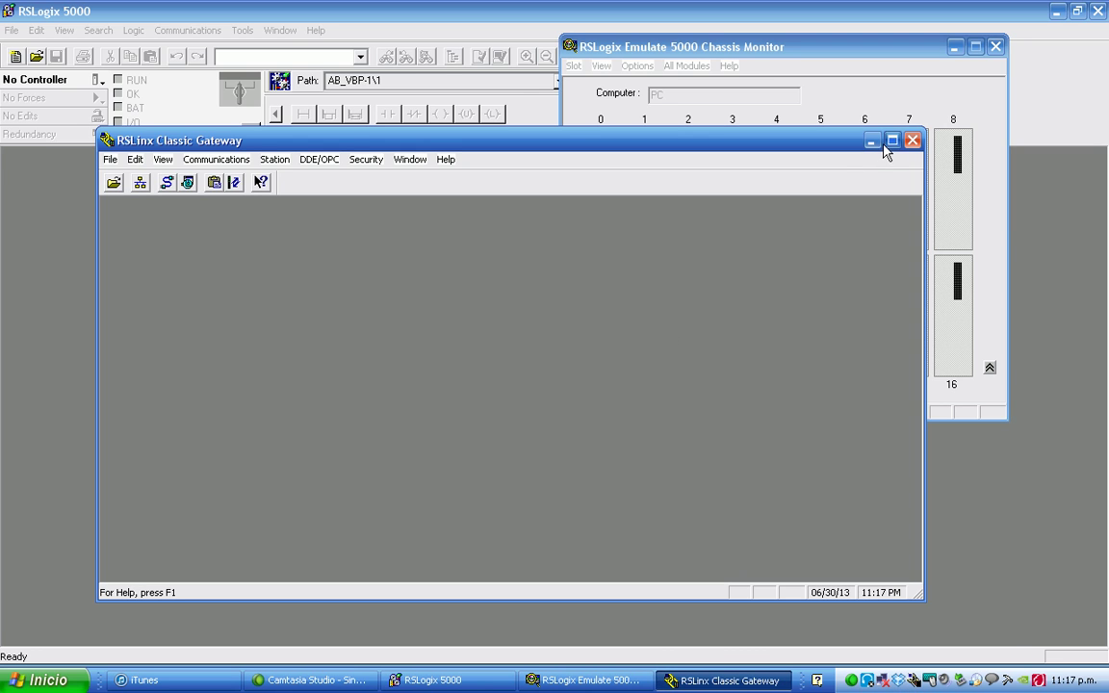
left_click(892, 141)
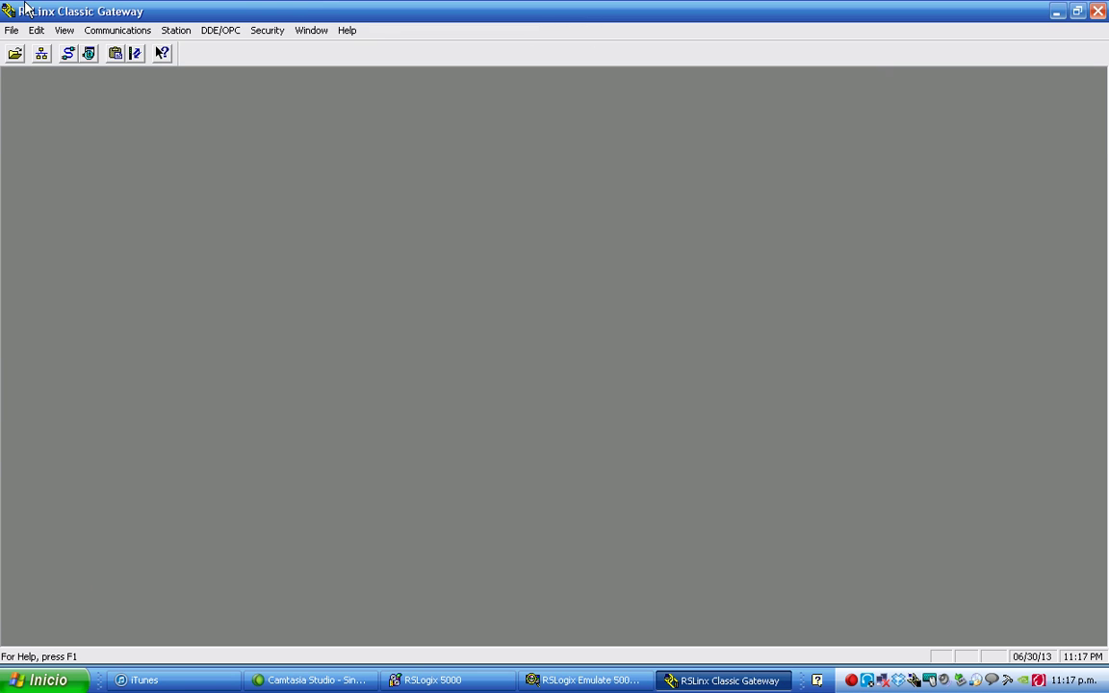
left_click(44, 53)
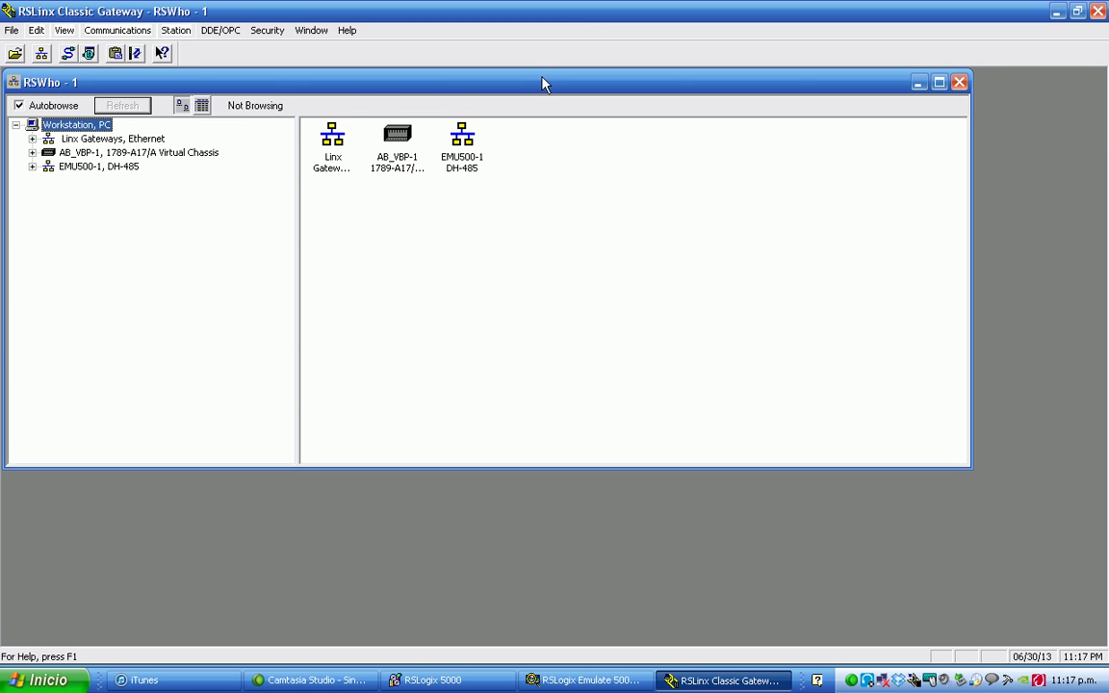
left_click(939, 84)
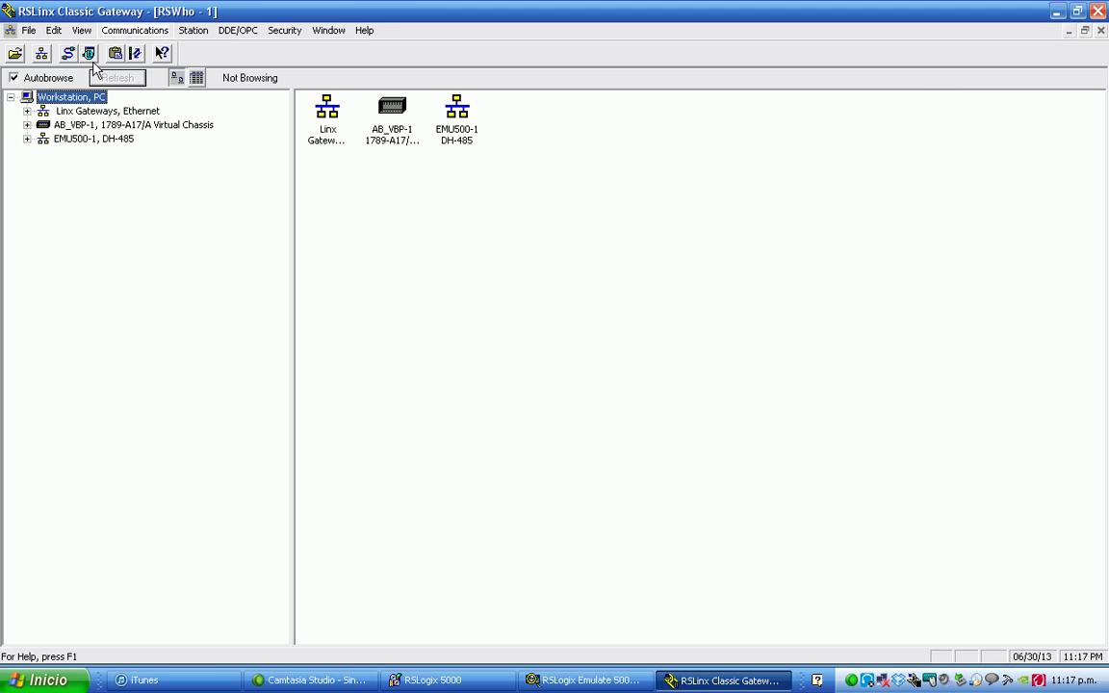
Expand the AB_VBP-1 virtual chassis in RSWho and inspect the RSLinx server, emulator and 1789-SIM modules
left_click(27, 125)
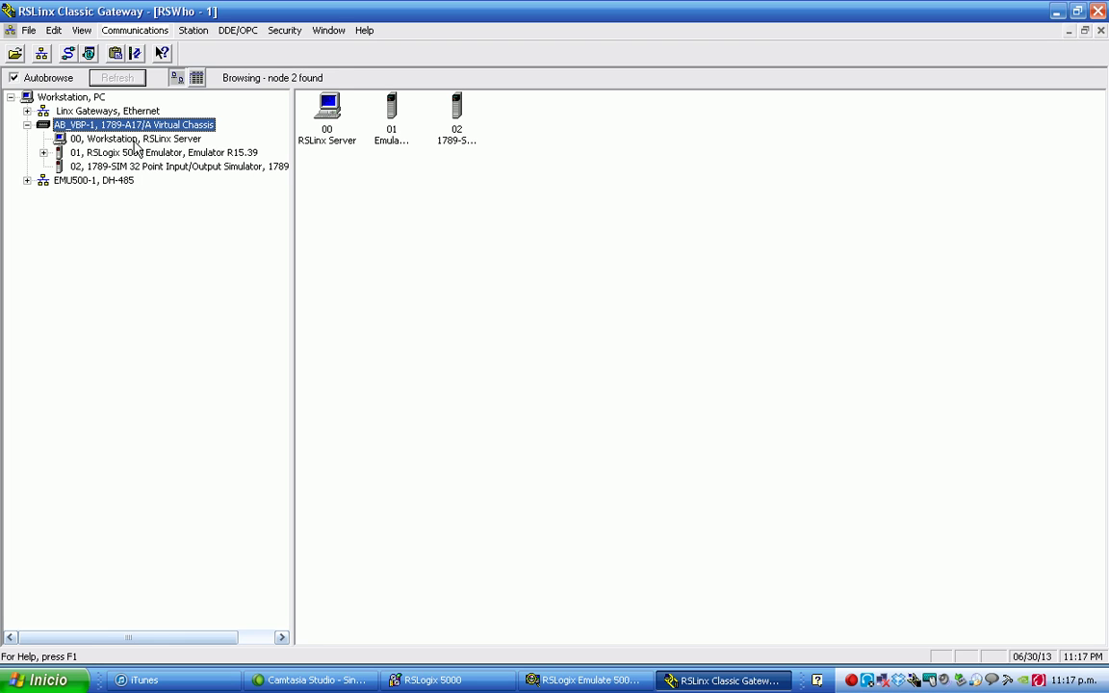
left_click(327, 115)
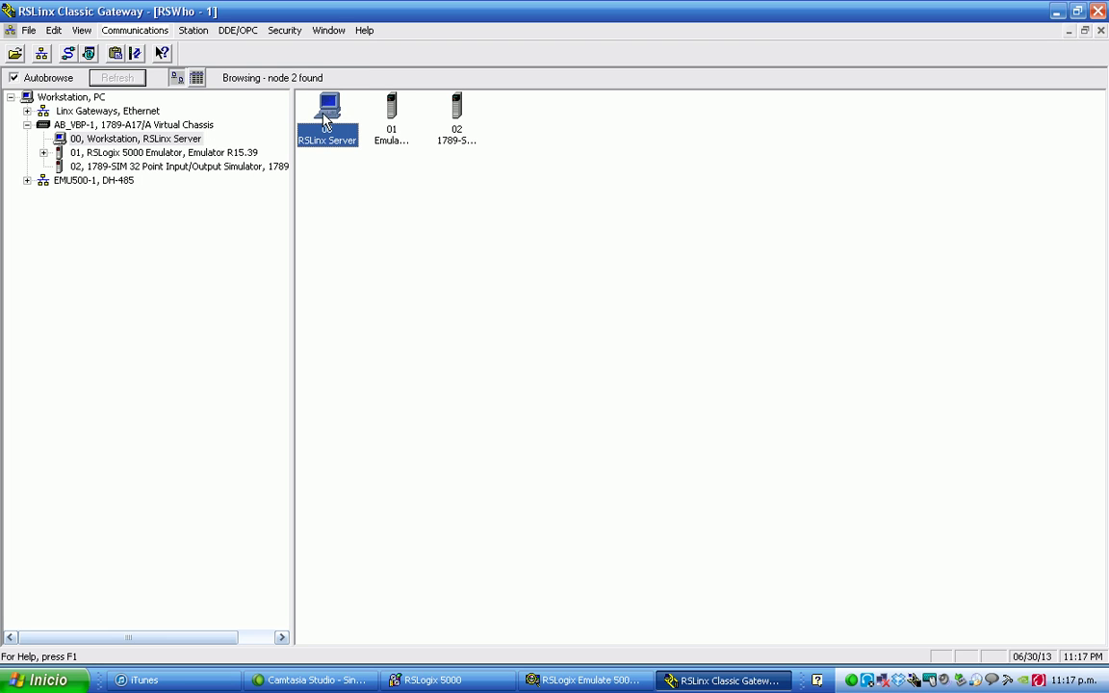
key("Right")
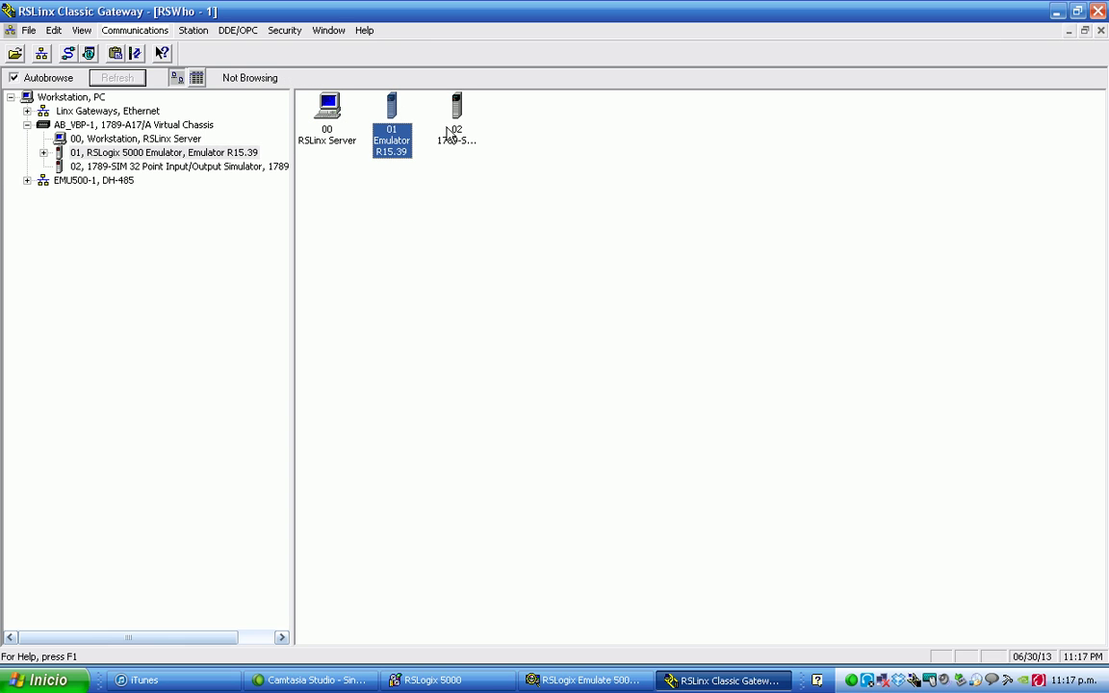
left_click(455, 108)
left_click(391, 115)
key("Left")
key("Right")
key("Right")
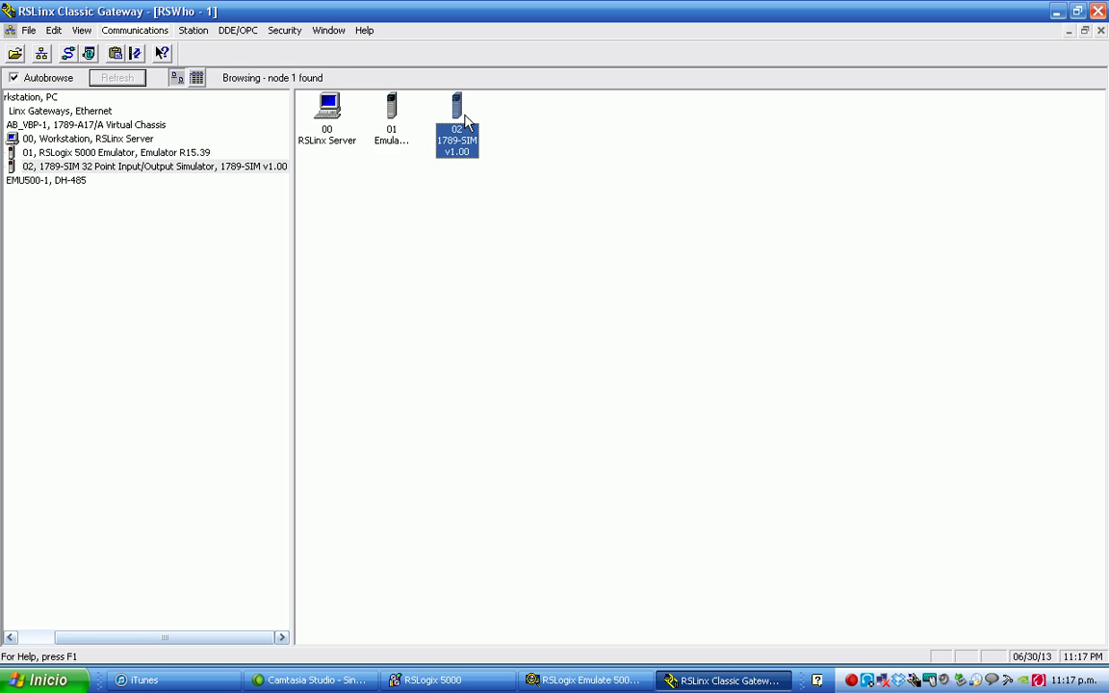
Open the driver configuration and stop the EMU500-1 SLC 500 (DH485) Emulator driver
key("Left")
key("Left")
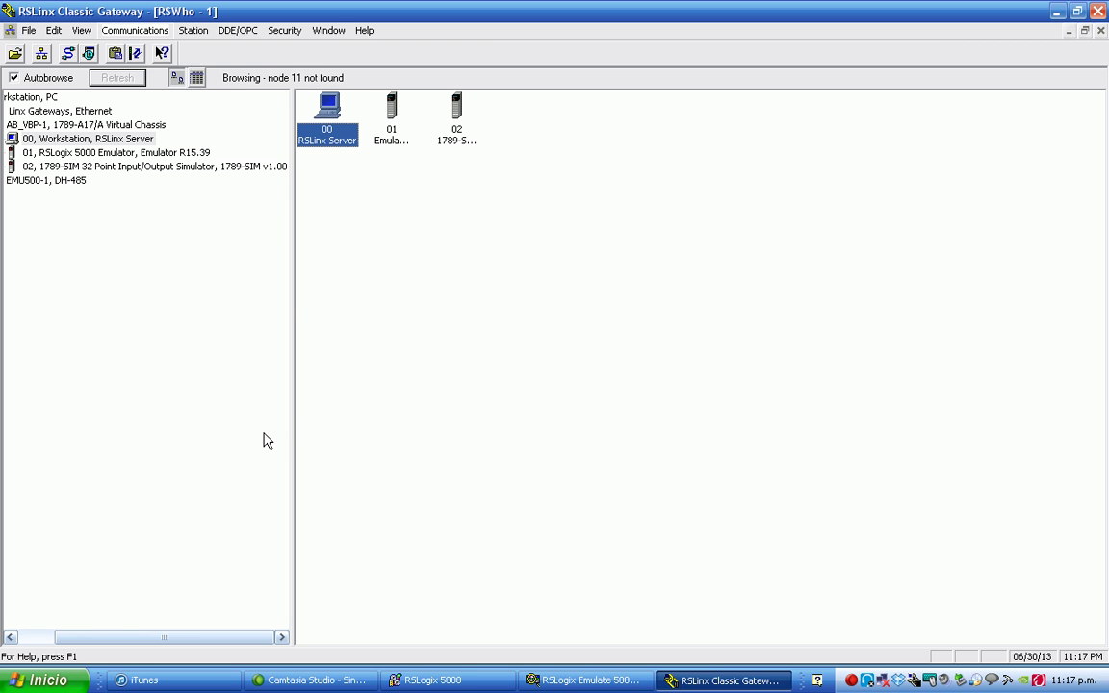
left_click_drag(118, 638, 87, 643)
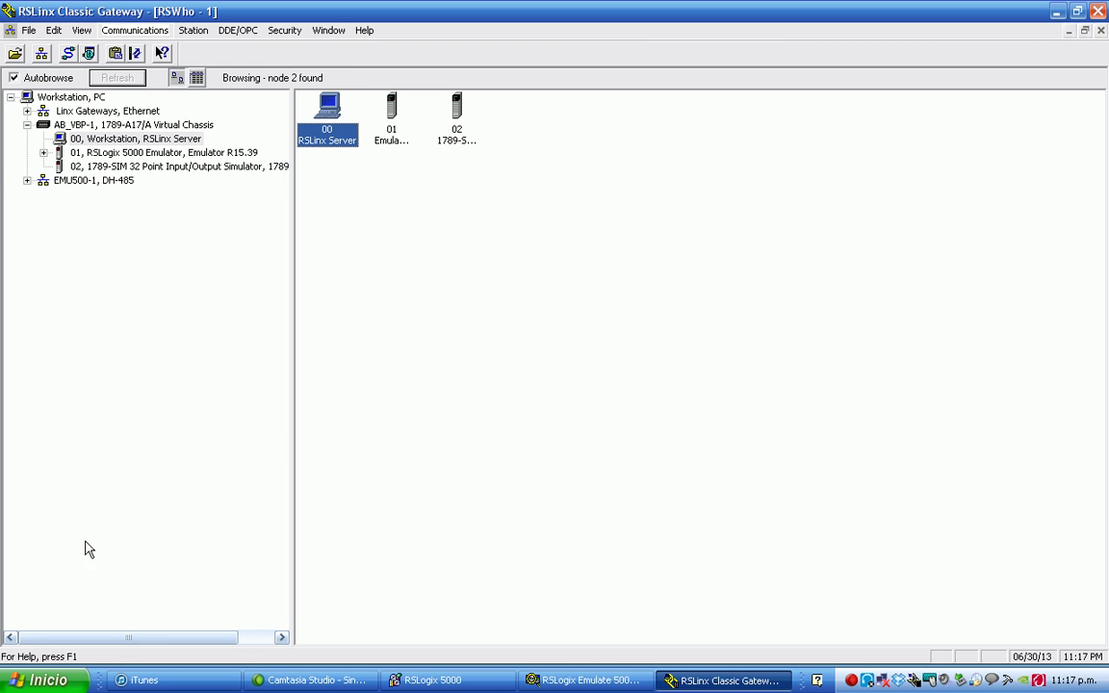
left_click(65, 53)
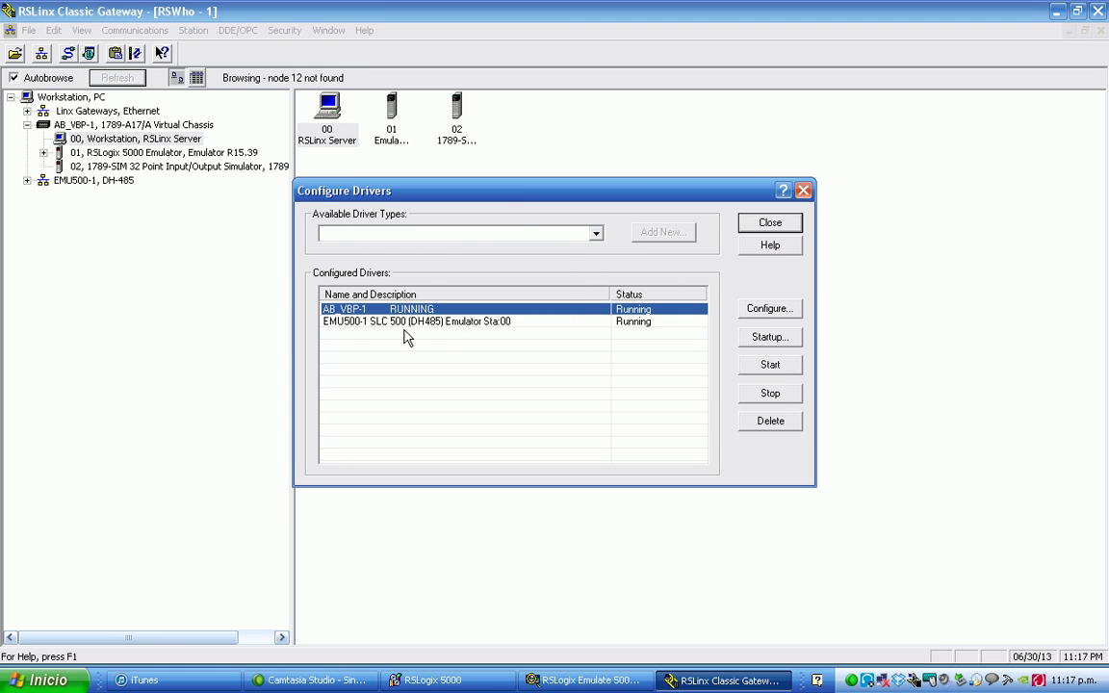
left_click(460, 325)
left_click(778, 395)
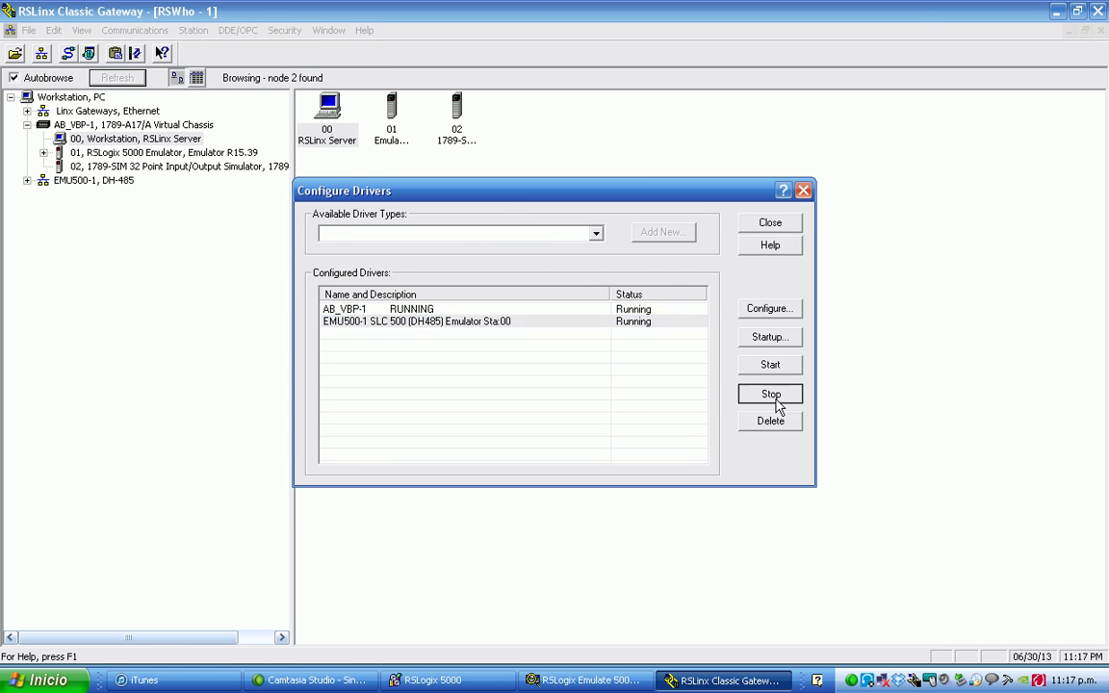
Try to stop the AB_VBP-1 driver in the configured drivers list
left_click(450, 310)
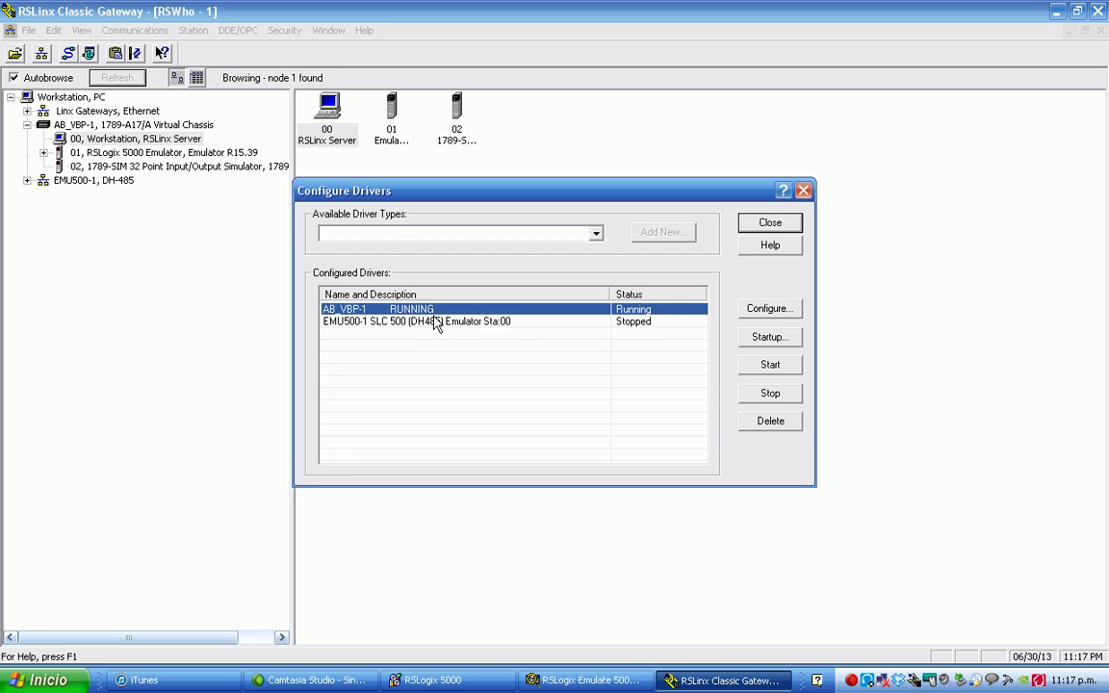
left_click(749, 395)
left_click(566, 371)
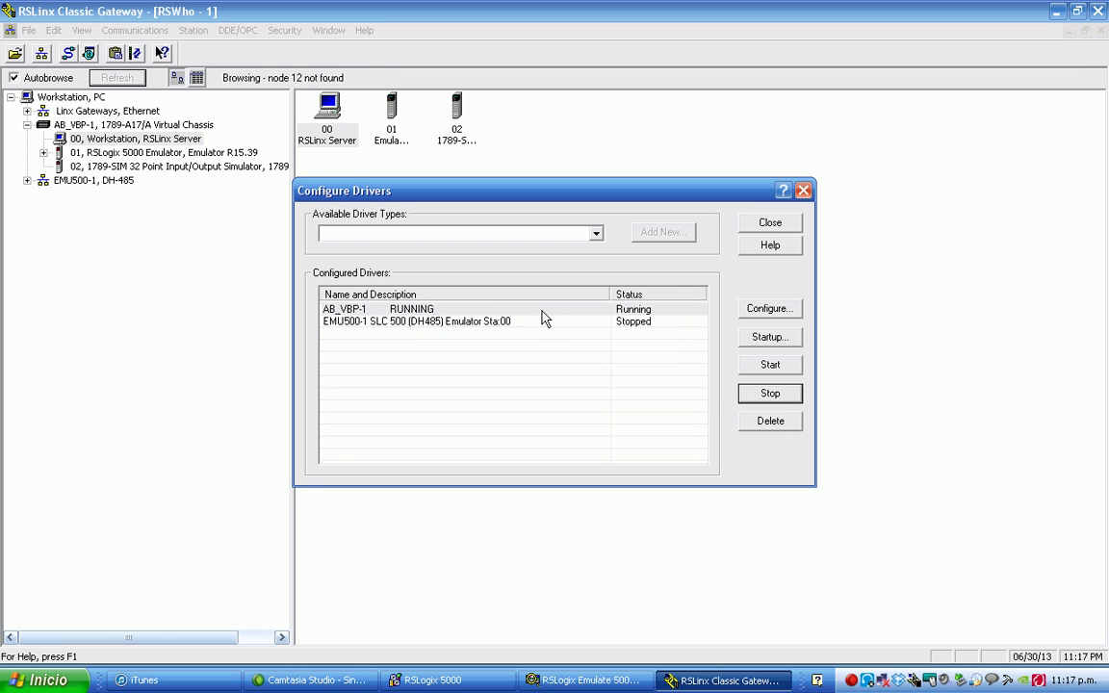
Delete the EMU500-1 SLC 500 (DH485) Emulator driver and close the driver configuration
left_click(471, 323)
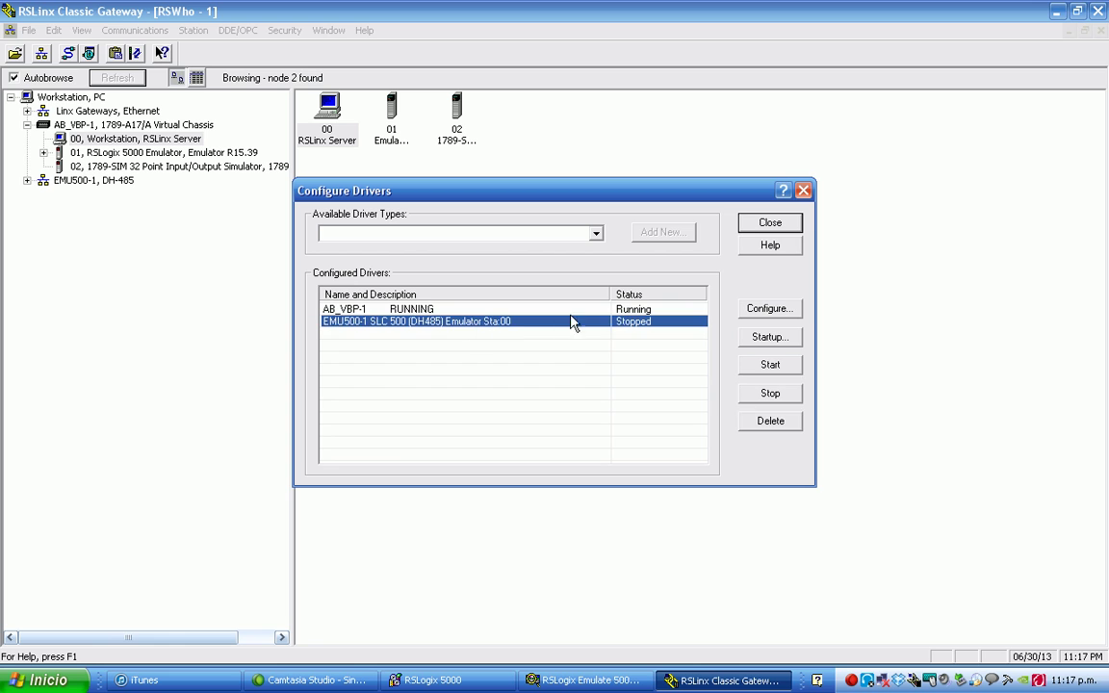
left_click(757, 430)
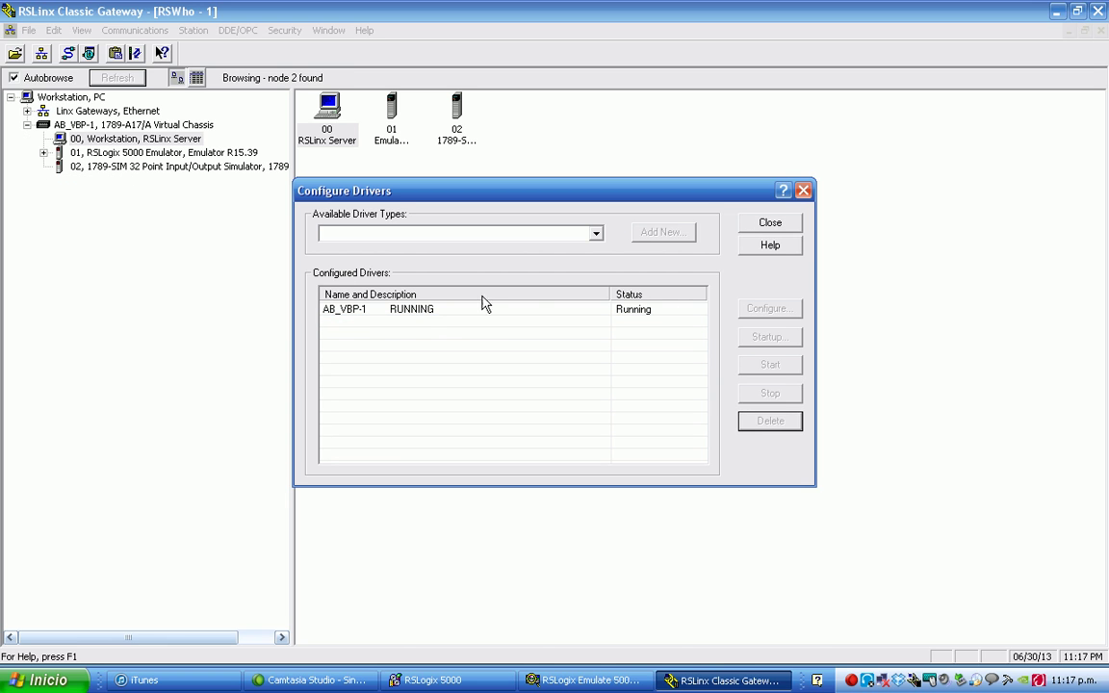
left_click(772, 224)
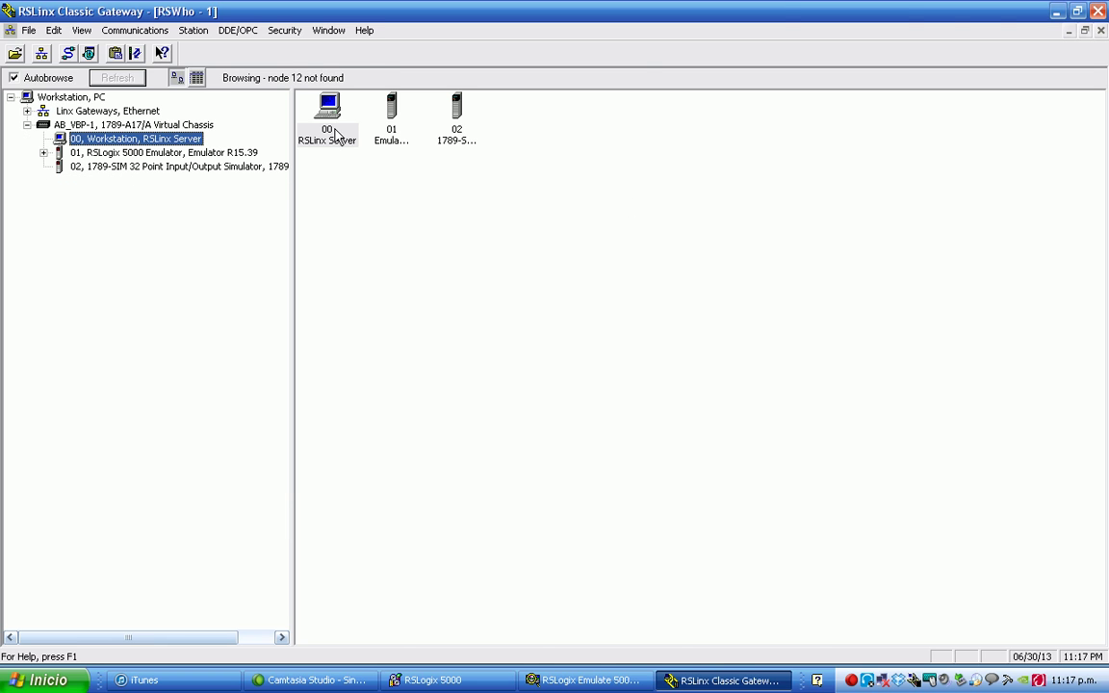
Close the RSLinx window and shut down the RSLinx Classic service still running in the background
left_click(1098, 11)
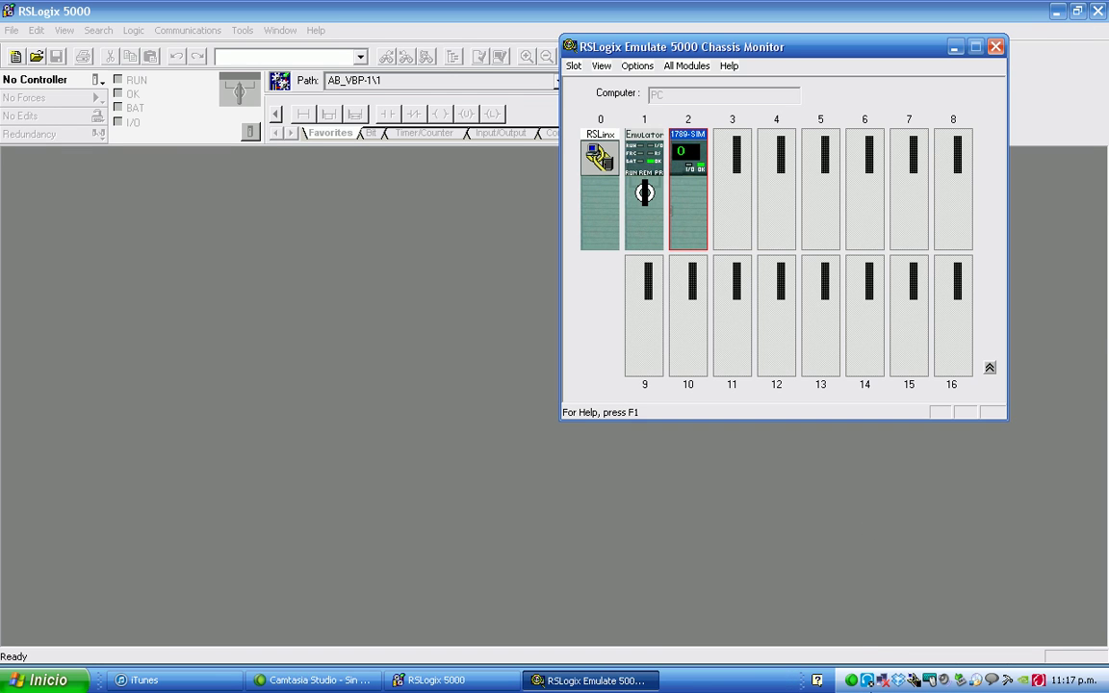
right_click(910, 679)
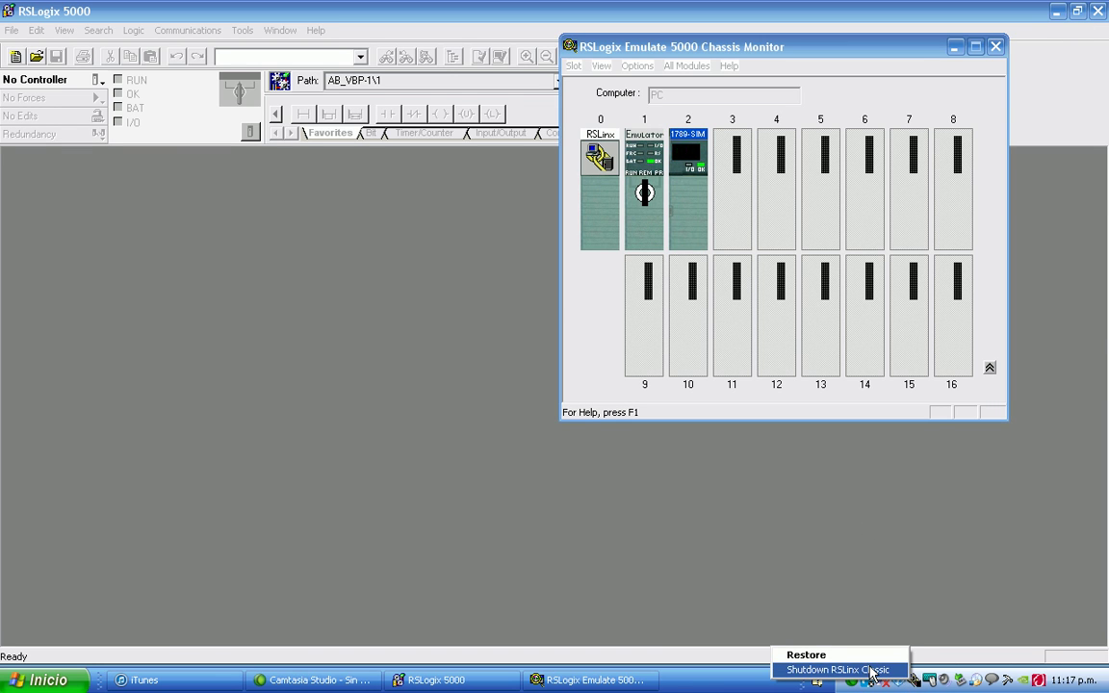
left_click(838, 671)
left_click(521, 376)
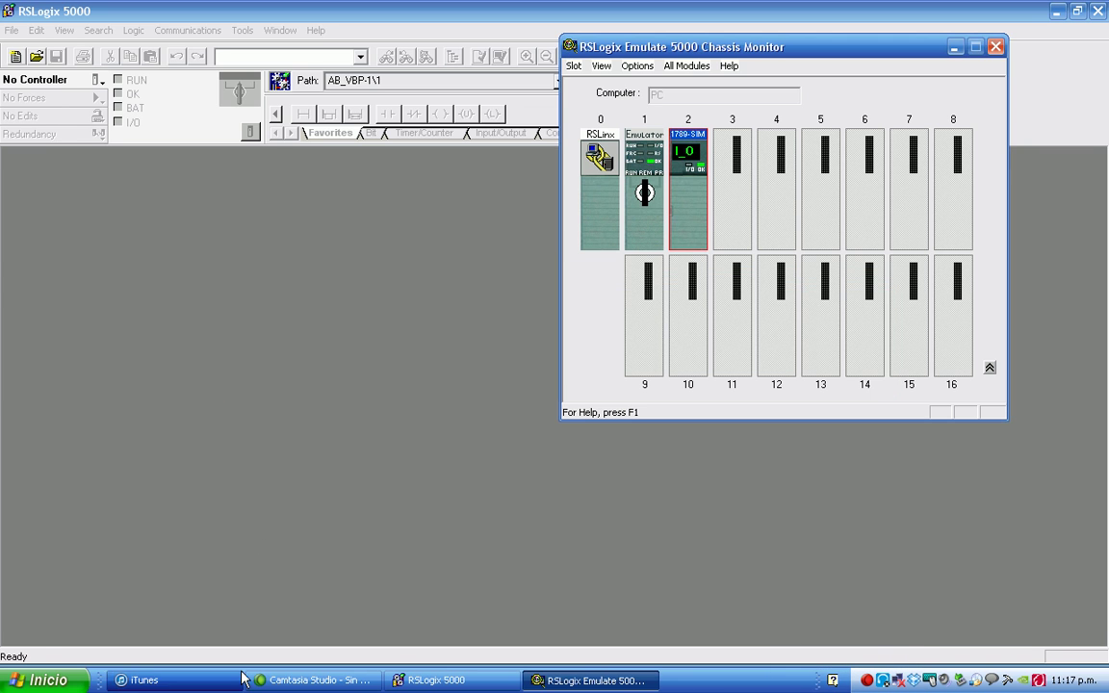
Restart RSLinx Classic from the Rockwell Software programs and maximize its window
left_click(44, 680)
mouse_move(104, 477)
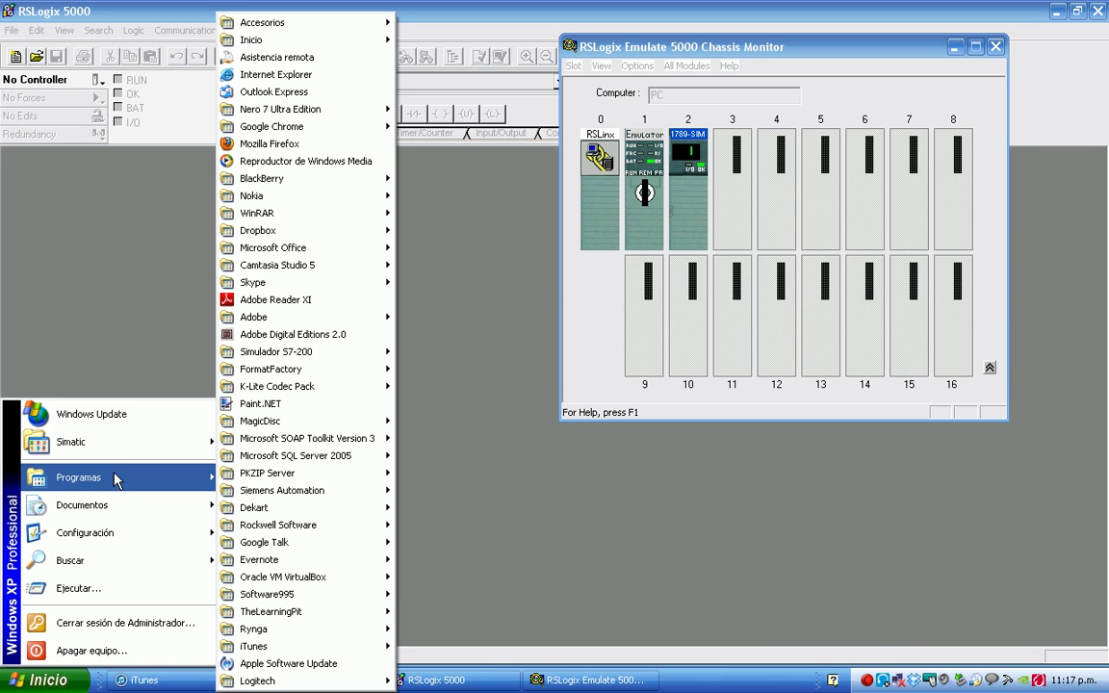
mouse_move(289, 525)
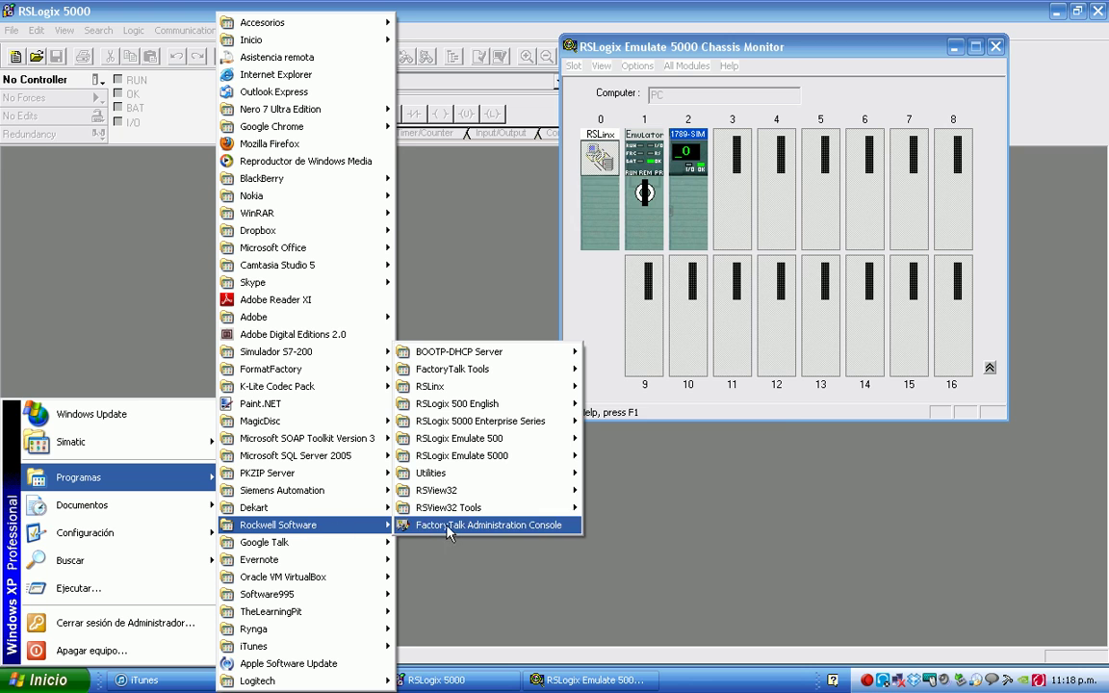
mouse_move(487, 394)
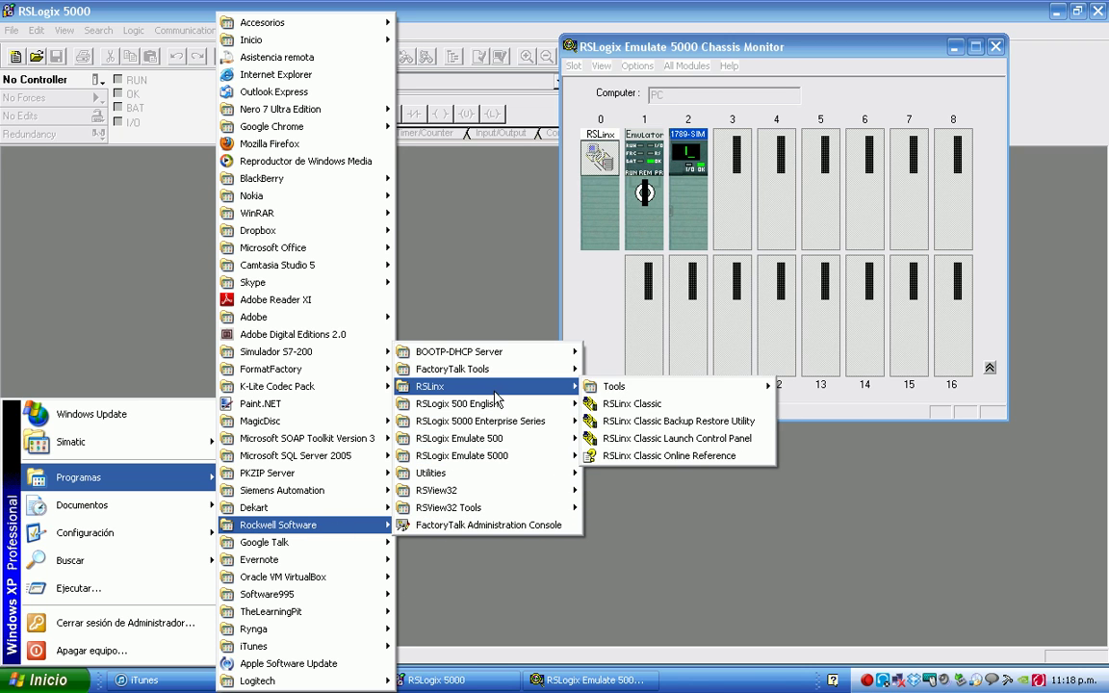
left_click(631, 403)
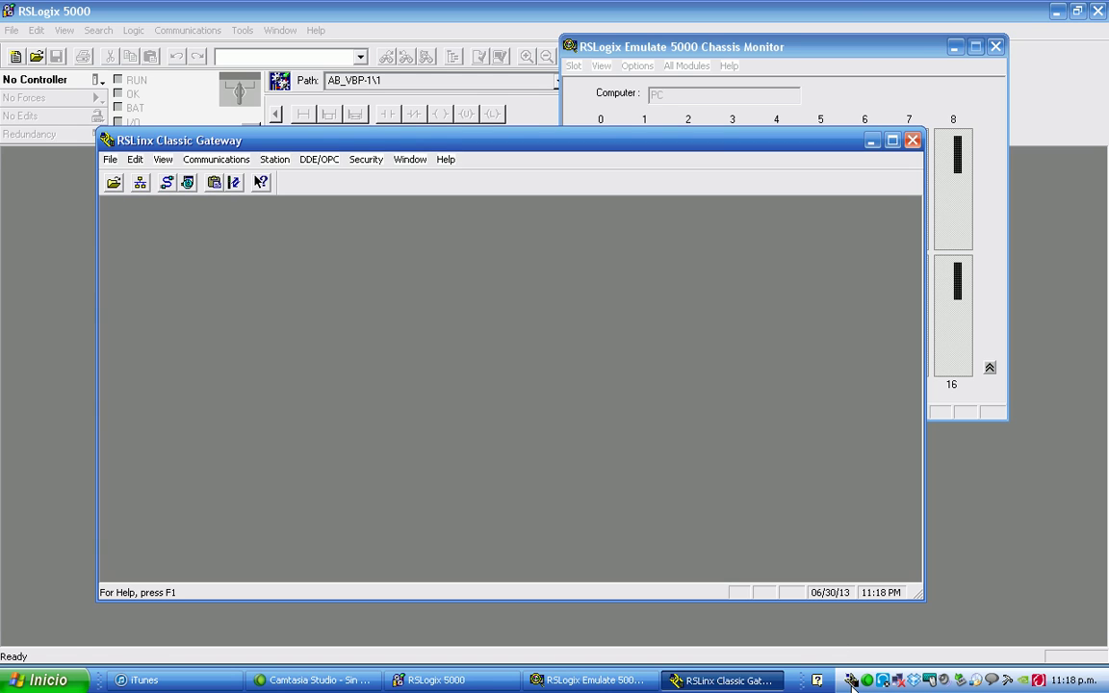
double_click(393, 144)
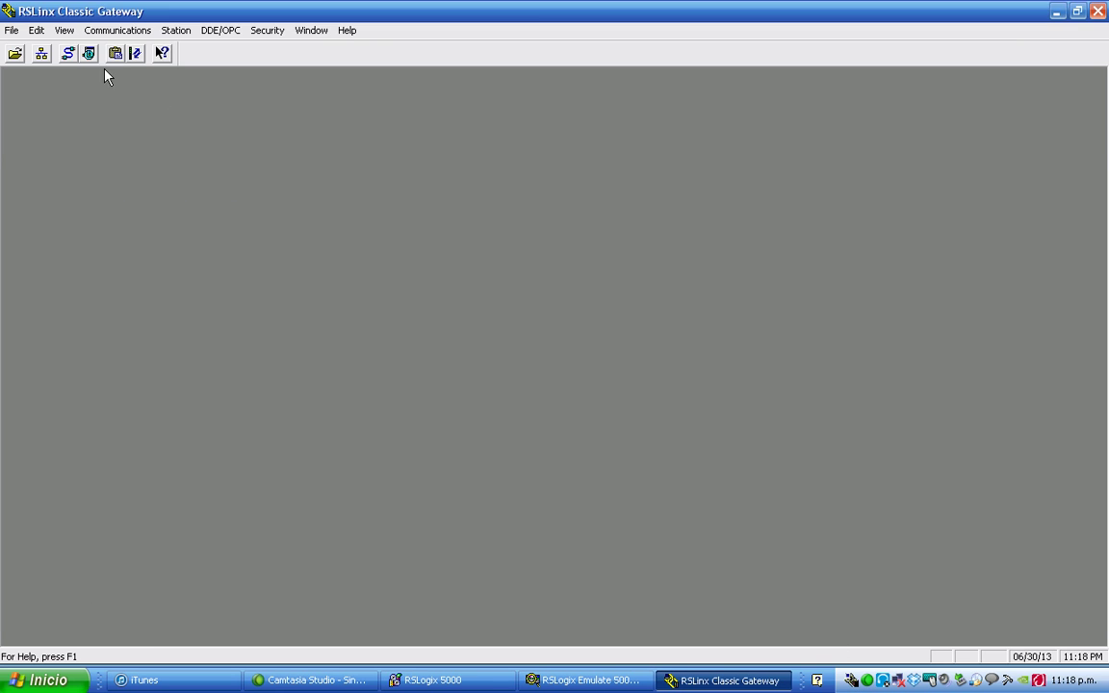
Open the driver configuration, stop and delete the AB_VBP-1 driver, and close the dialog
left_click(69, 54)
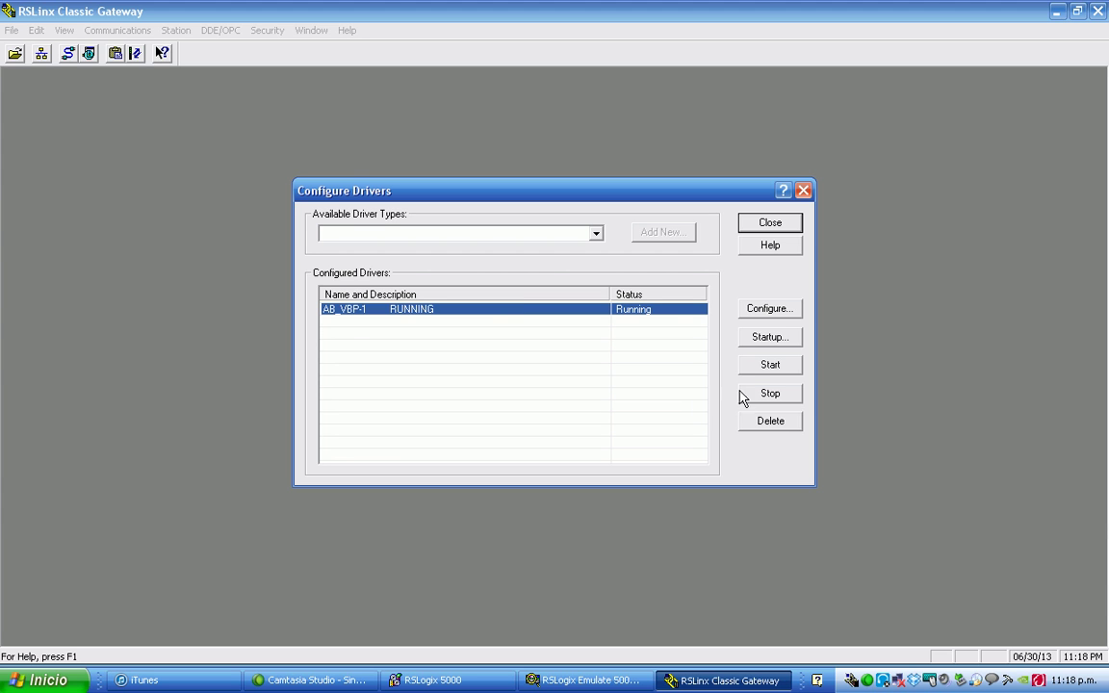
left_click(770, 392)
left_click(770, 421)
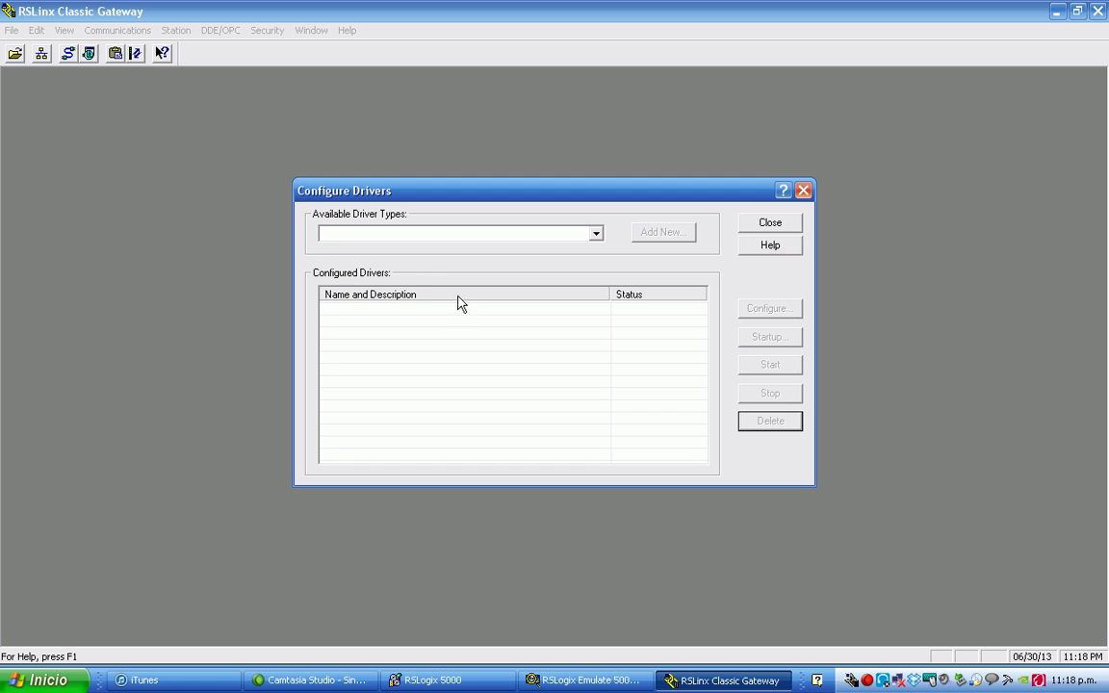
left_click(756, 229)
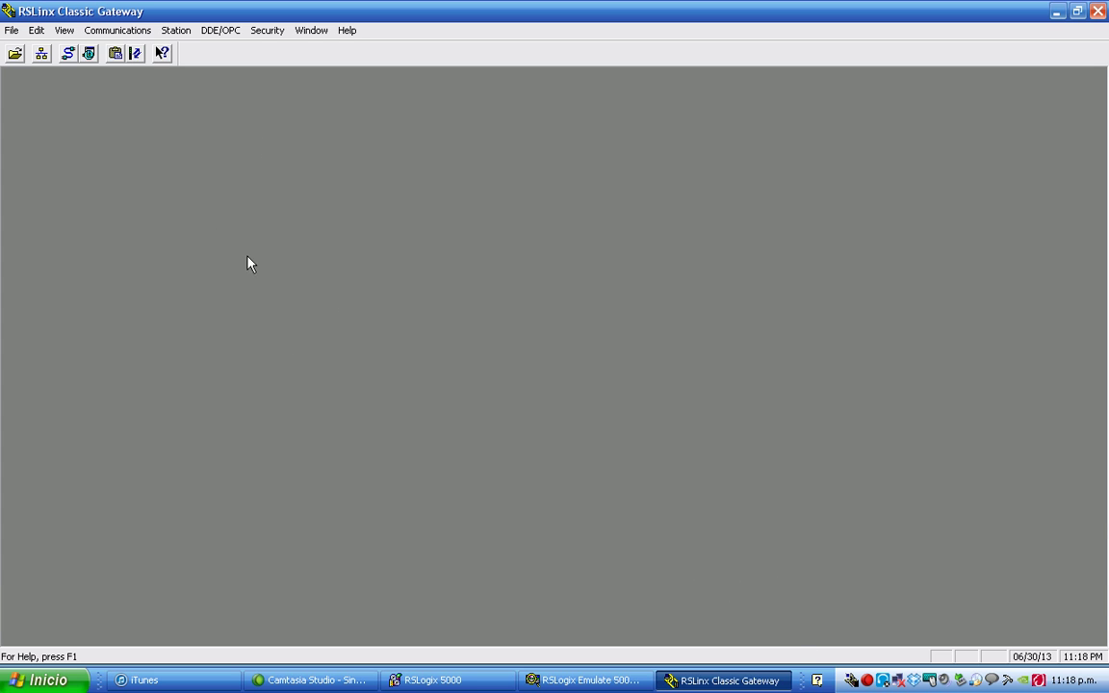
Open a maximized RSWho browser and compare its network tree with the RSLogix Emulate 5000 Chassis Monitor
left_click(42, 54)
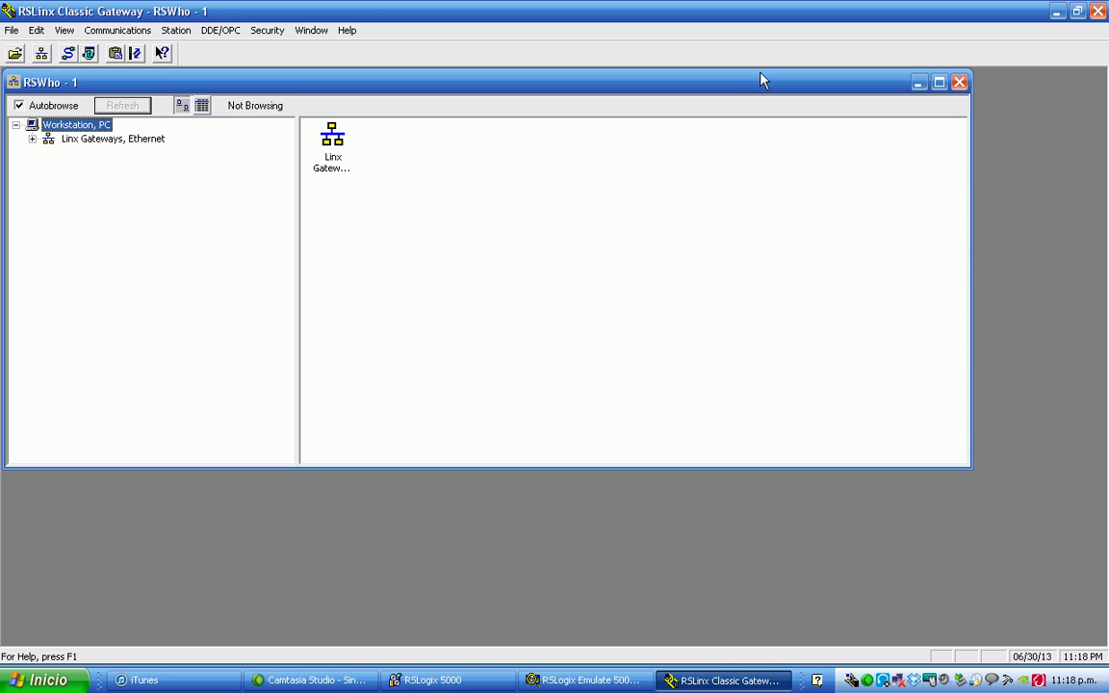
left_click(939, 83)
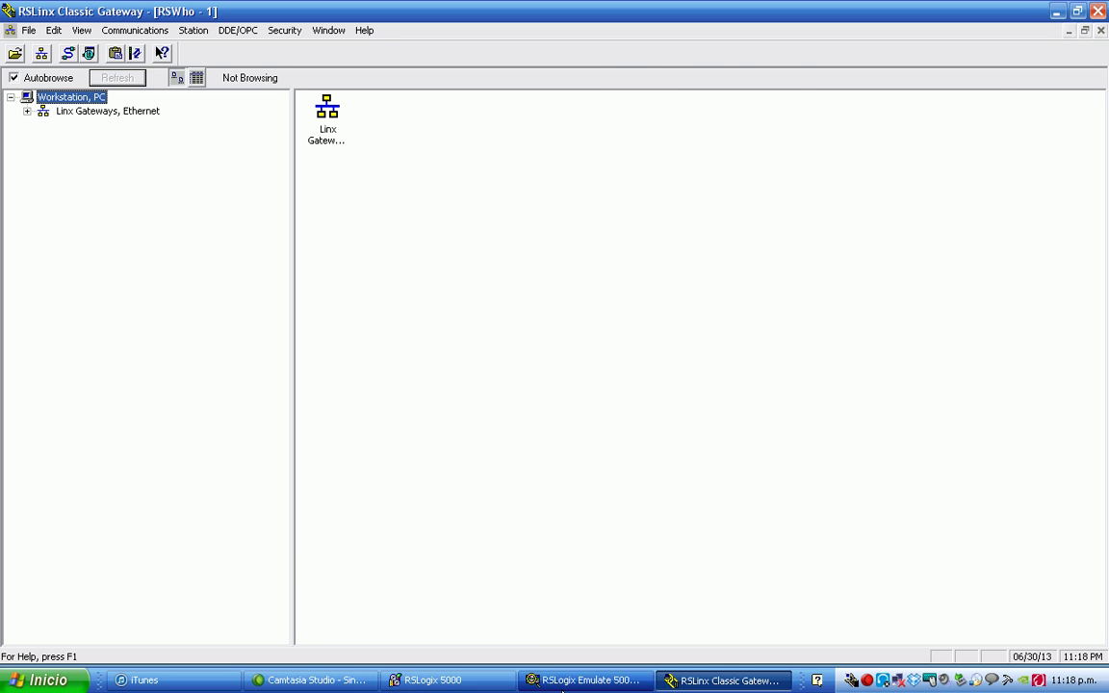
left_click(582, 680)
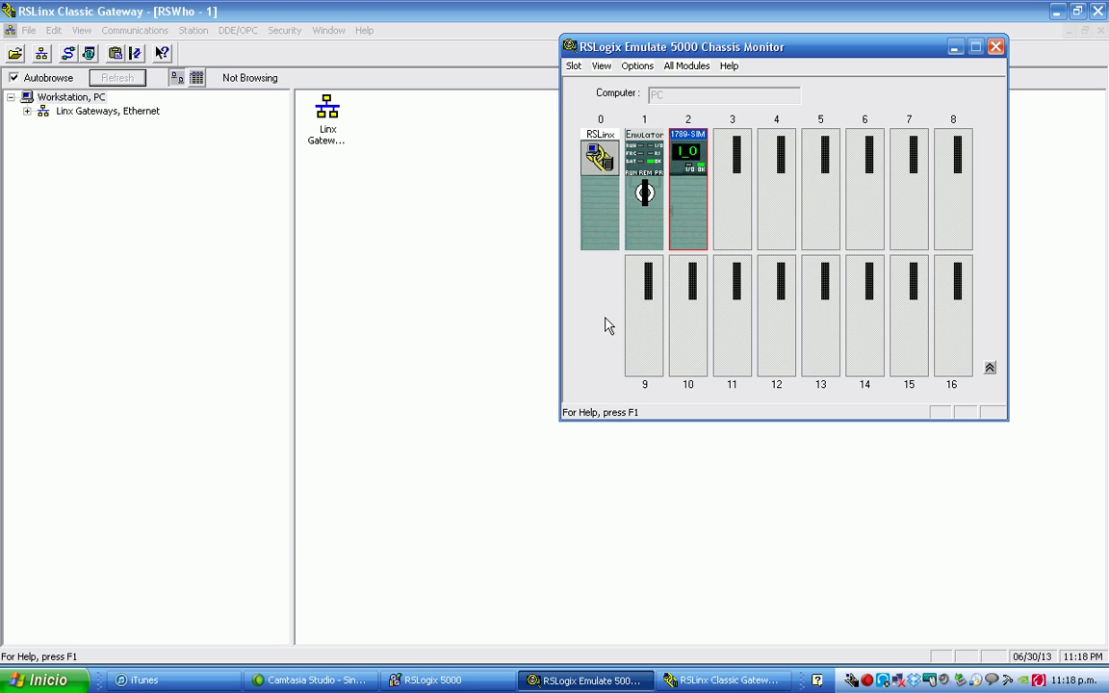
left_click(700, 679)
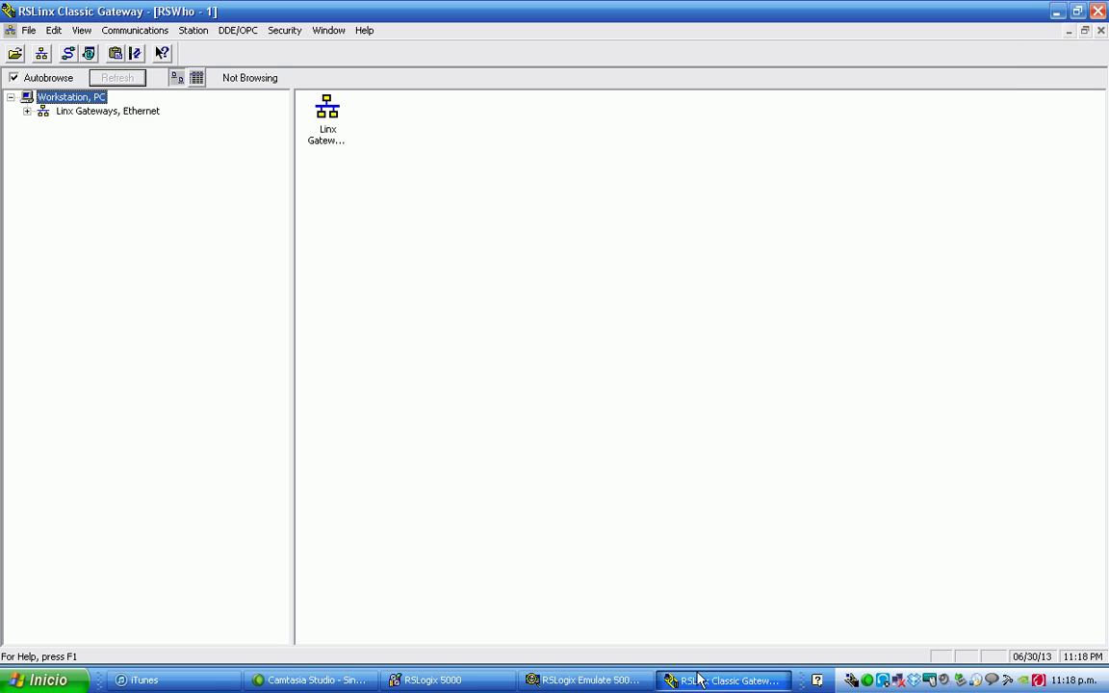
Add a Virtual Backplane (SoftLogix58xx, USB) driver named AB_VBP-1 and close the driver configuration
left_click(71, 55)
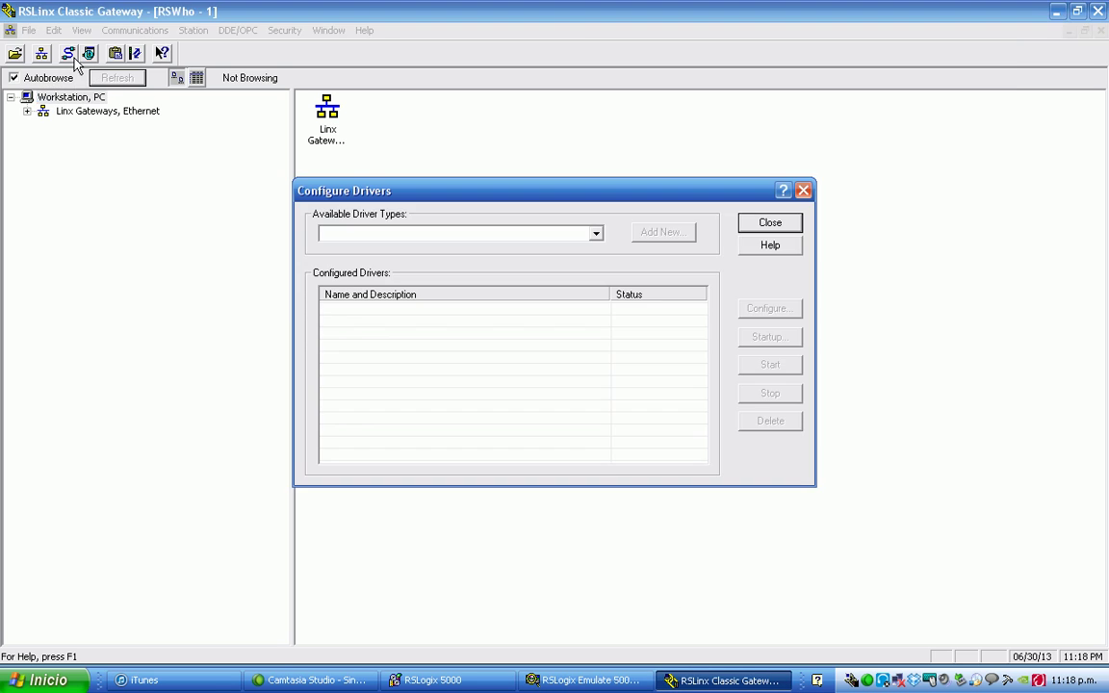
left_click(594, 236)
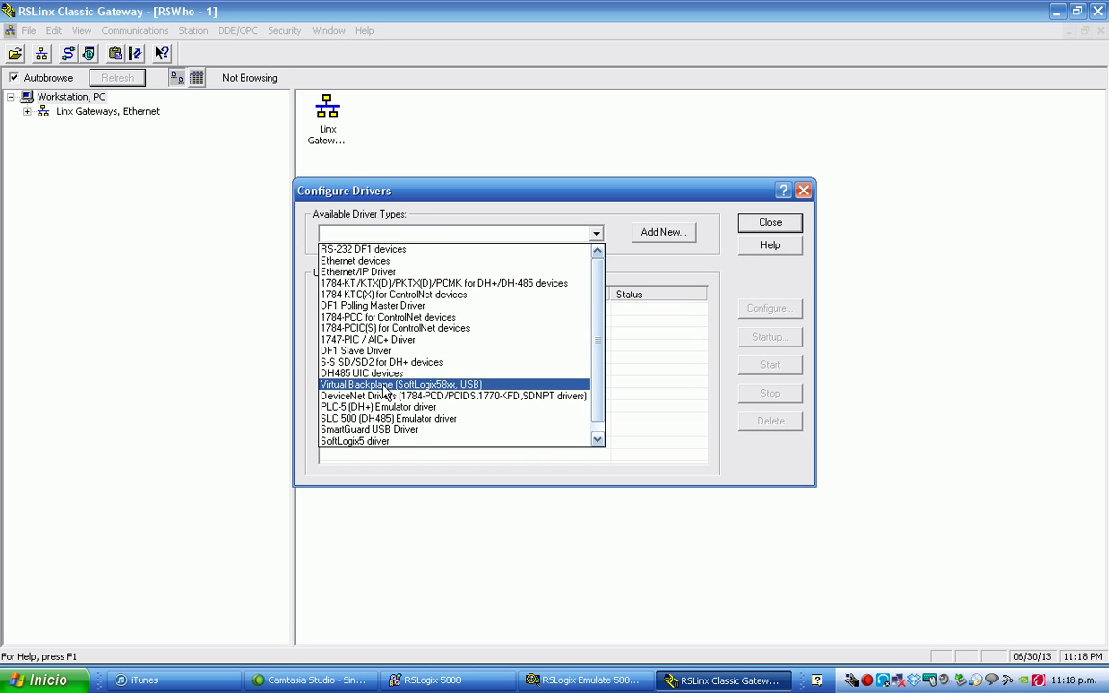
left_click(432, 386)
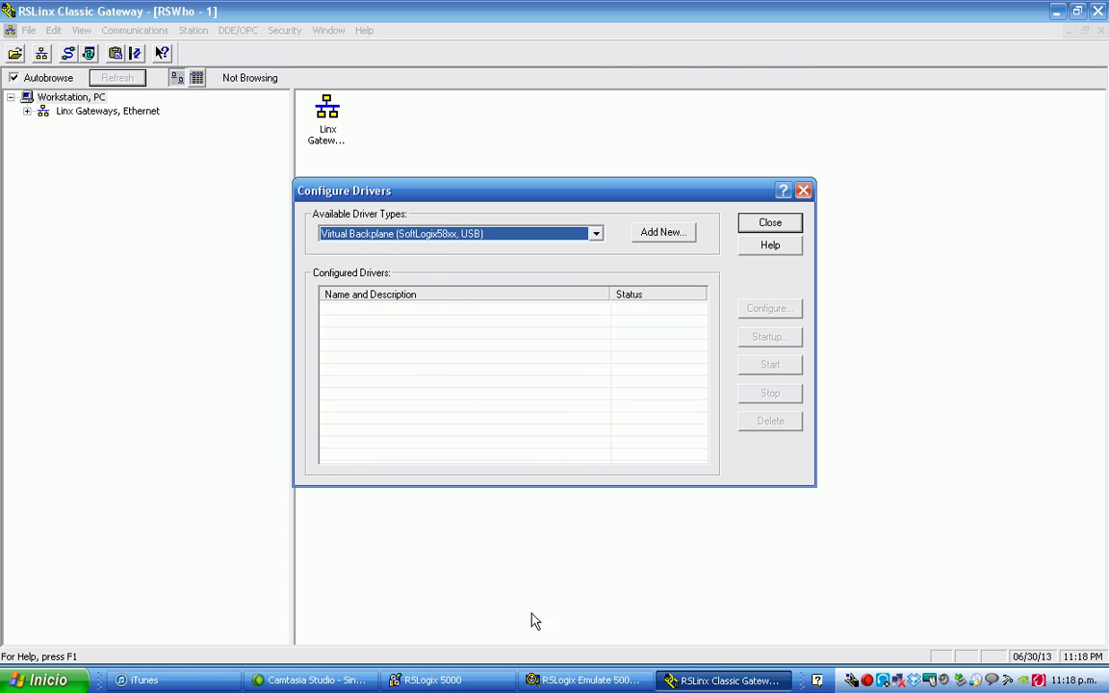
left_click(582, 680)
left_click(683, 563)
left_click(678, 238)
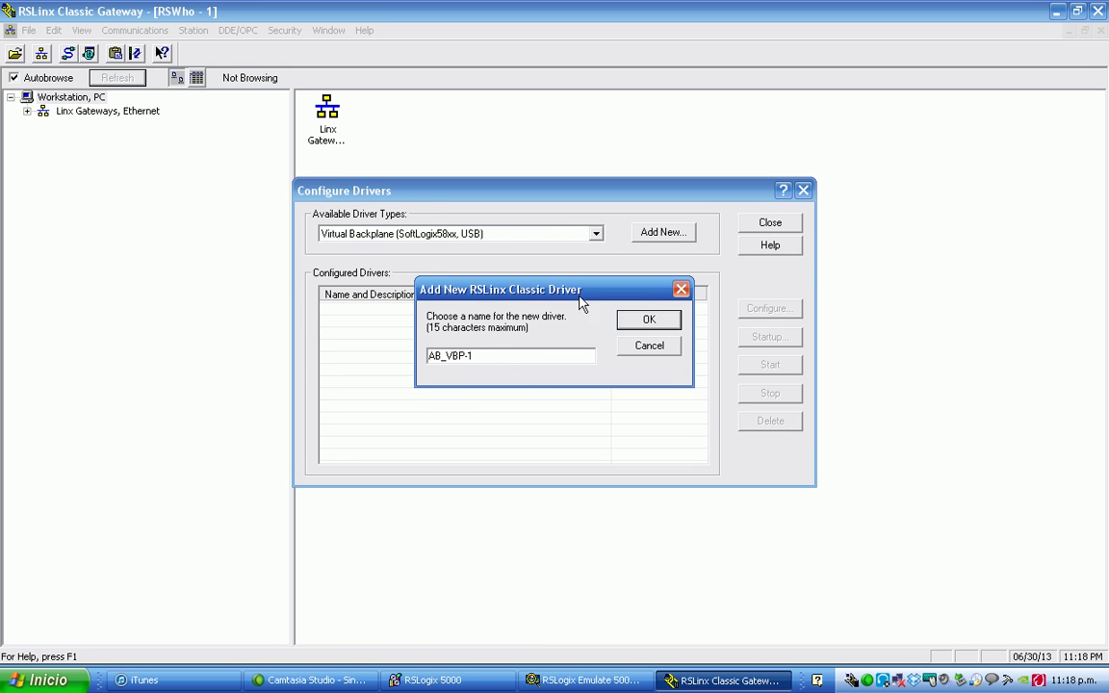
left_click(649, 318)
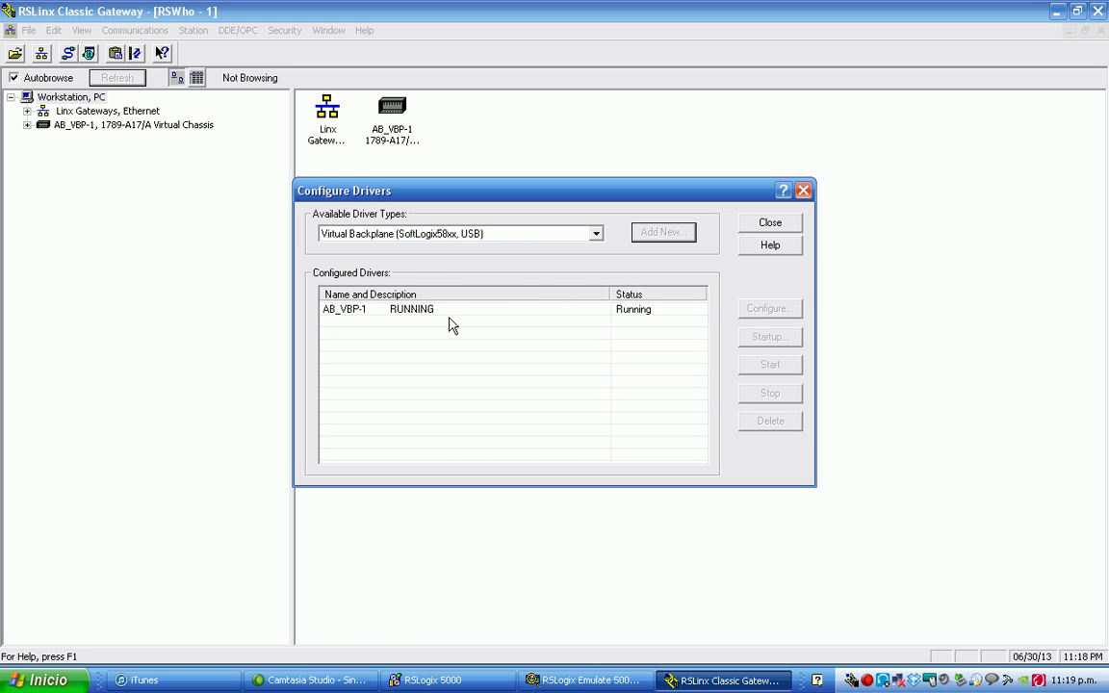
left_click(762, 225)
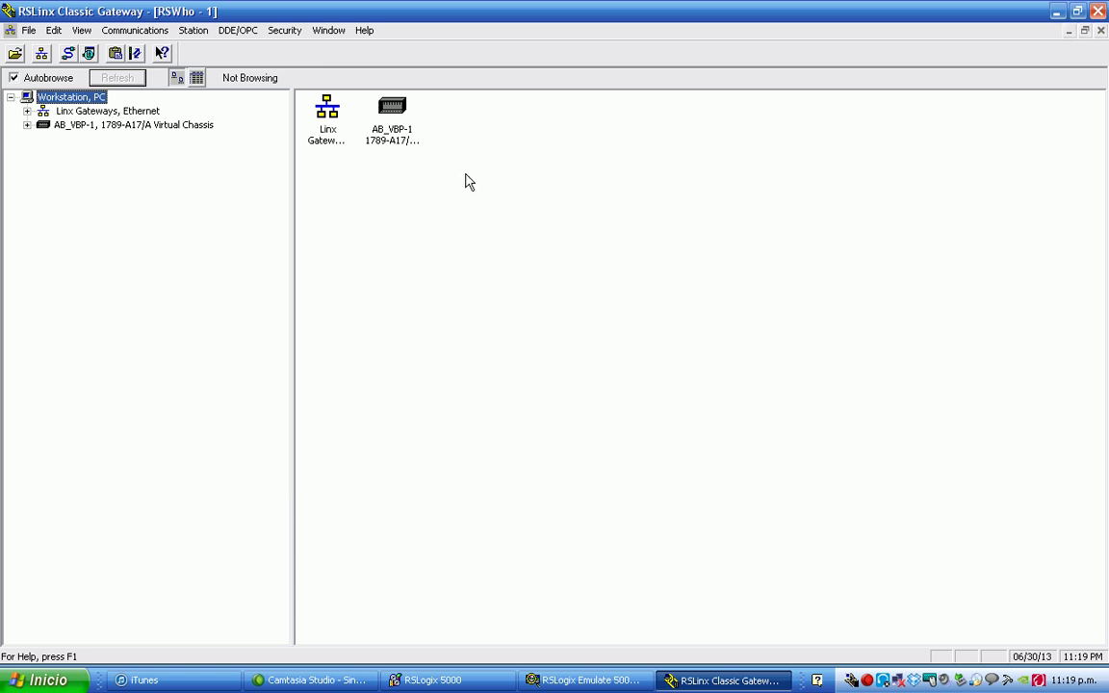
Expand the AB_VBP-1 virtual chassis in RSWho and examine the workstation, RSLogix 5000 Emulator and 1789-SIM entries
left_click(27, 125)
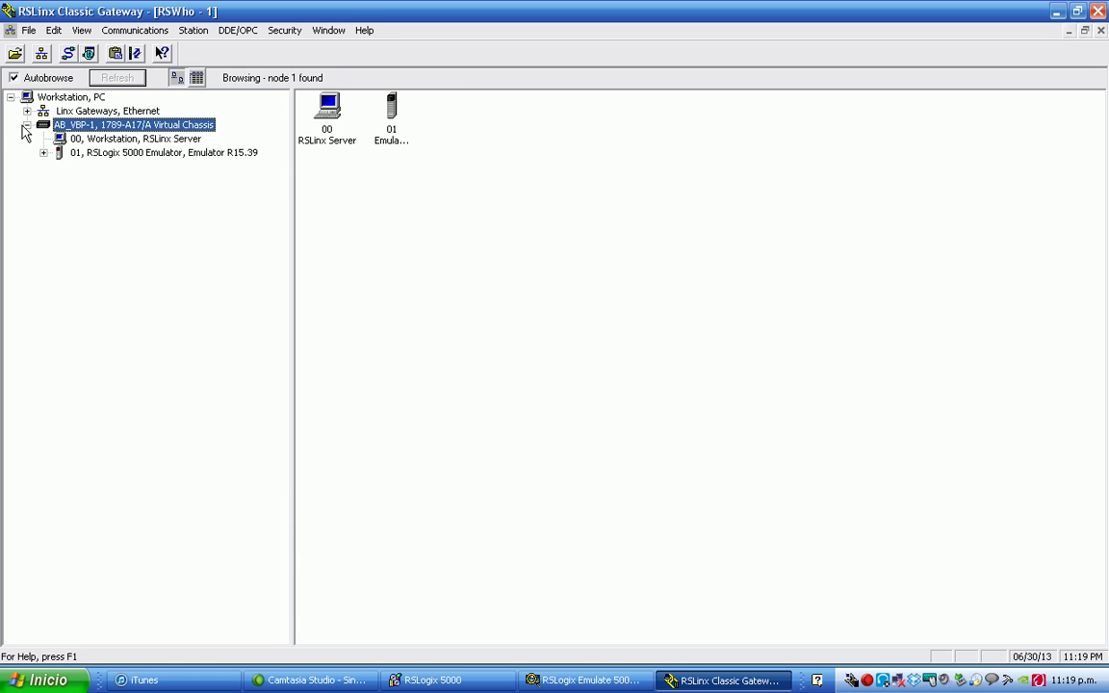
left_click(109, 141)
left_click(136, 154)
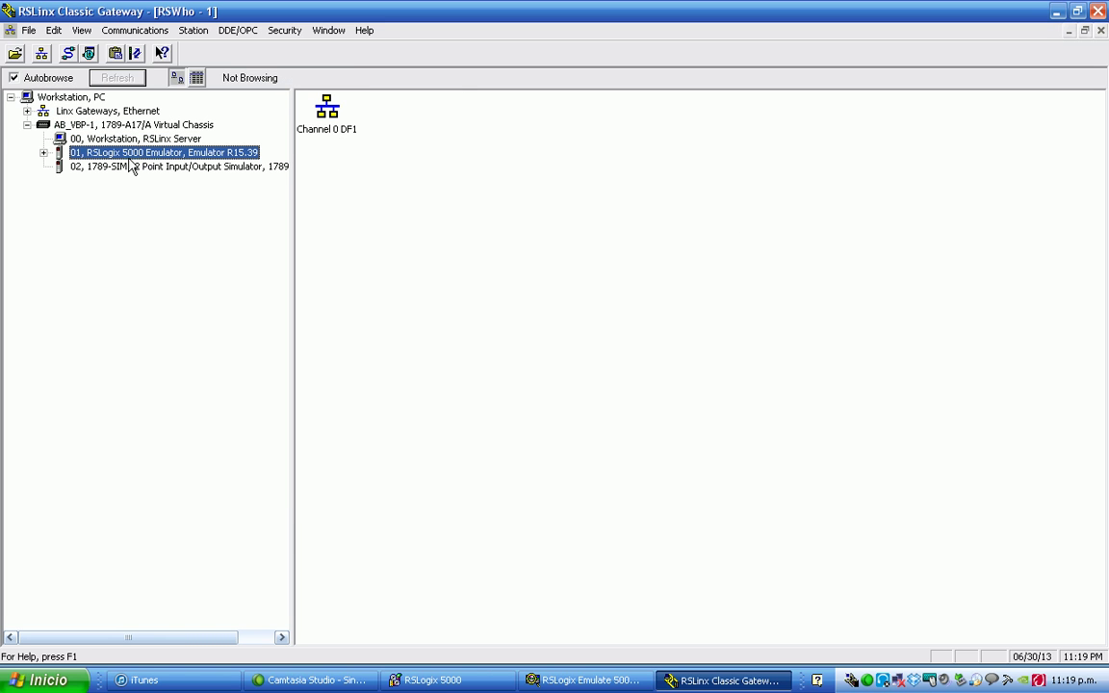
left_click(170, 168)
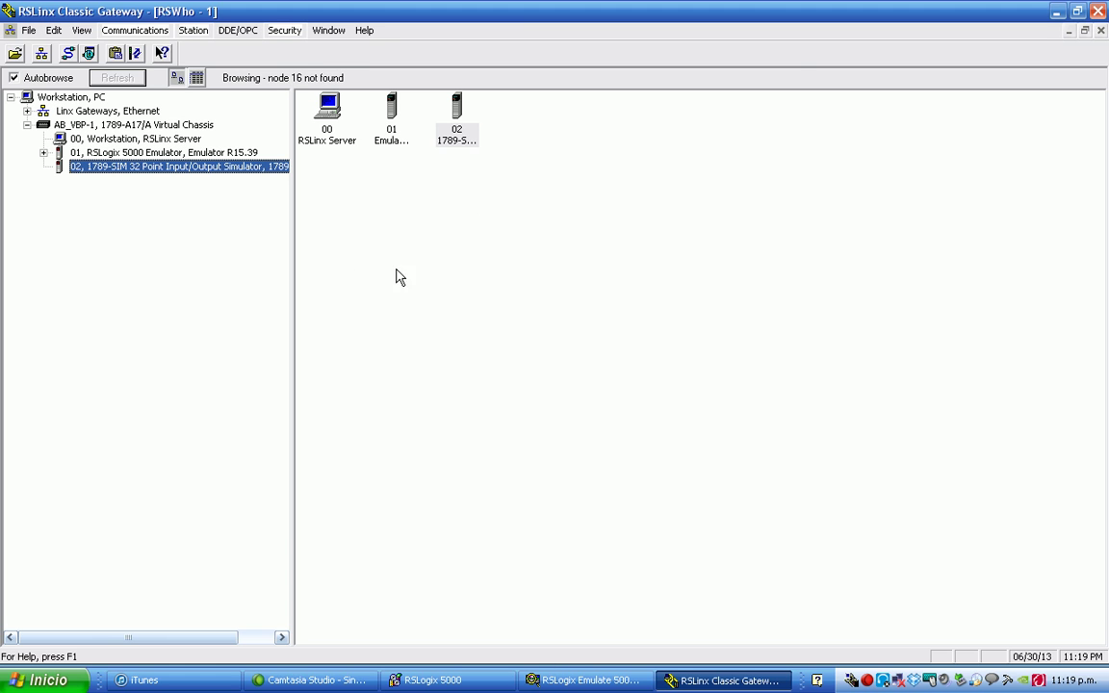
Switch to the RSLogix Emulate 5000 Chassis Monitor and compare its slots with the RSWho modules
left_click(557, 678)
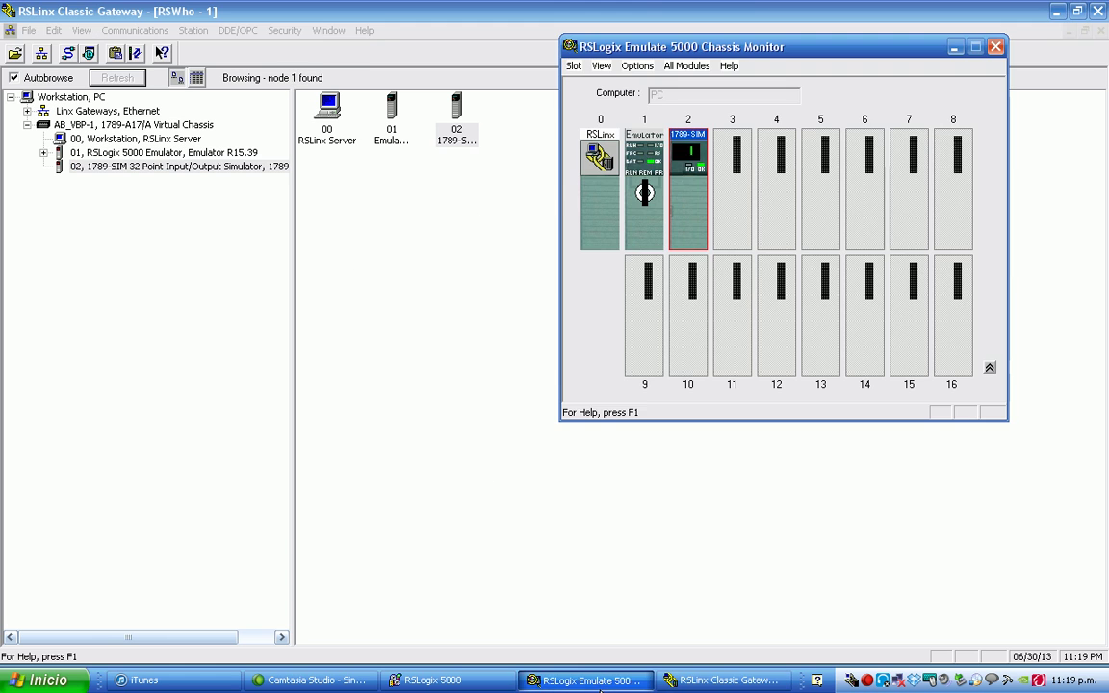
left_click(720, 682)
left_click(561, 684)
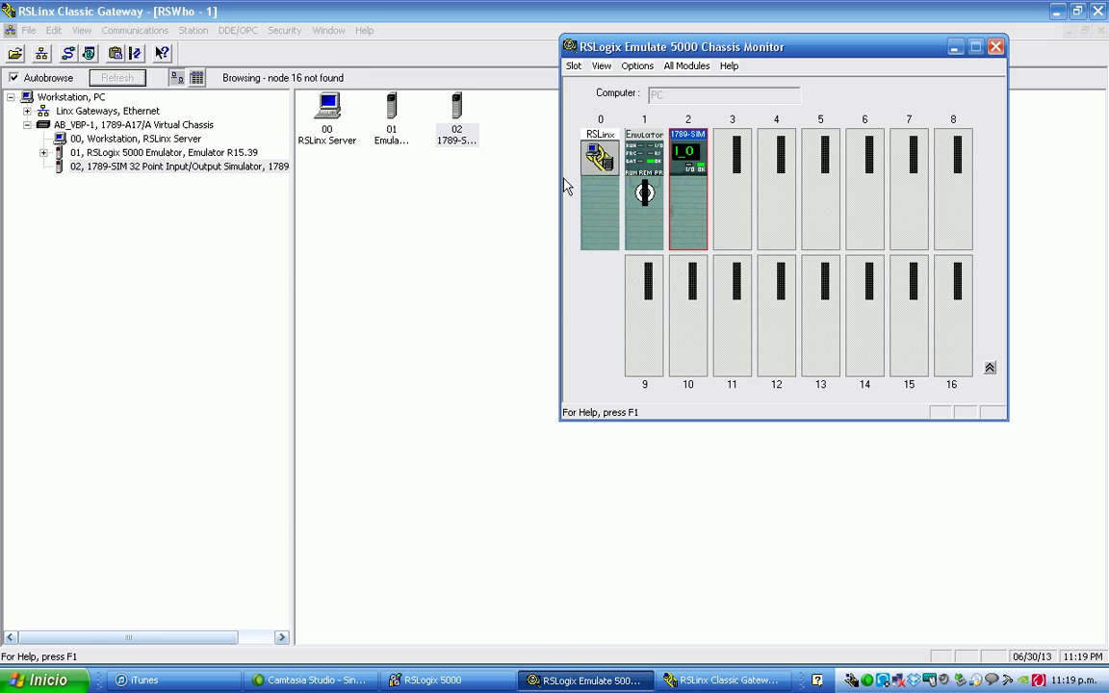
Switch to RSLogix 5000 and try to create a revision 15 Emulator controller named pruebas_emulador in slot 1 of a 1756-A10 chassis
left_click(408, 684)
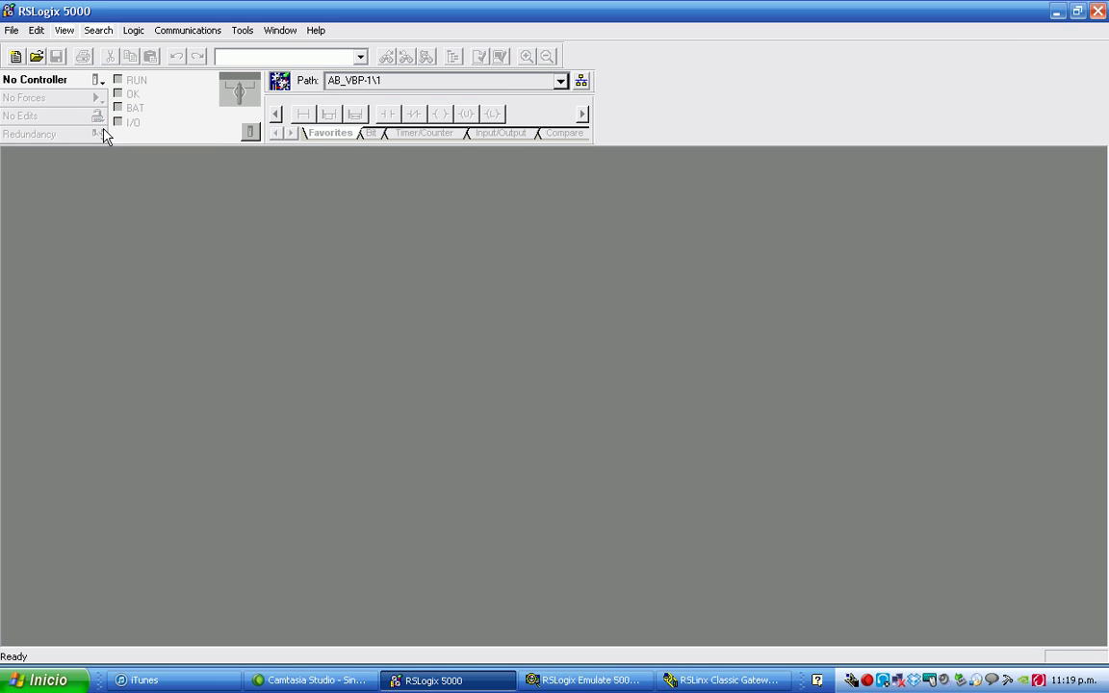
left_click(15, 56)
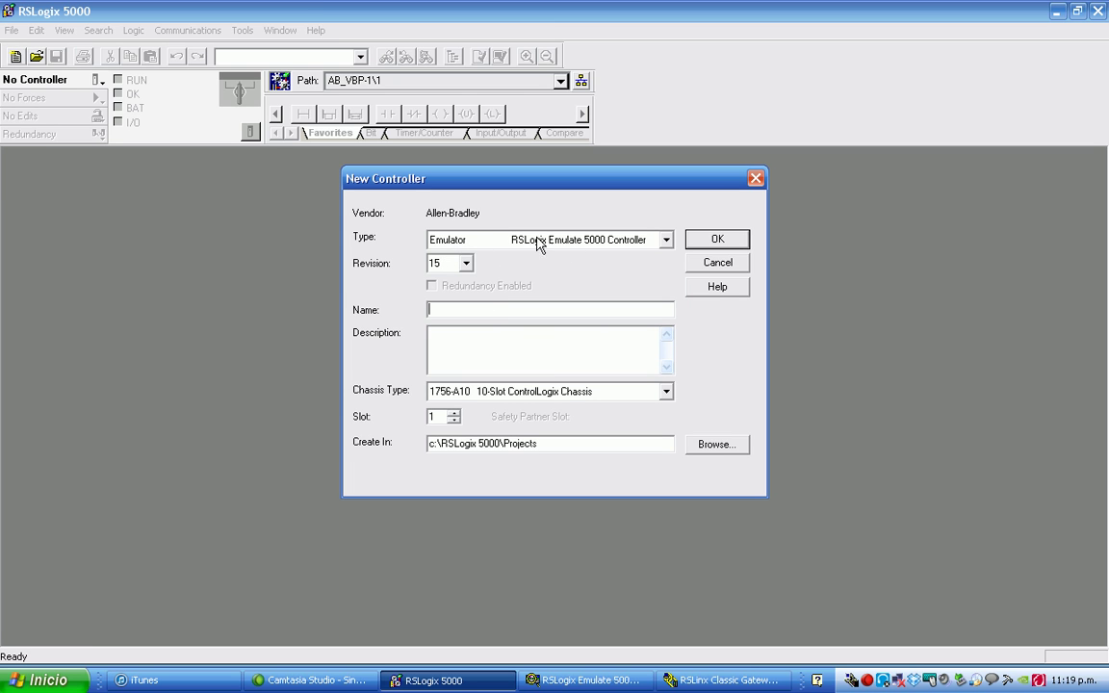
left_click(665, 240)
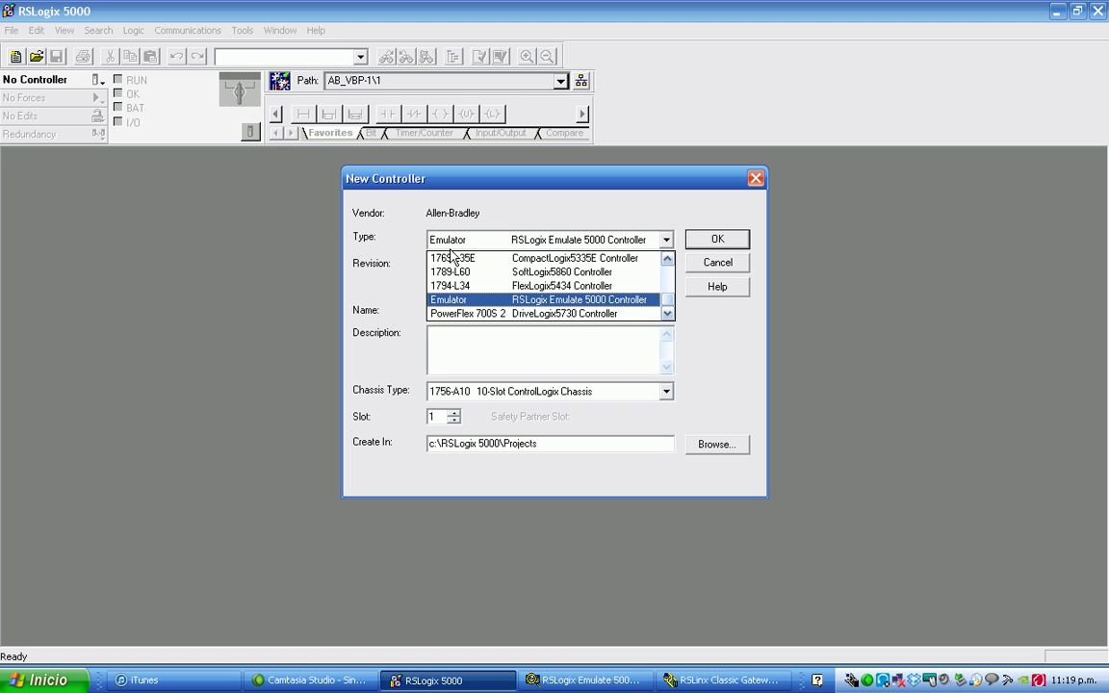
left_click(487, 299)
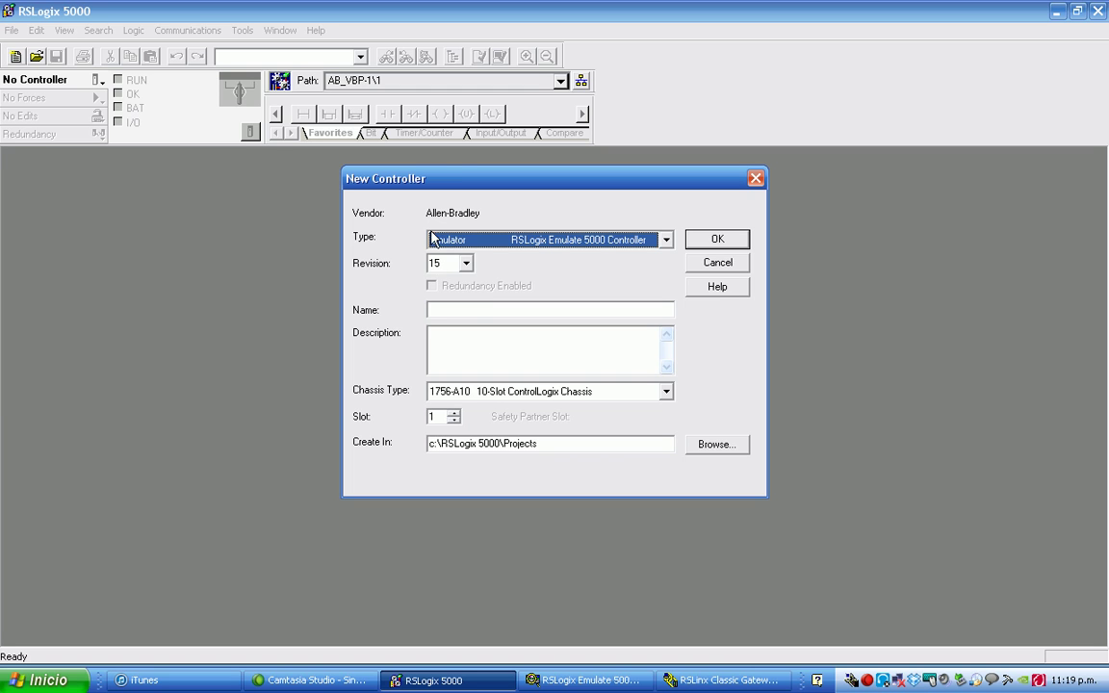
left_click(468, 308)
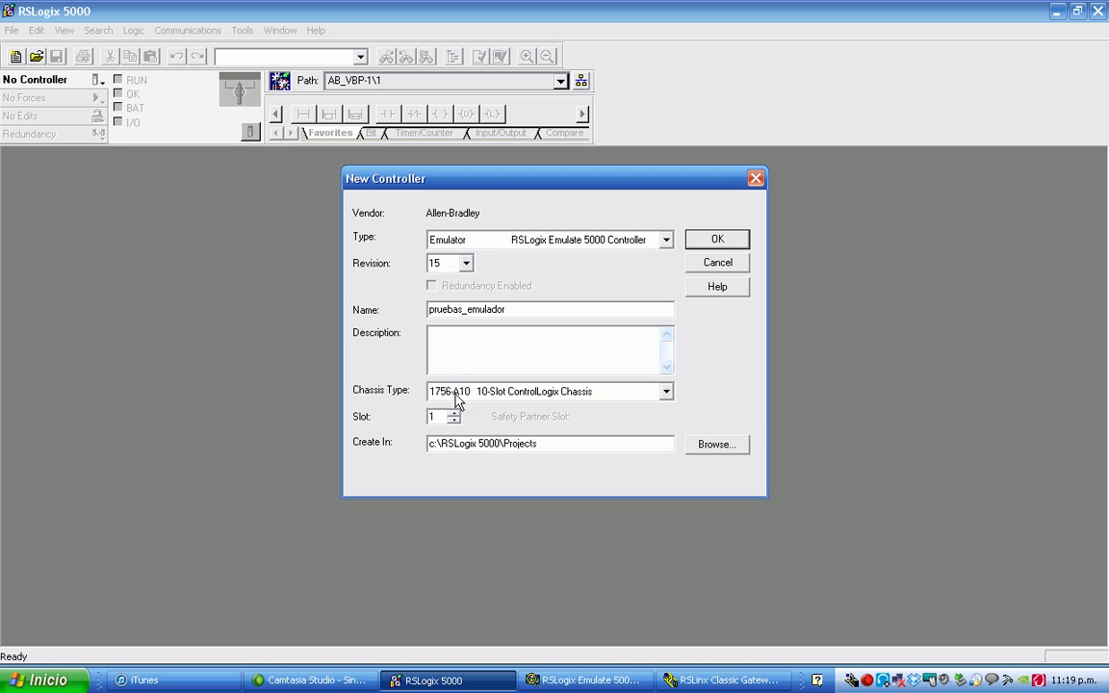
left_click(717, 240)
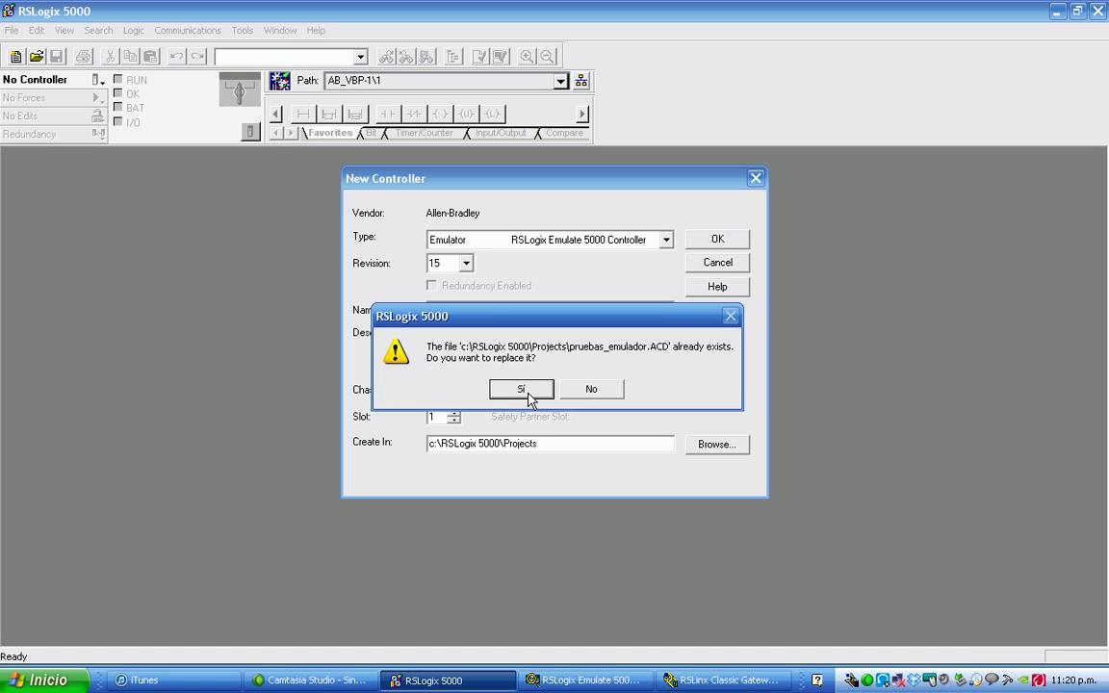
Decline replacing the existing project file and create the controller under the name pruebas_emu
left_click(591, 389)
left_click(525, 310)
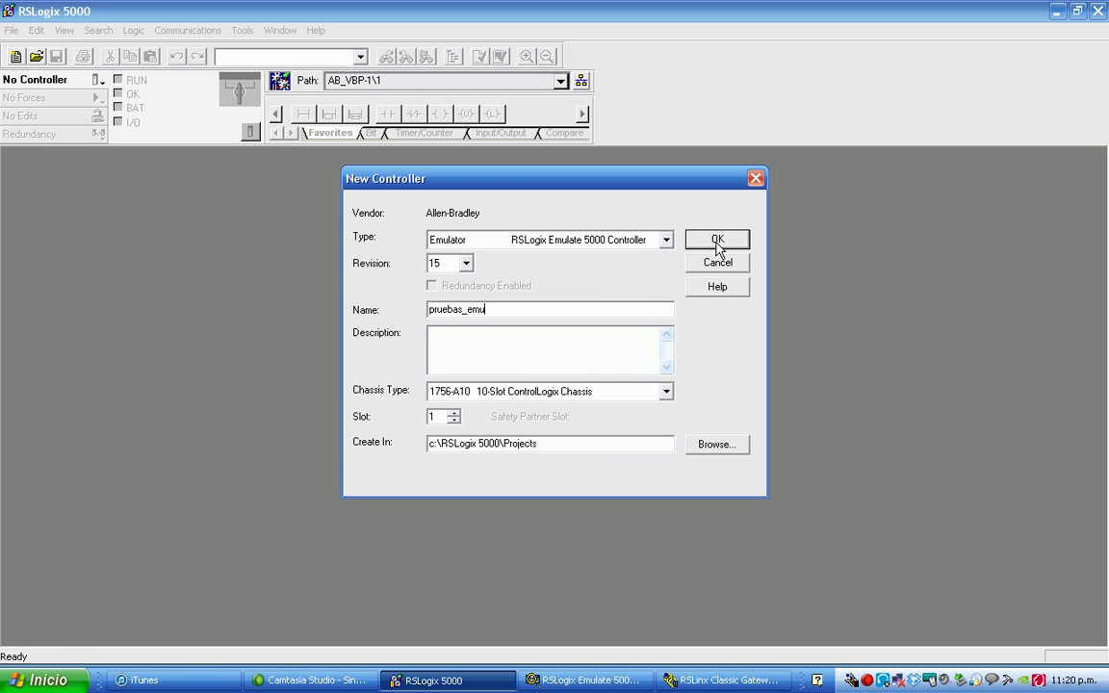
key("Return")
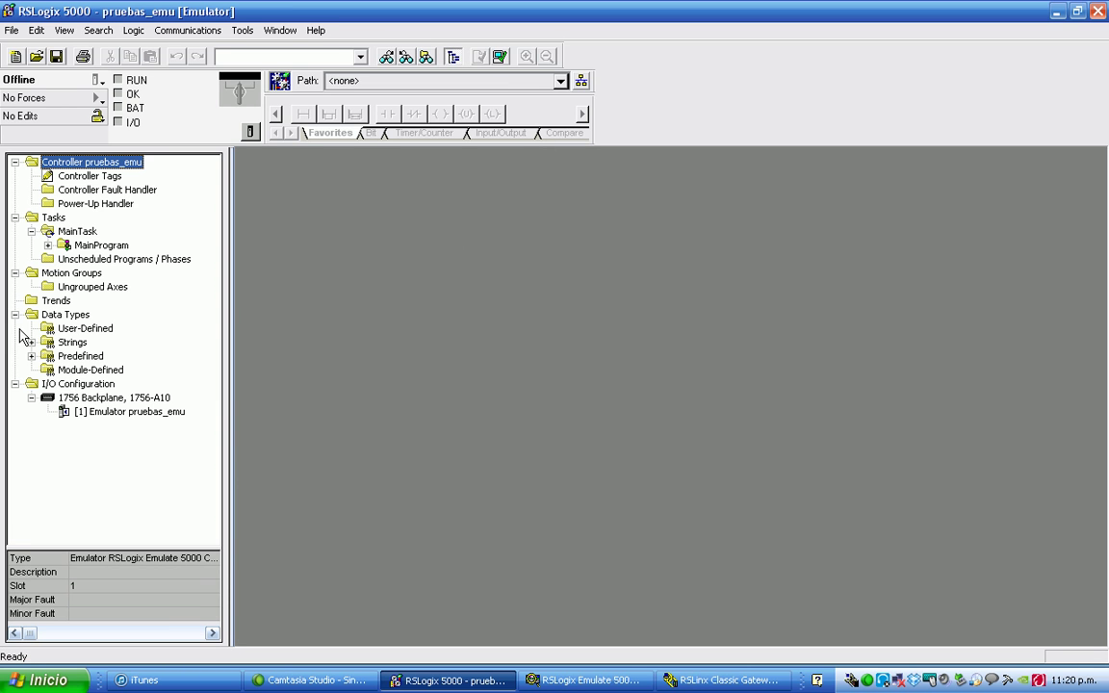
left_click(85, 399)
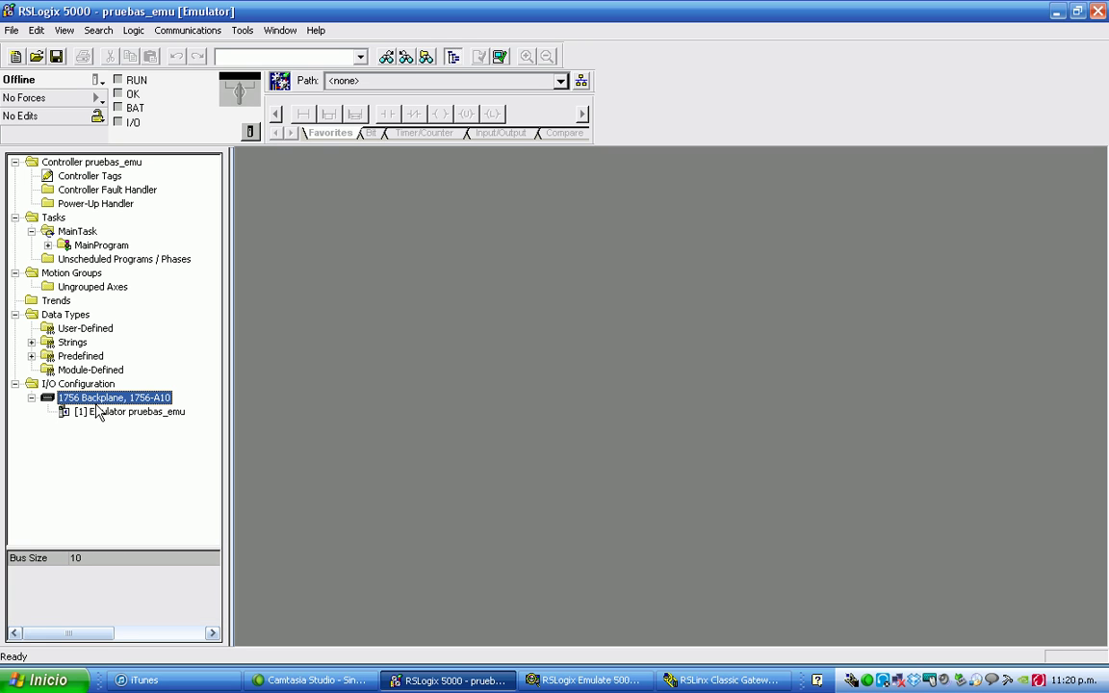
left_click(125, 412)
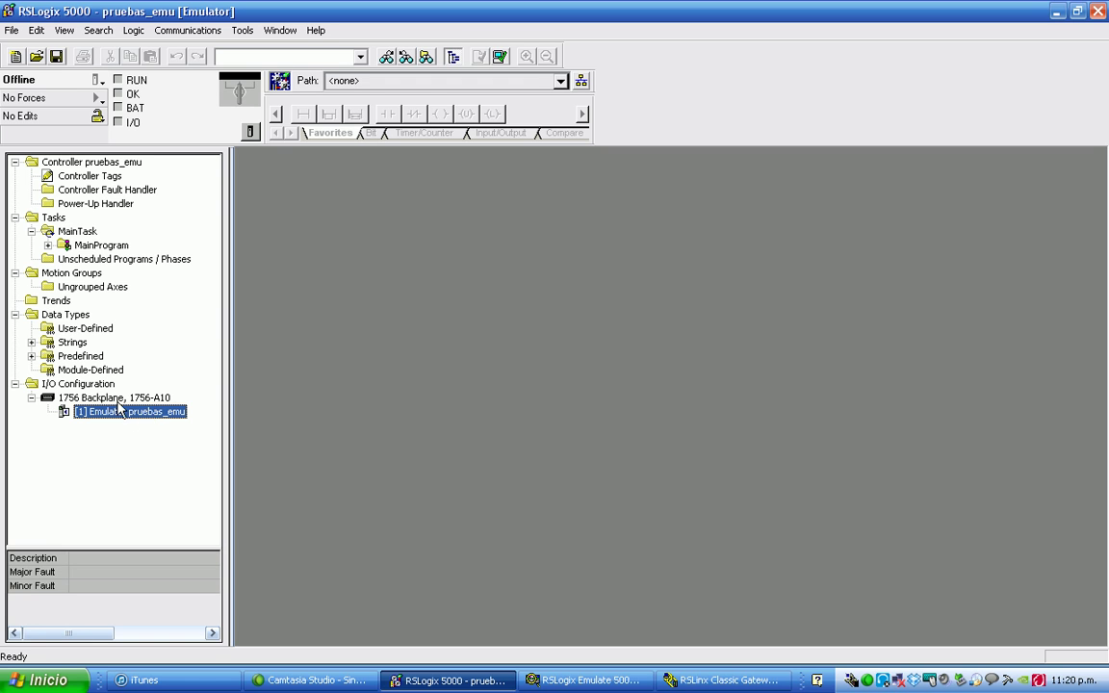
right_click(121, 420)
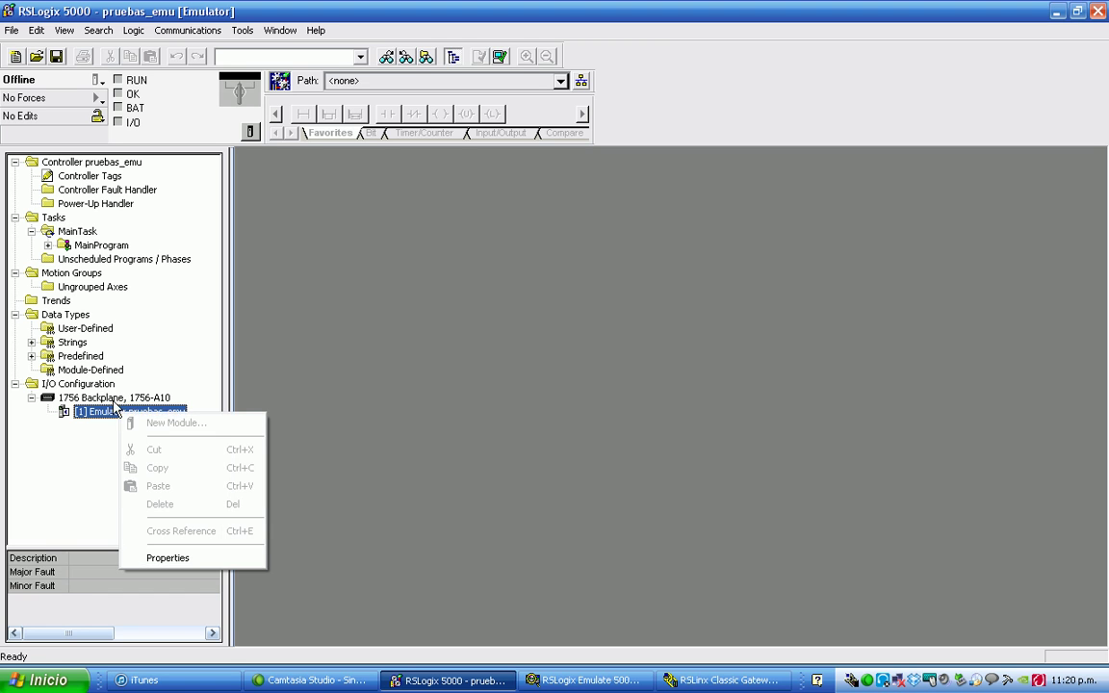
left_click(113, 399)
right_click(112, 397)
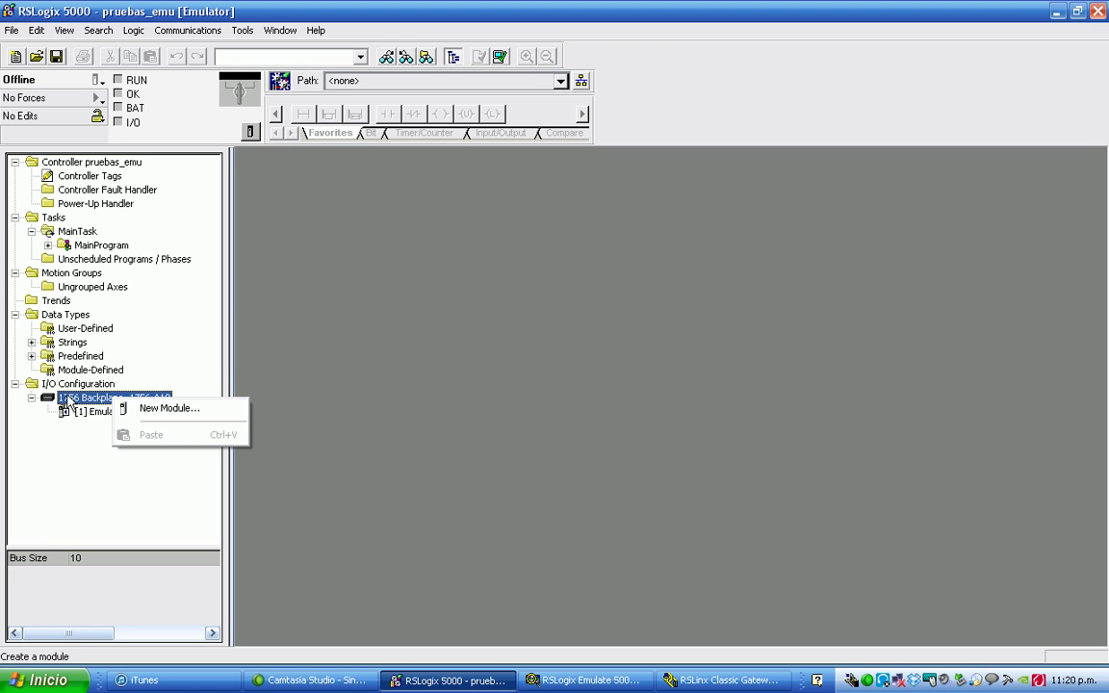
left_click(185, 409)
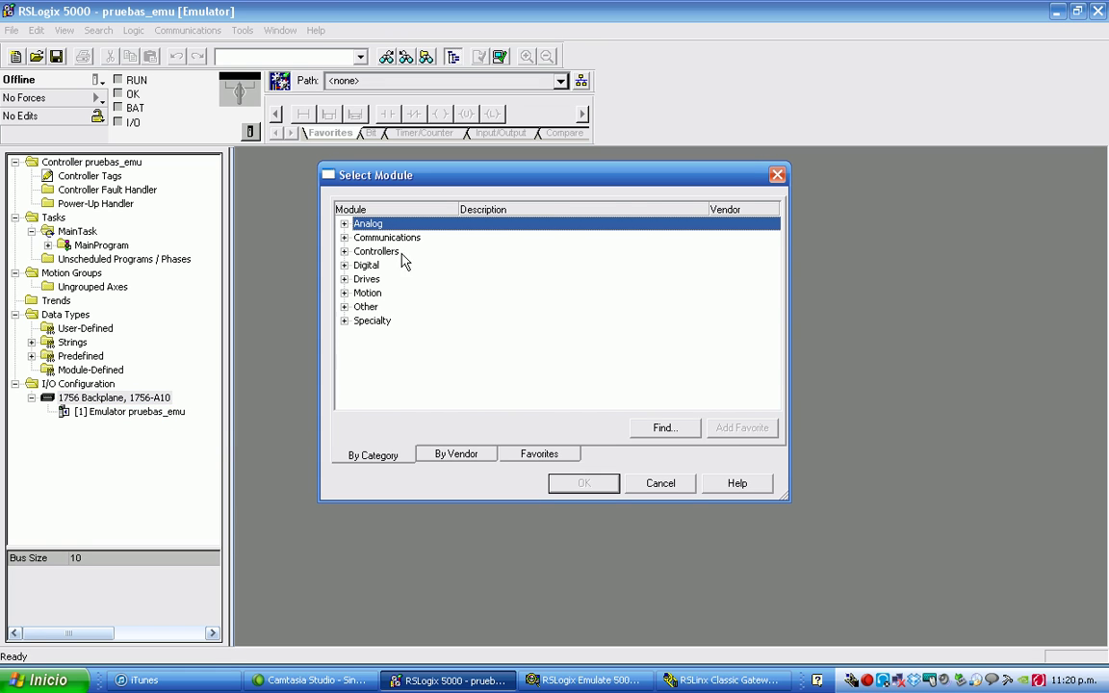
left_click(344, 306)
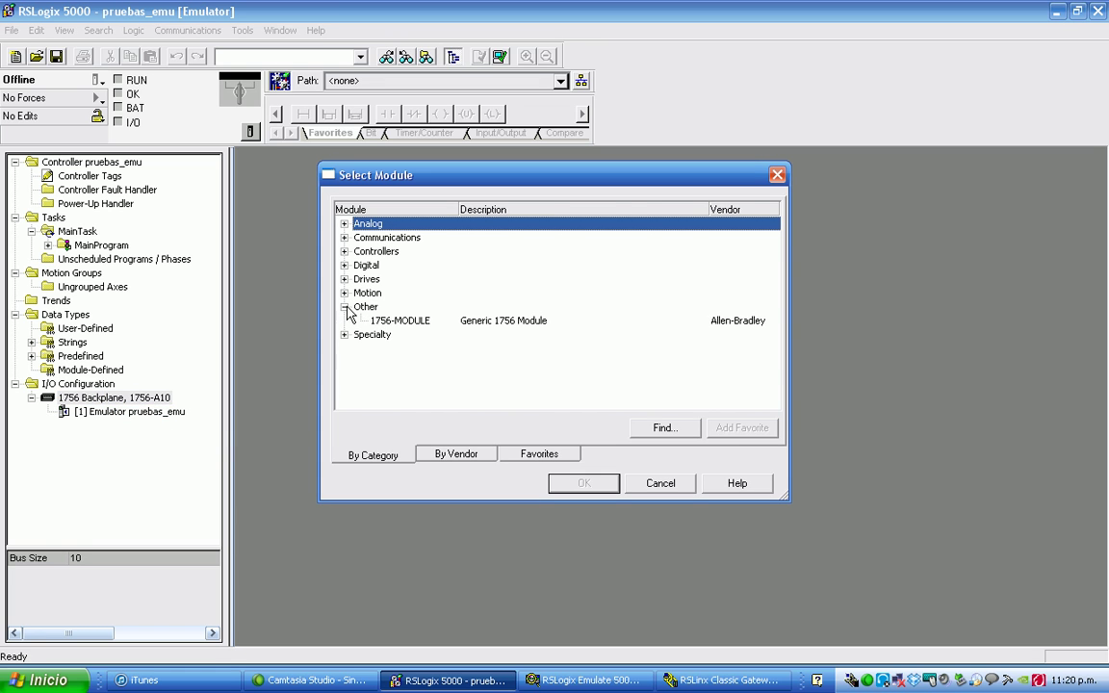
left_click(452, 321)
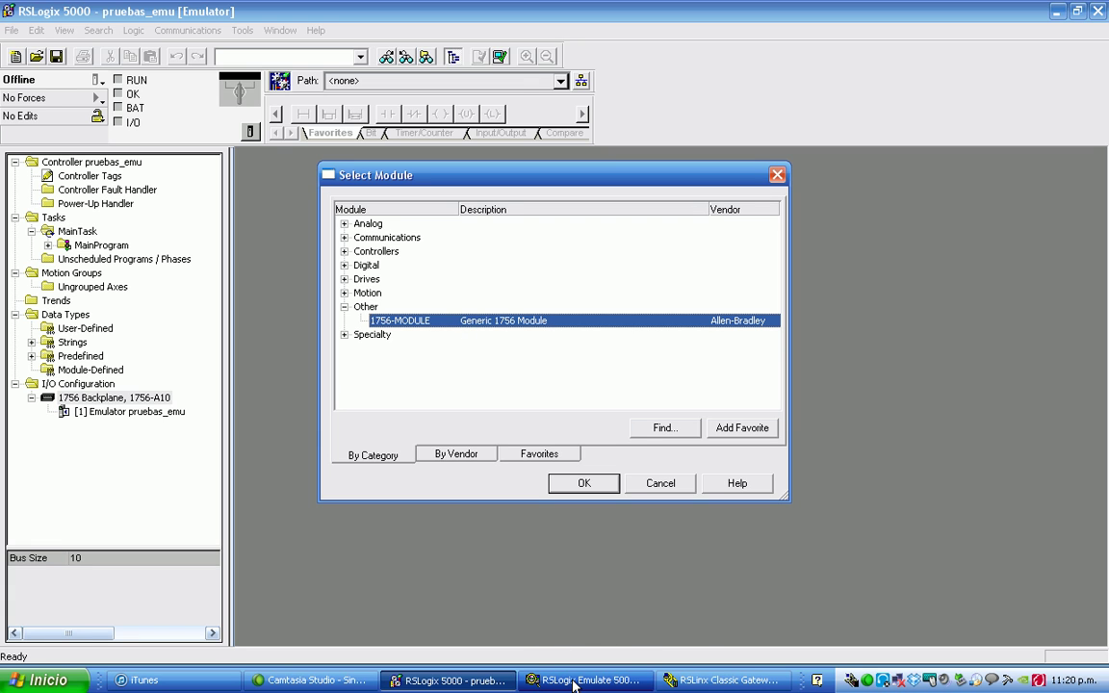
left_click(584, 490)
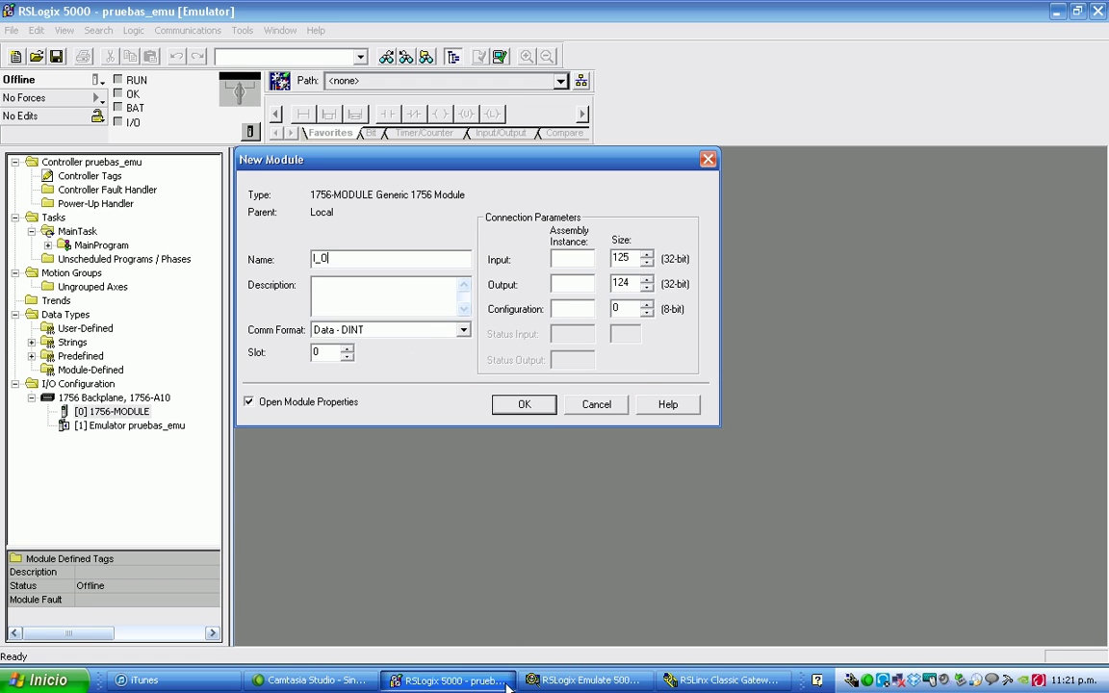
left_click(583, 681)
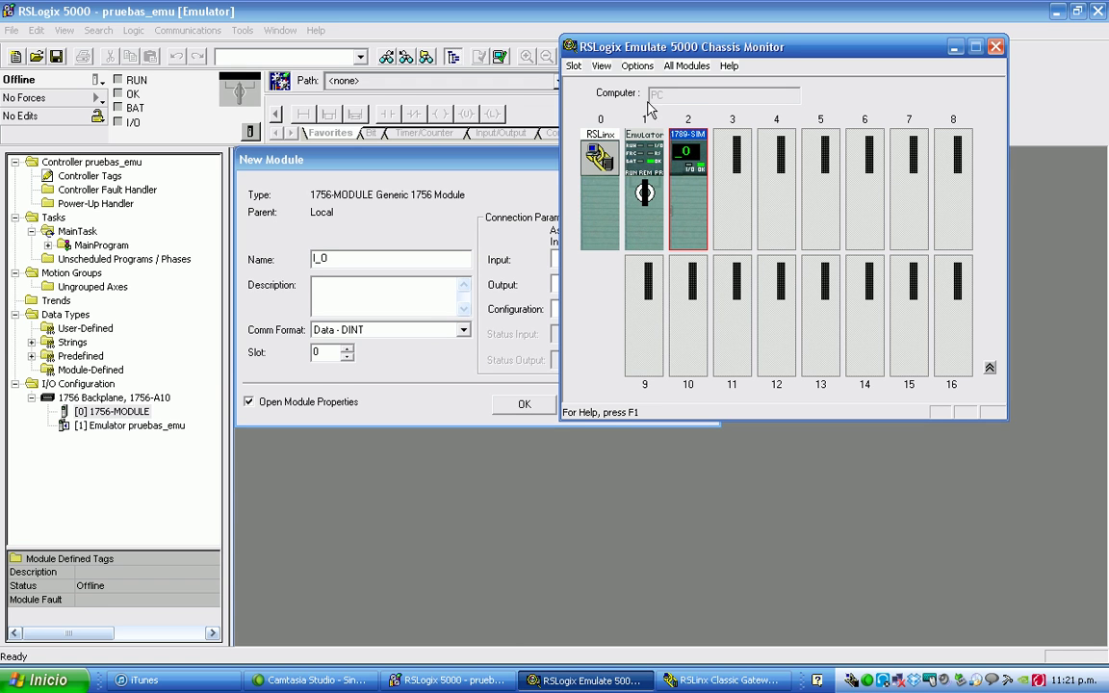
left_click(348, 329)
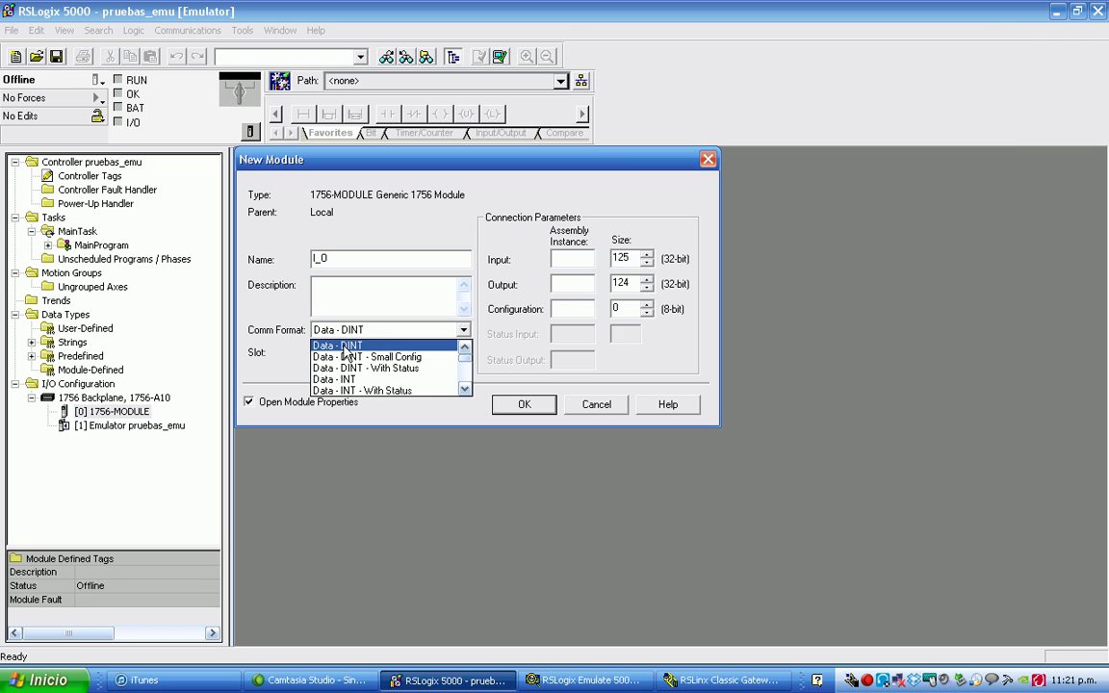
left_click(349, 345)
left_click(349, 349)
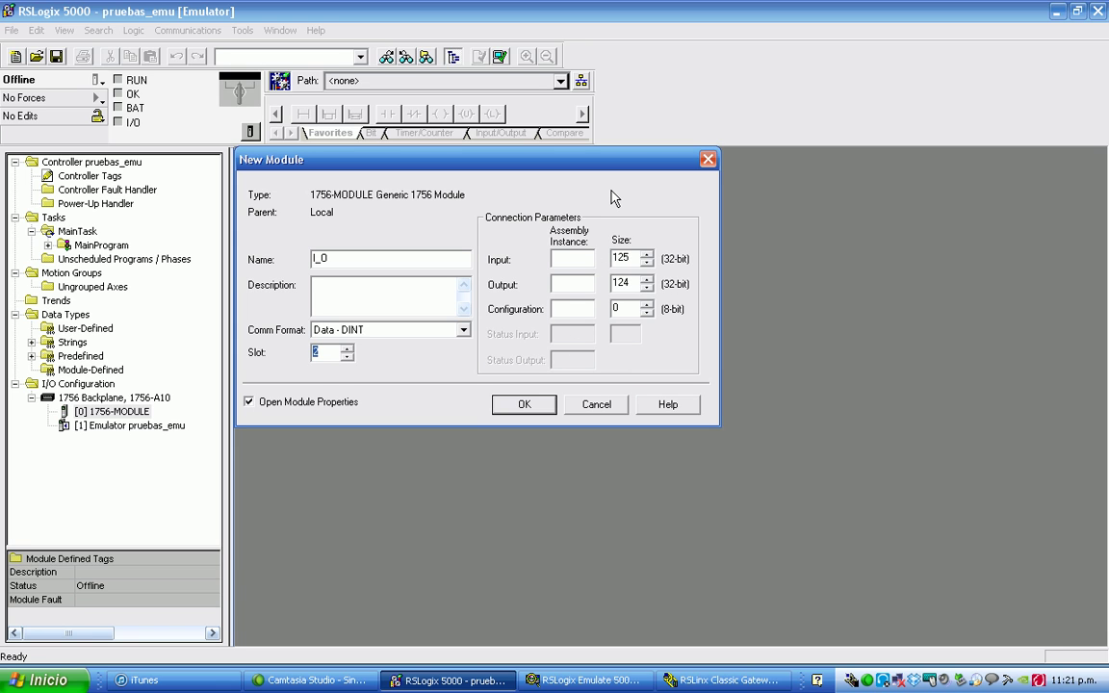
left_click_drag(557, 158, 615, 210)
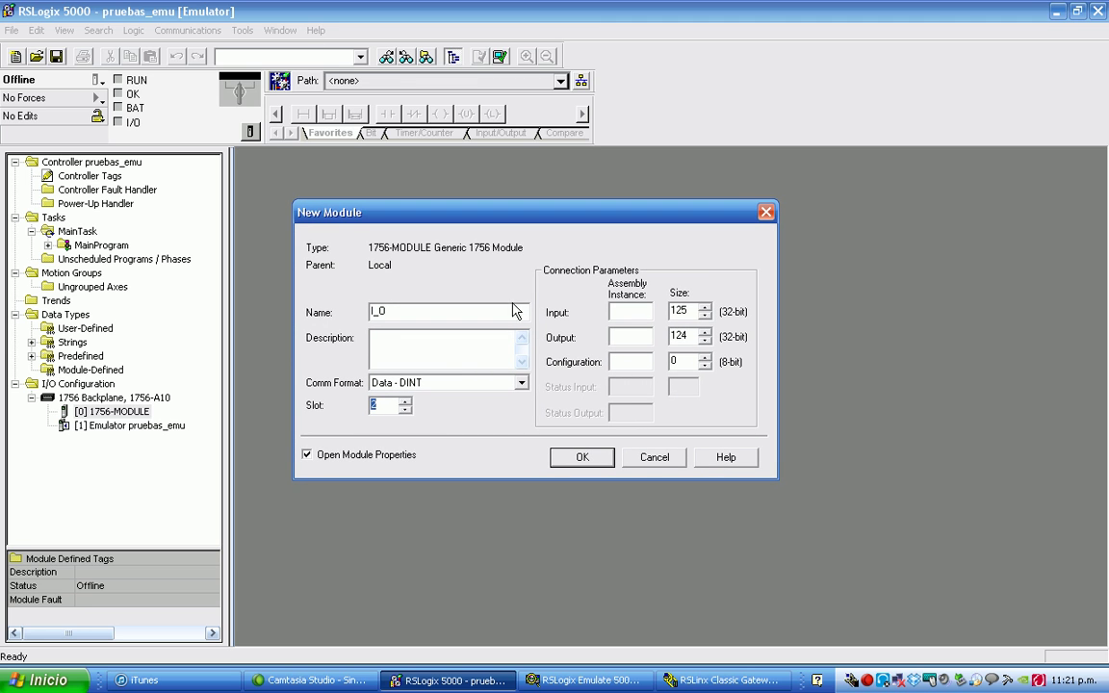
left_click(651, 458)
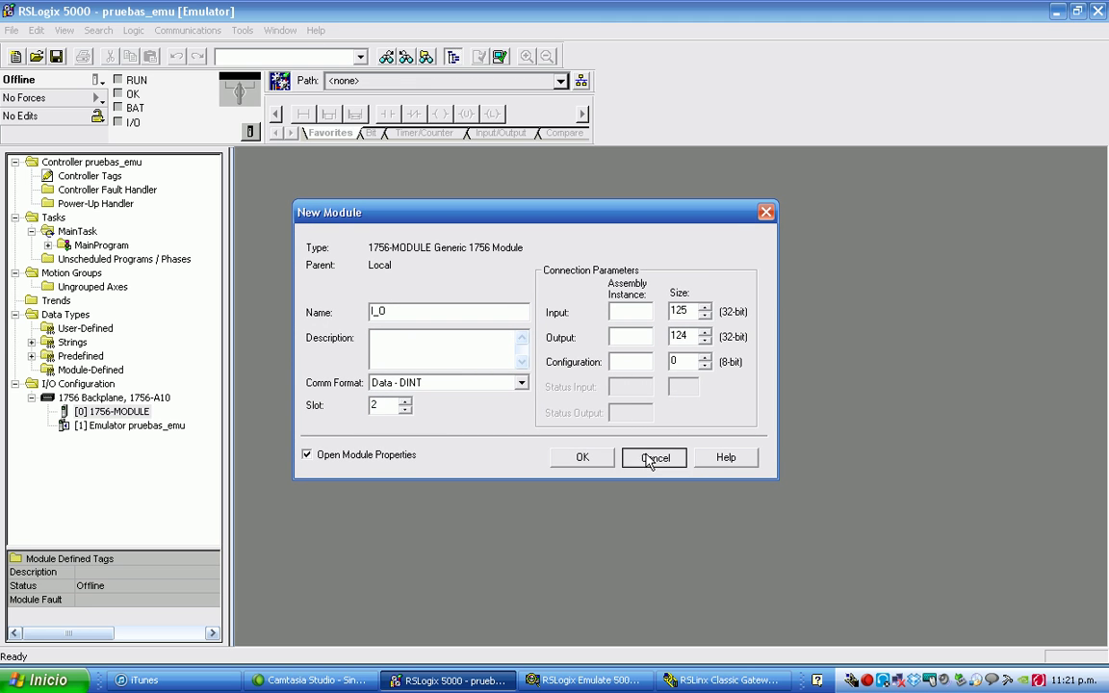
Open the RSLogix 5000 online help and look up "module generic" in its index
left_click(316, 30)
left_click(334, 50)
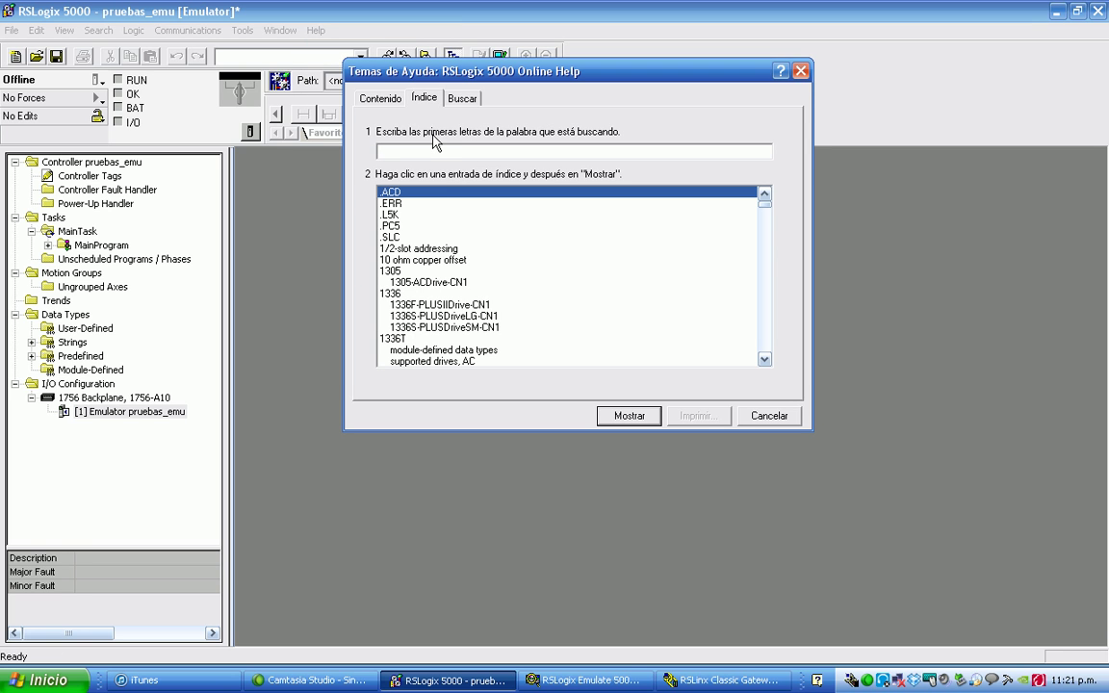
type("mod")
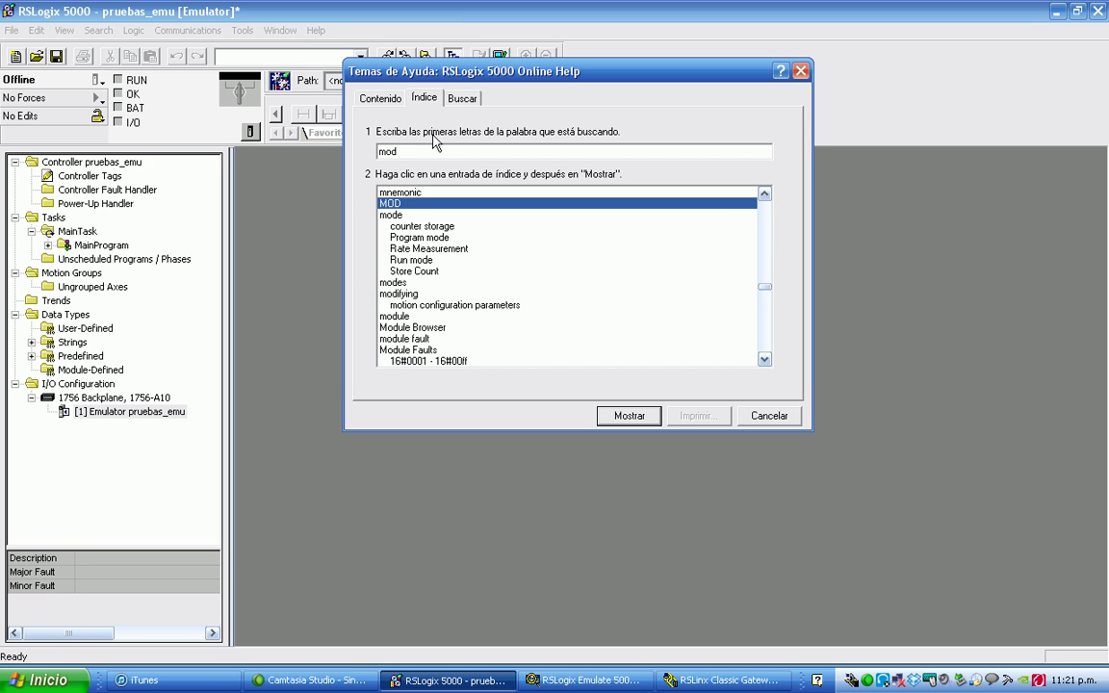
type("ule ")
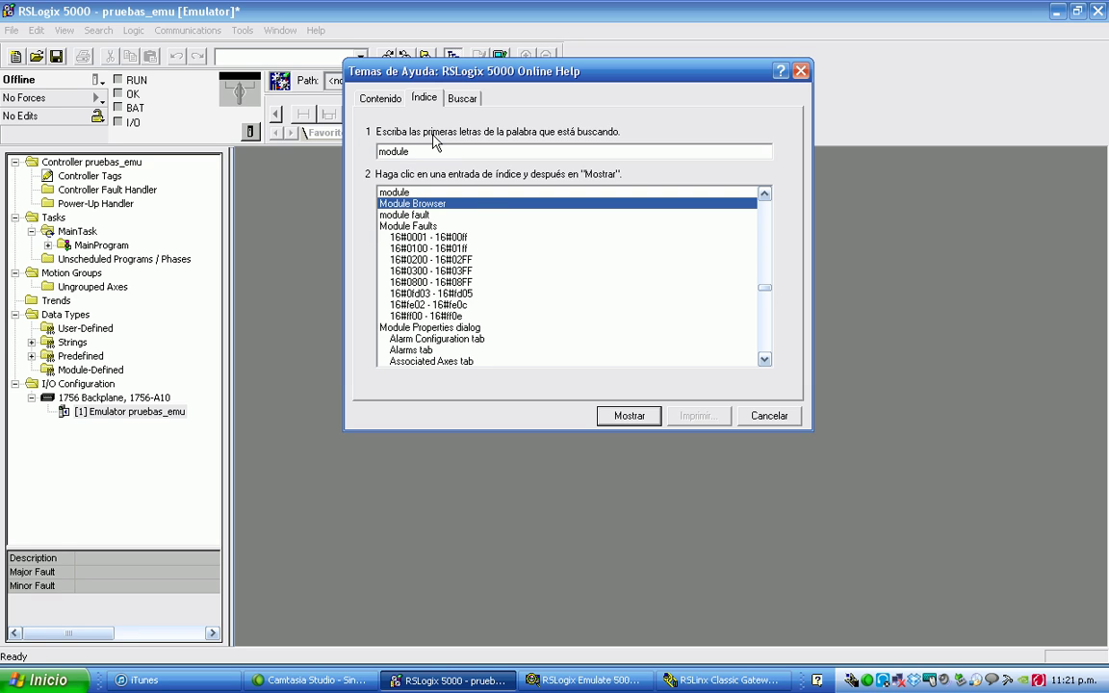
type("generic")
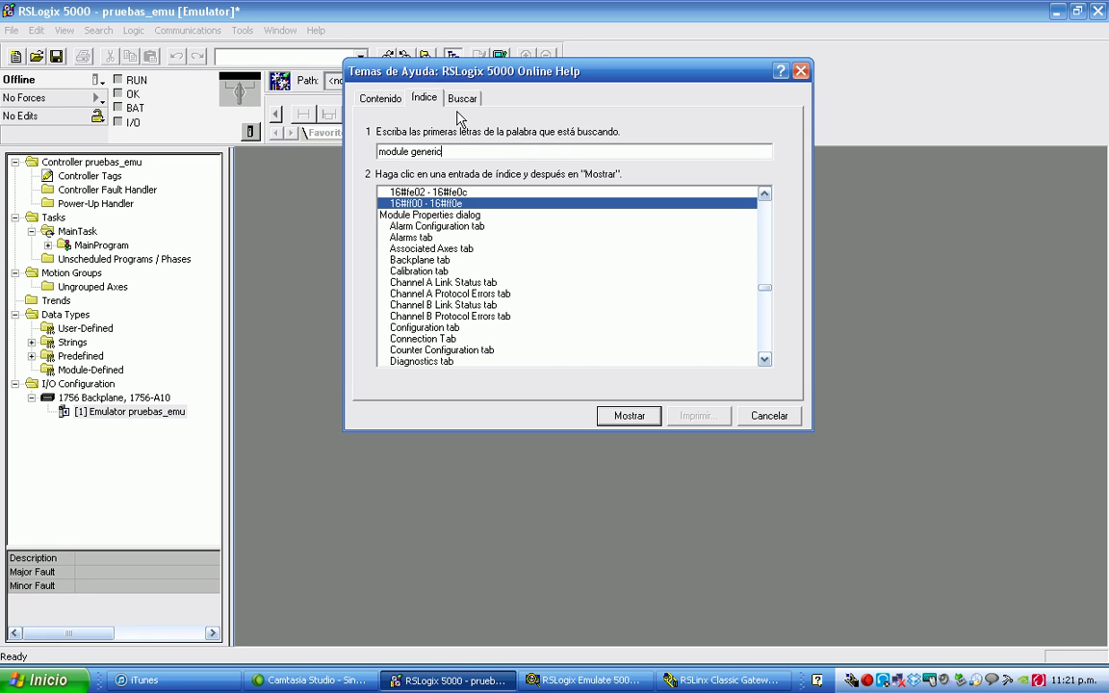
Search the full help text for "module generic", narrow it to "Generic" and open the General Tab Overview topic covering the generic 1756-MODULE
left_click(466, 97)
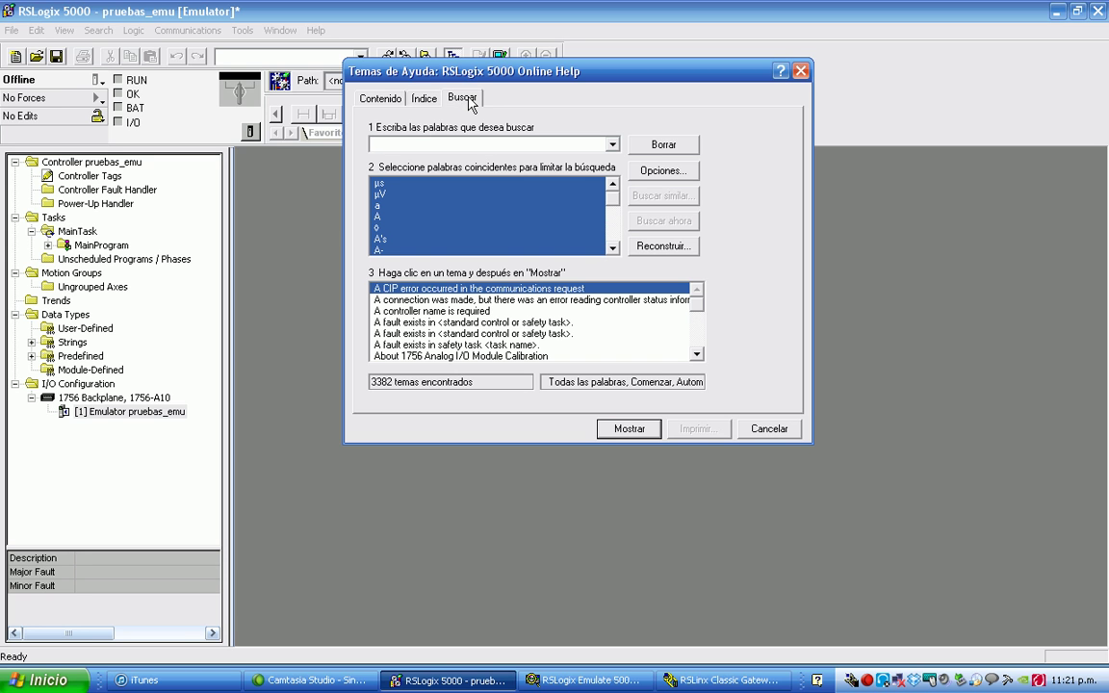
left_click(380, 144)
type("module gen")
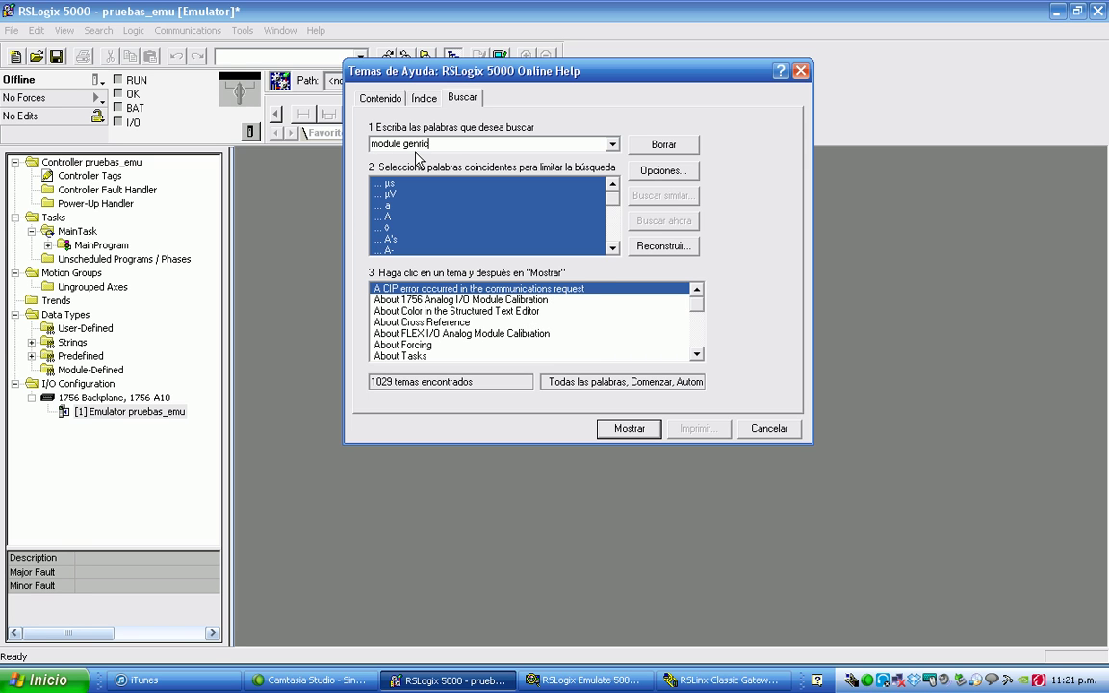
type("er")
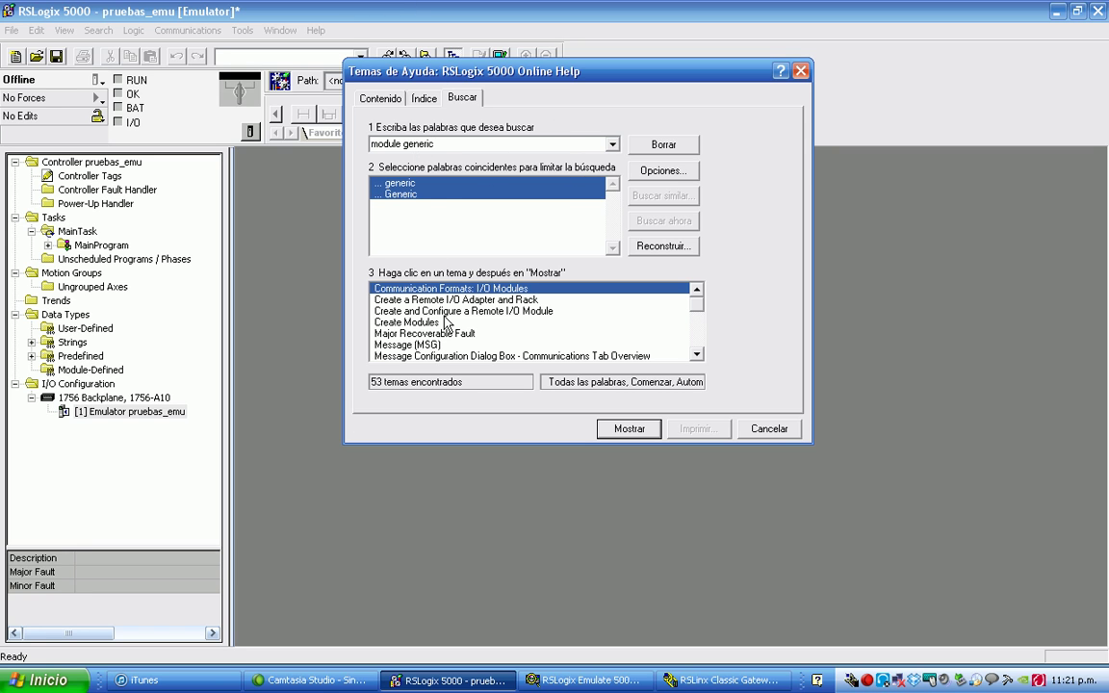
left_click(390, 183)
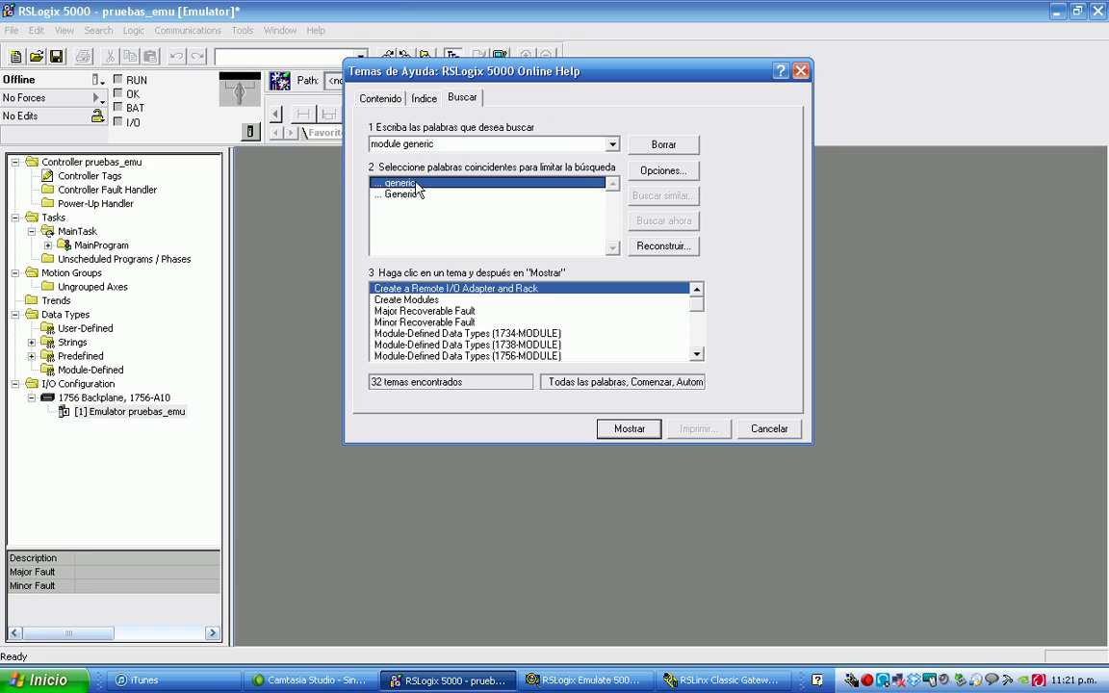
left_click(420, 194)
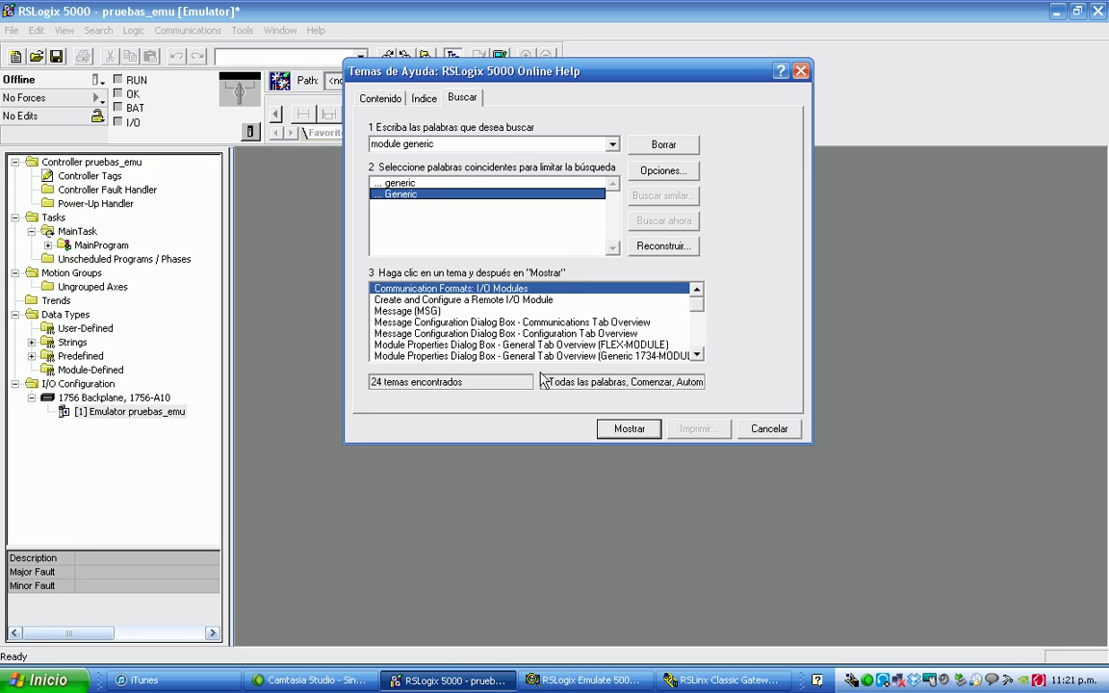
left_click(695, 357)
left_click(641, 335)
left_click(631, 428)
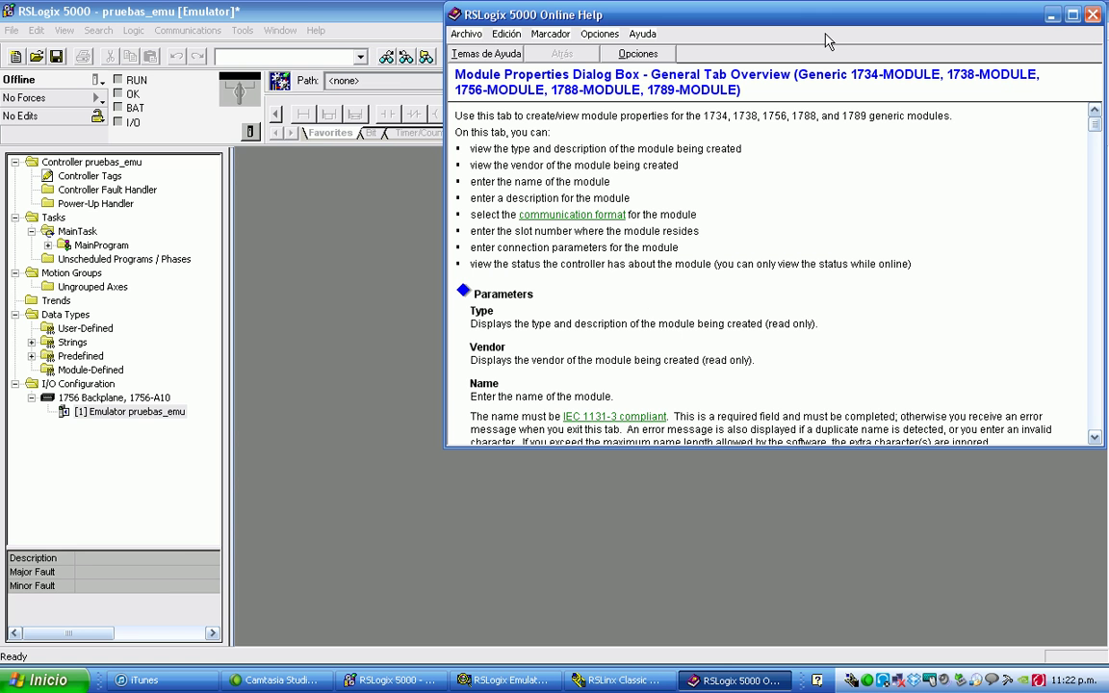
Maximize the help topic and examine its communication format, slot and connection parameter descriptions for generic modules
left_click(1071, 12)
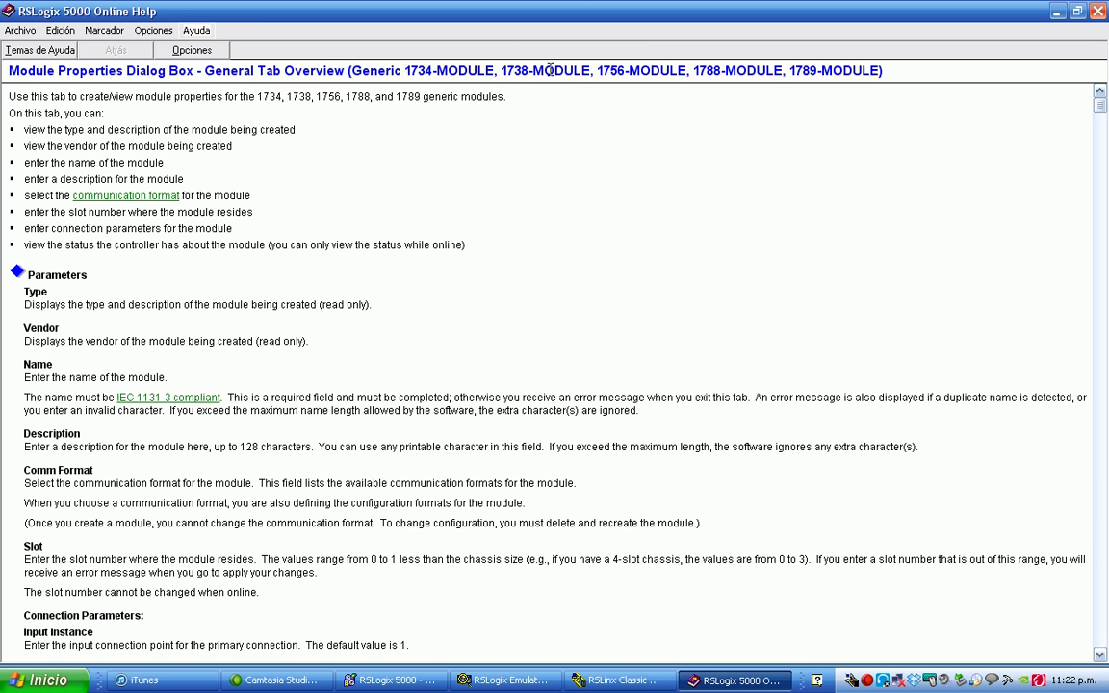
double_click(604, 72)
left_click(495, 148)
scroll(373, 349, "down", 1)
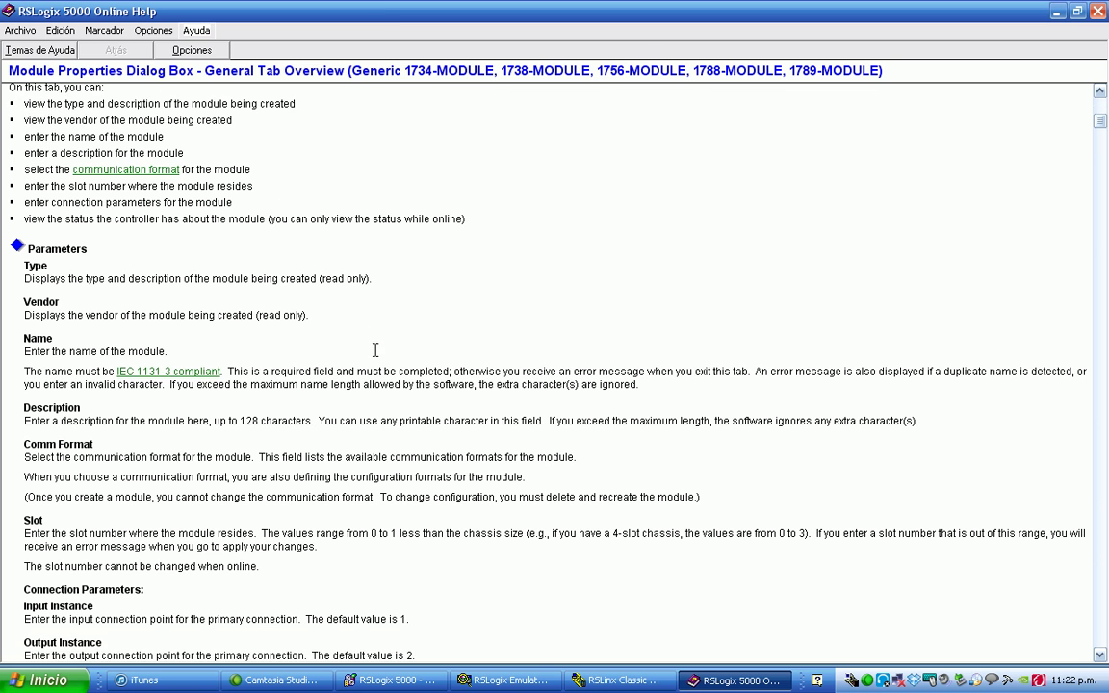
scroll(374, 349, "down", 2)
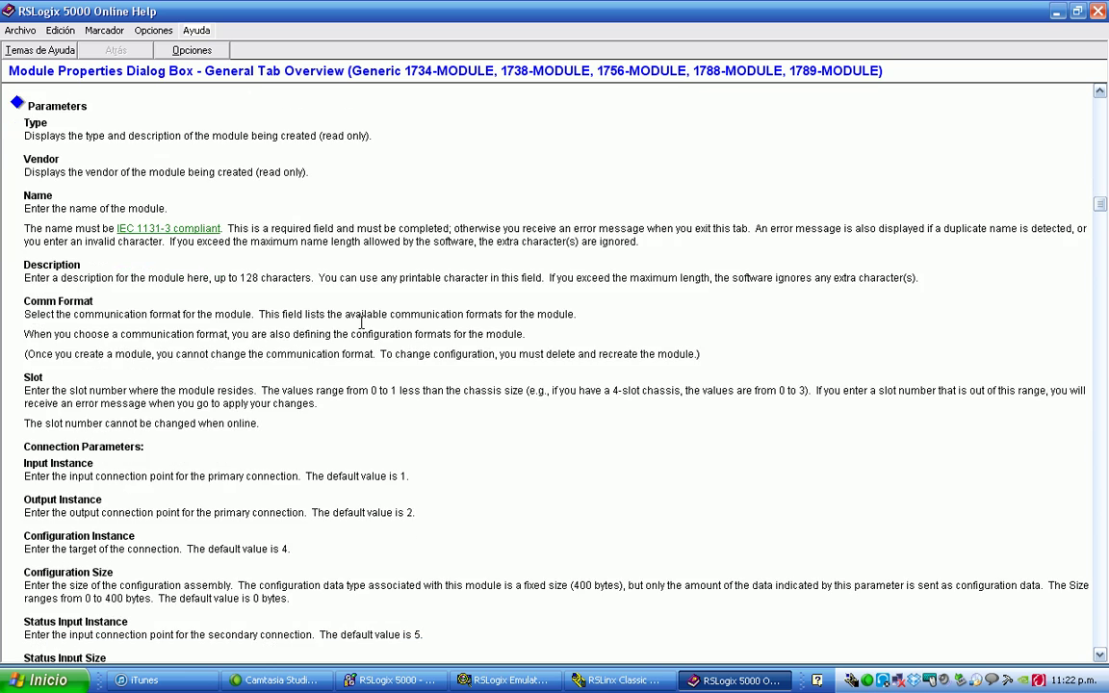
scroll(185, 364, "down", 3)
left_click_drag(381, 319, 406, 320)
left_click(243, 407)
scroll(316, 359, "up", 2)
scroll(321, 362, "down", 4)
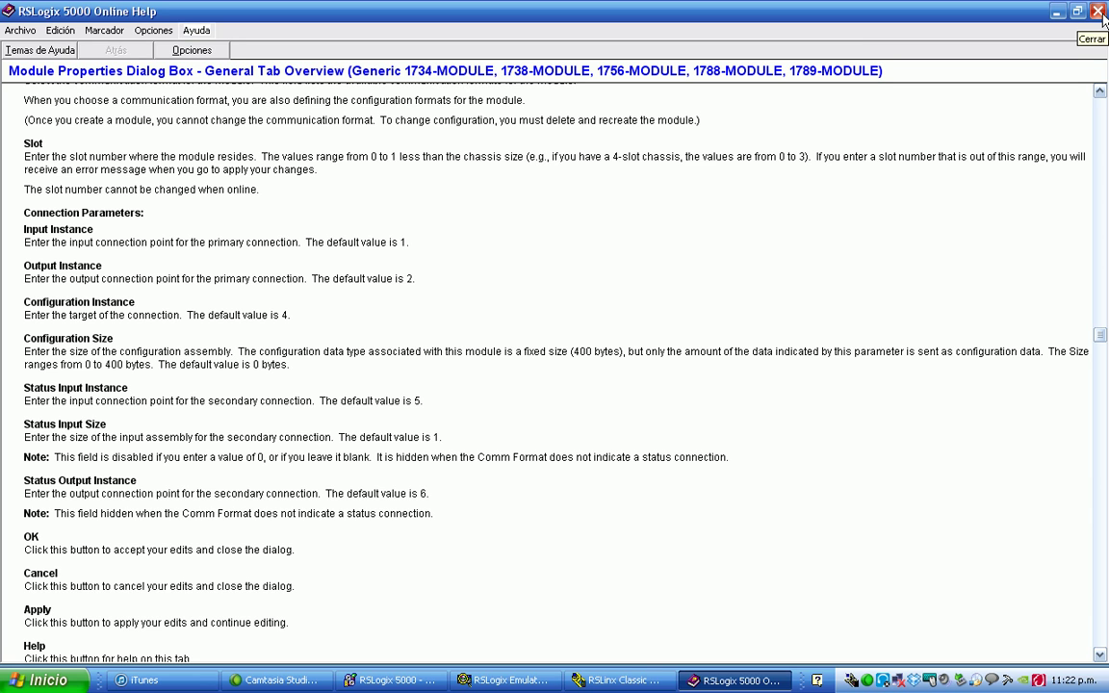
Close the online help and review the emulator controller's general properties, leaving them unchanged
left_click(1098, 11)
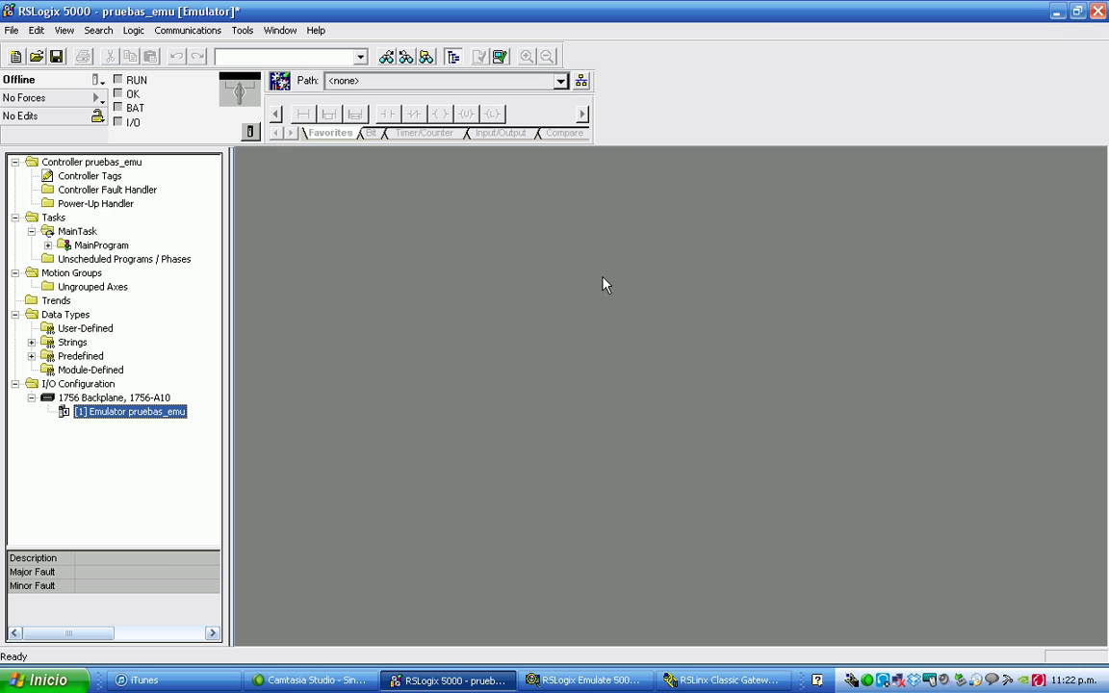
right_click(94, 411)
left_click(147, 562)
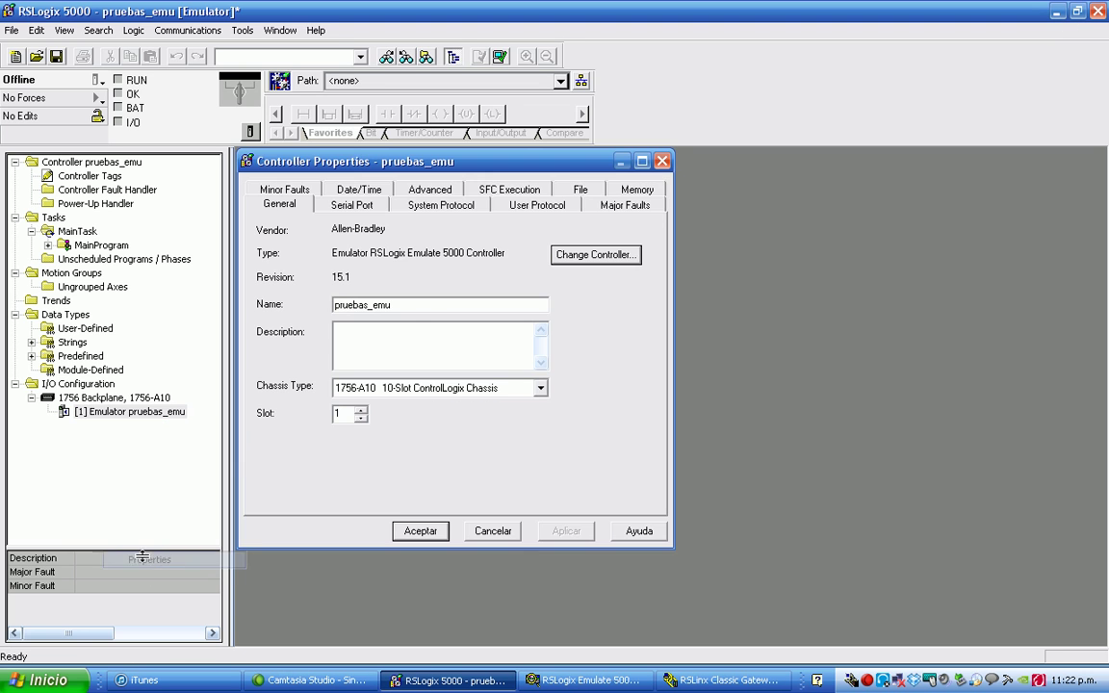
left_click(663, 162)
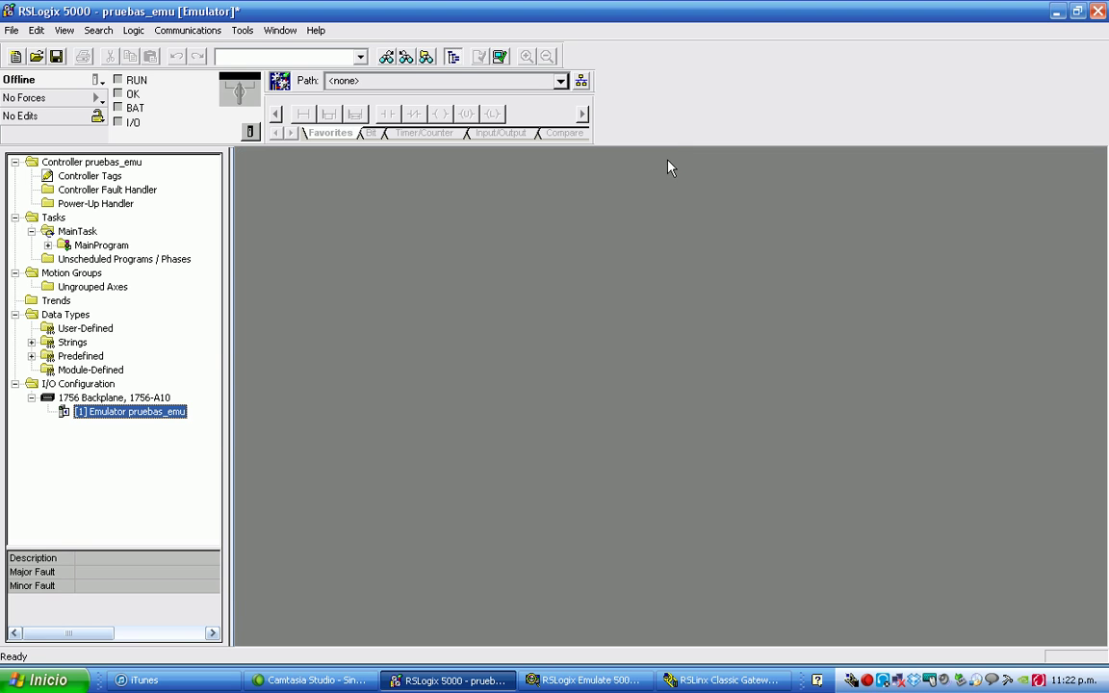
Add a generic 1756-MODULE from the Other category to the 1756-A10 backplane and name it I_O
right_click(109, 398)
left_click(158, 405)
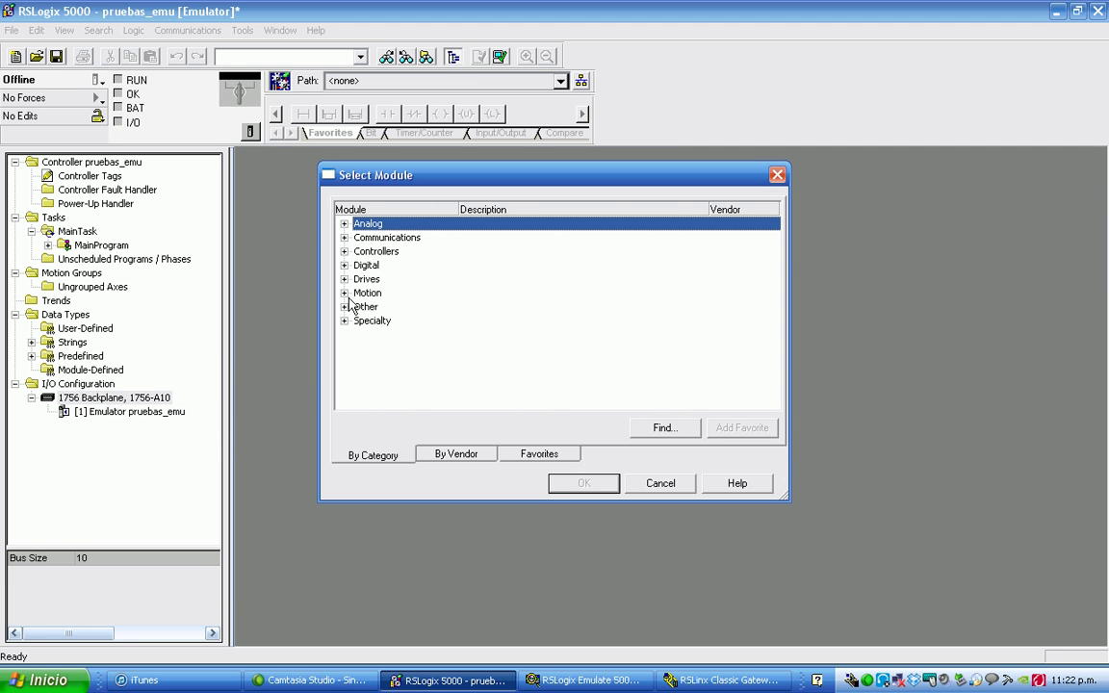
left_click(345, 307)
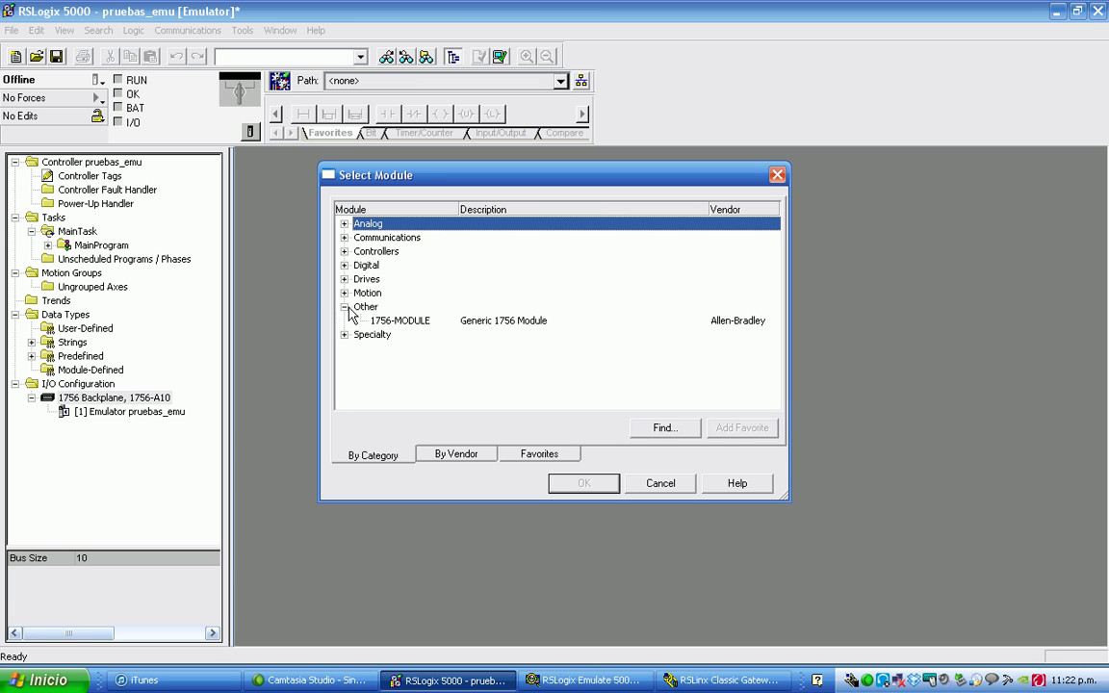
double_click(391, 323)
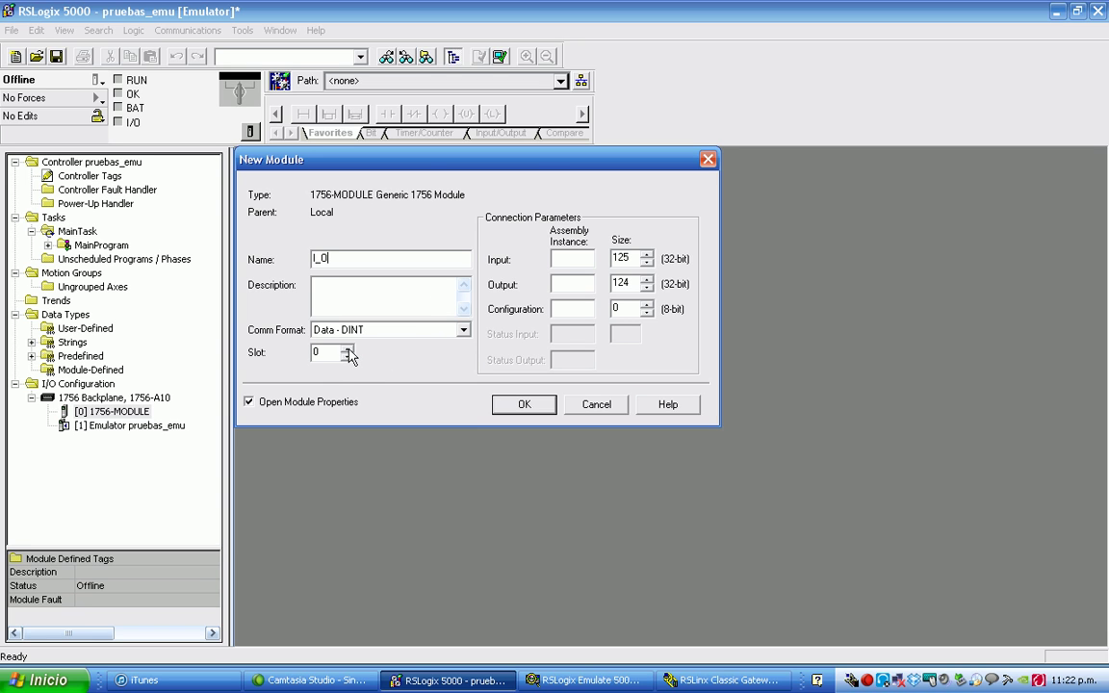
Create the module in slot 2 with input instance 1, size 2, output instance 2, size 1, and configuration instance 16
left_click(585, 259)
type("1")
double_click(636, 262)
type("2")
left_click(568, 285)
type("2")
double_click(623, 283)
type("1")
left_click(564, 309)
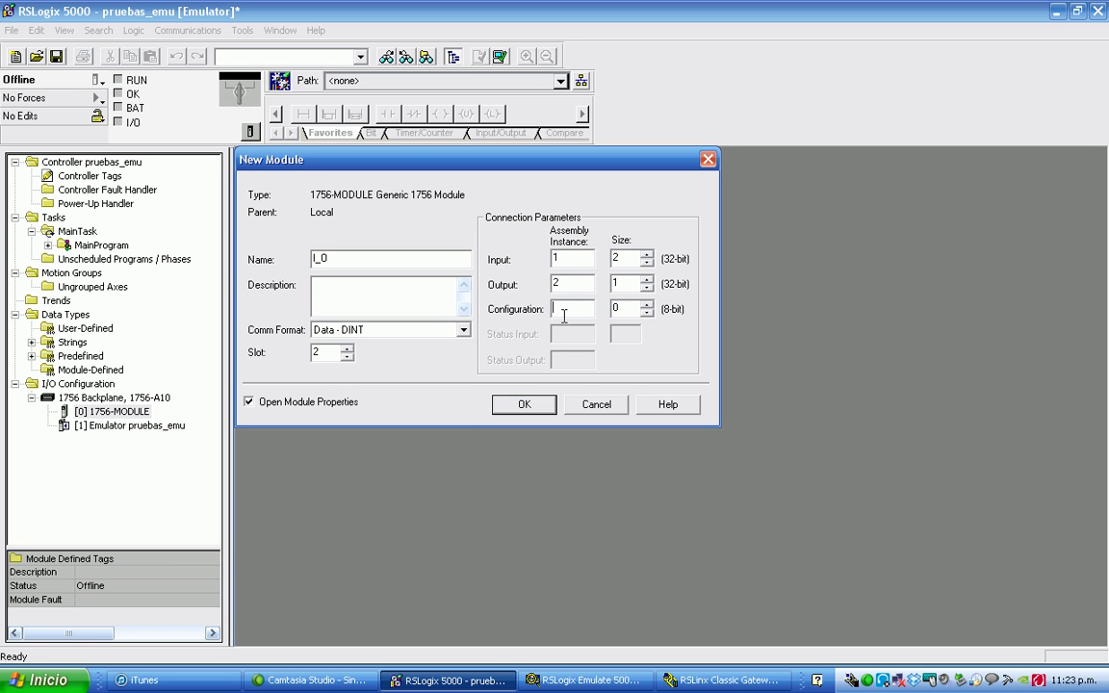
type("16")
key("Return")
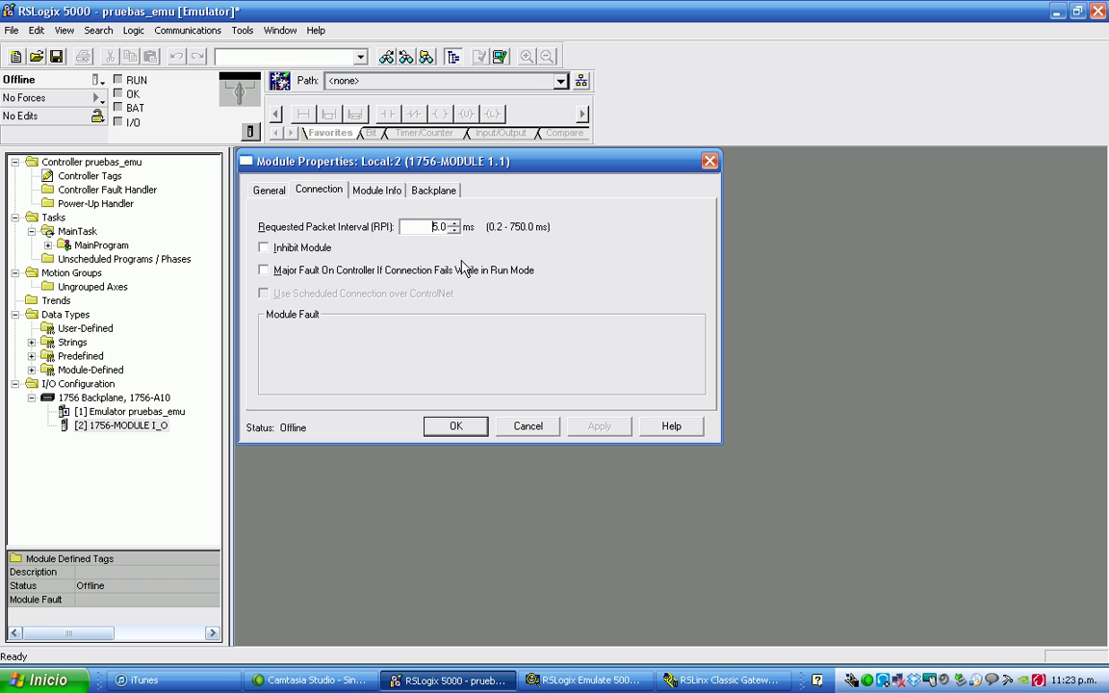
Set the I_O module's requested packet interval to 150 ms and accept its properties
left_click(429, 227)
type("15")
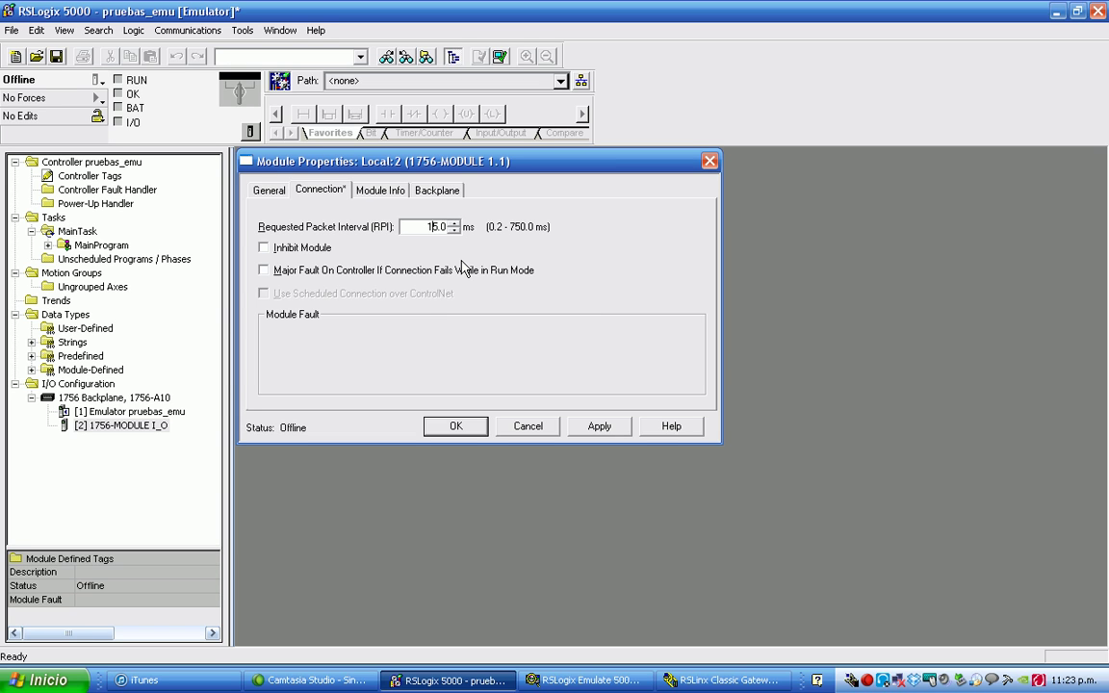
type("0")
left_click(599, 426)
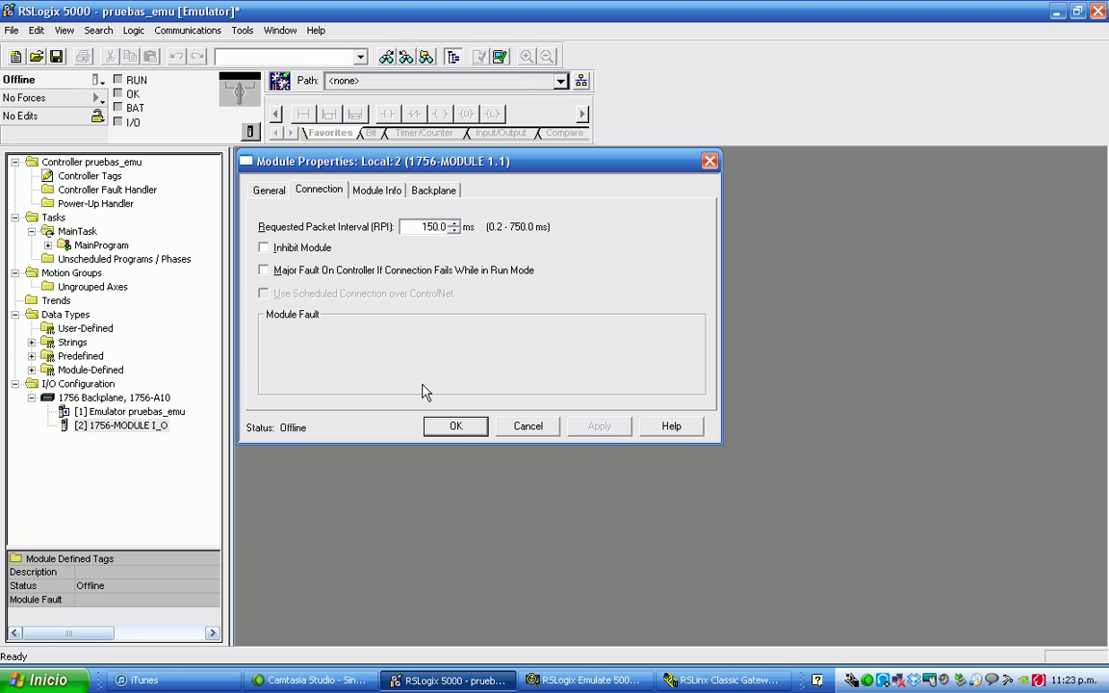
left_click(466, 427)
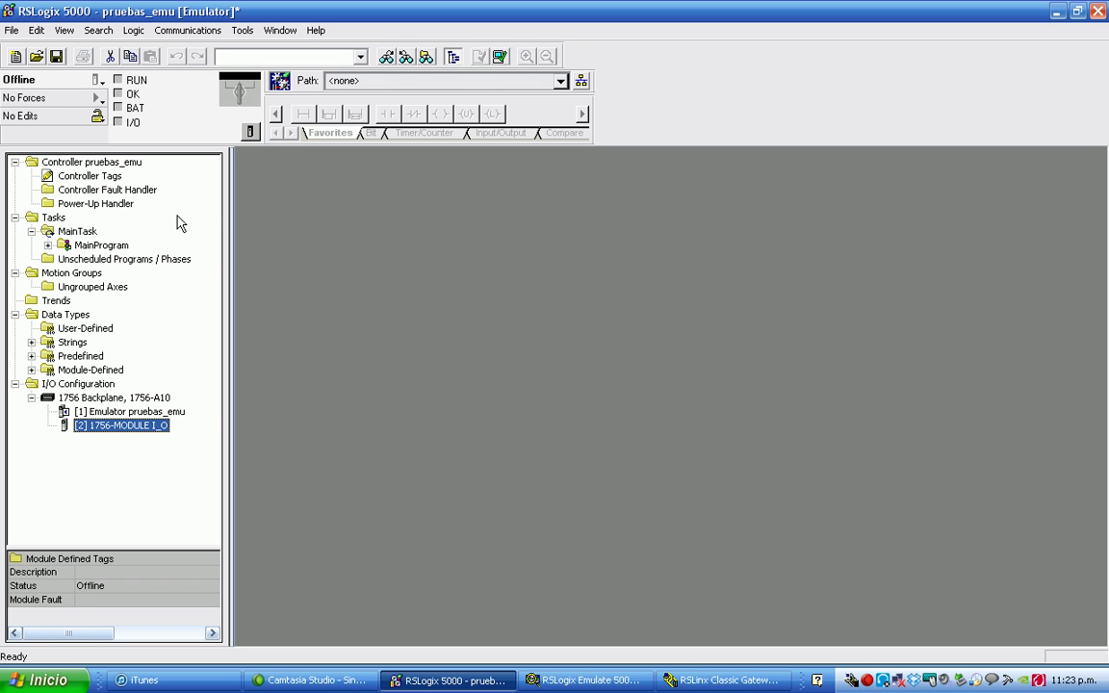
Set AB_VBP-1\1 as the project's communications path and download the project to the emulated controller
left_click(561, 84)
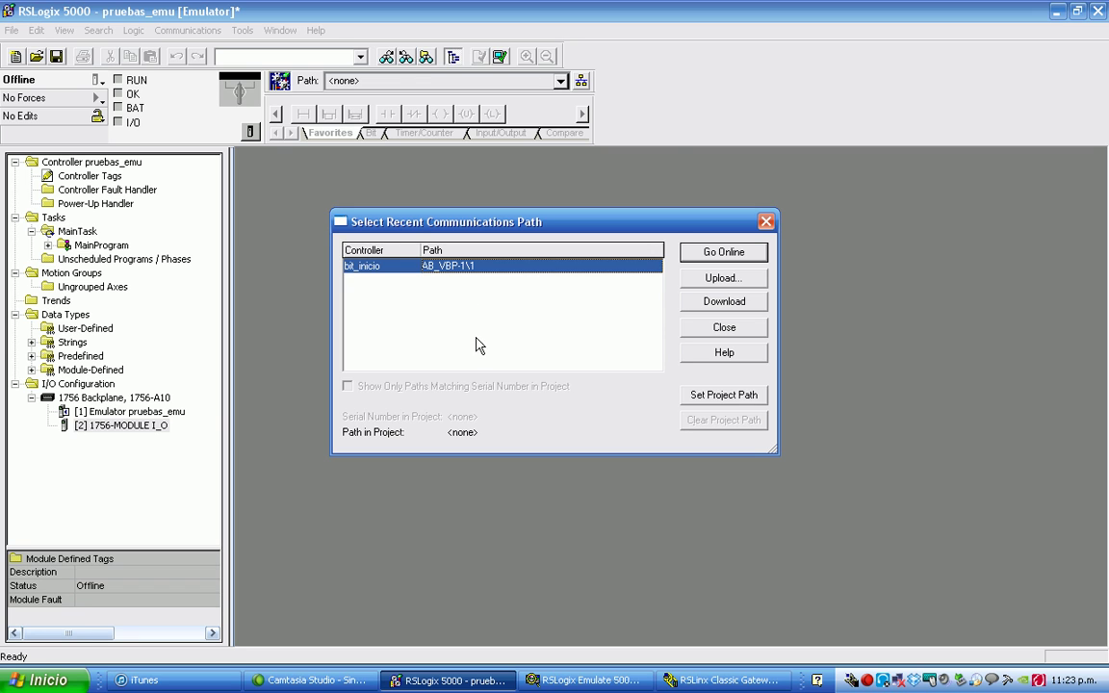
left_click(718, 398)
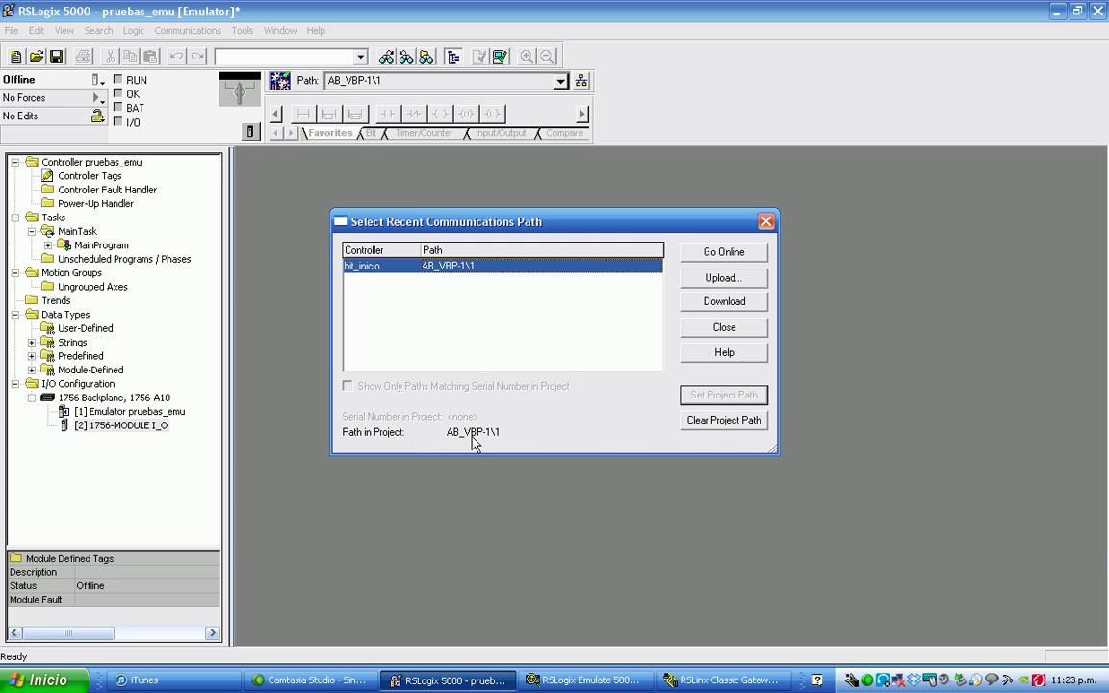
left_click(712, 301)
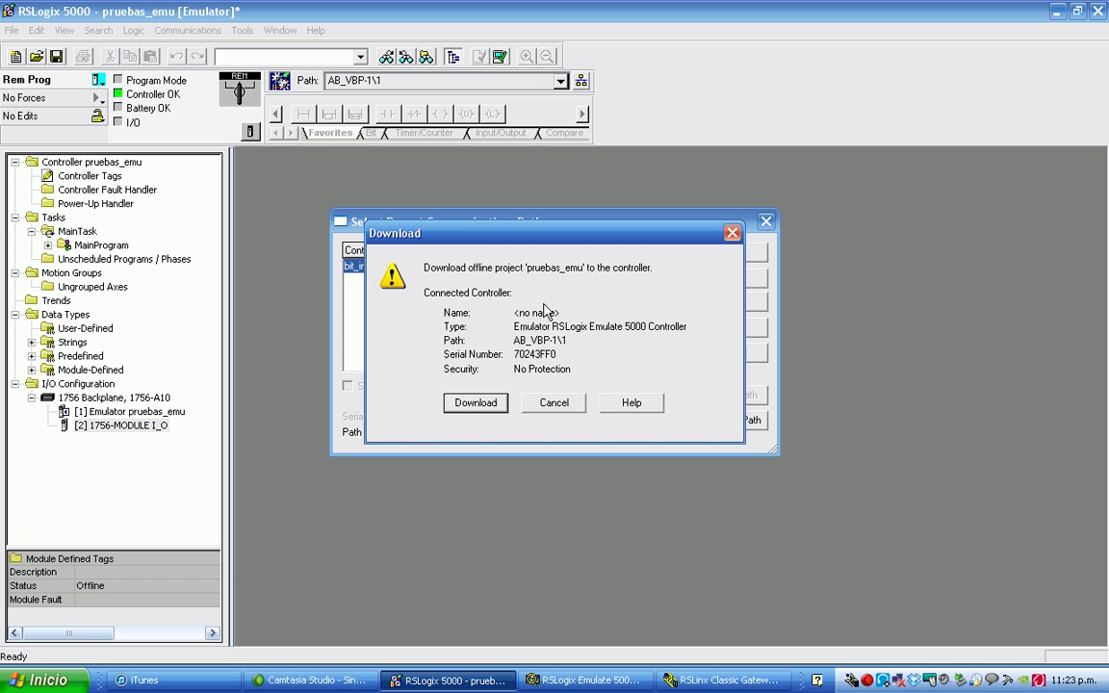
left_click(491, 402)
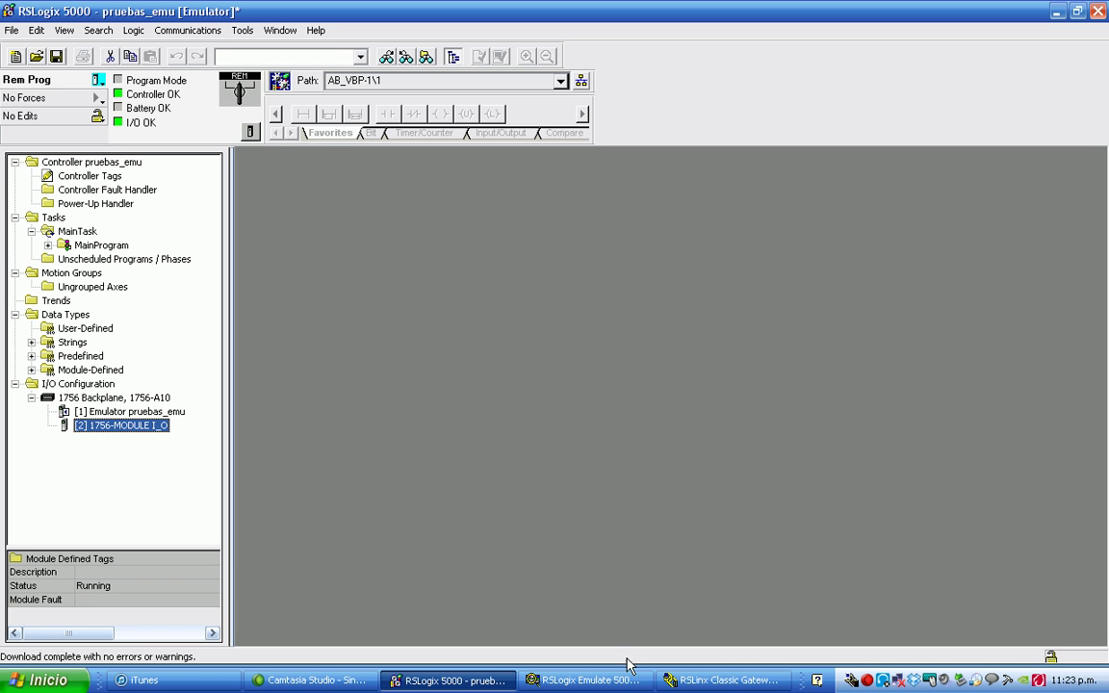
Change the controller to Remote Run mode and confirm the mode change
left_click(97, 81)
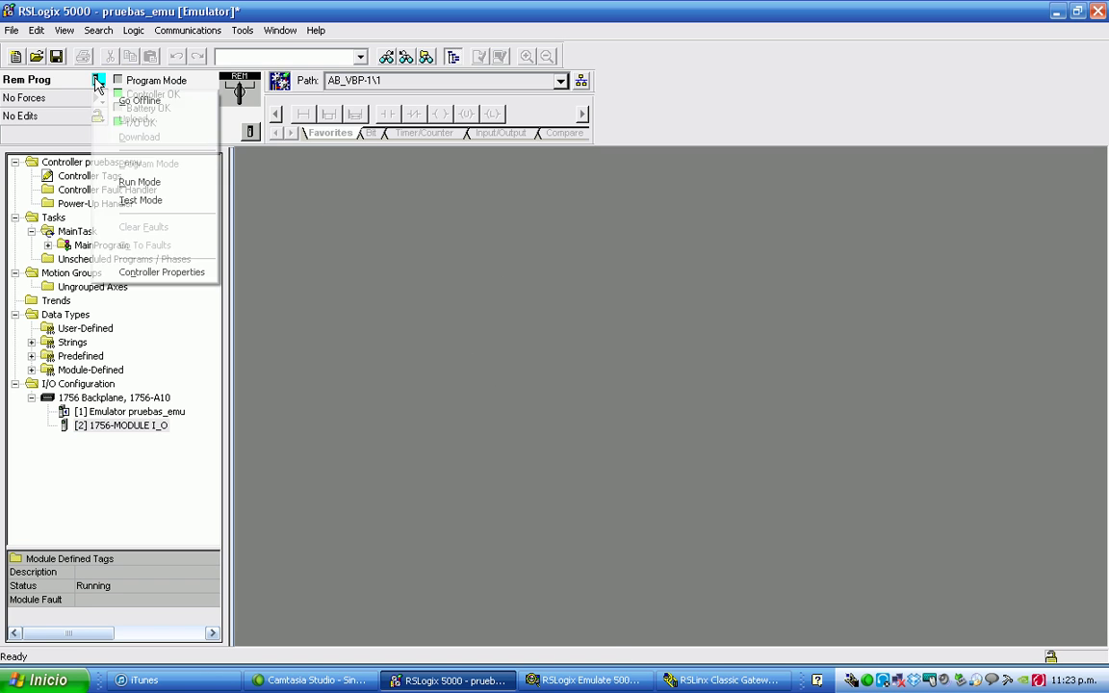
left_click(135, 183)
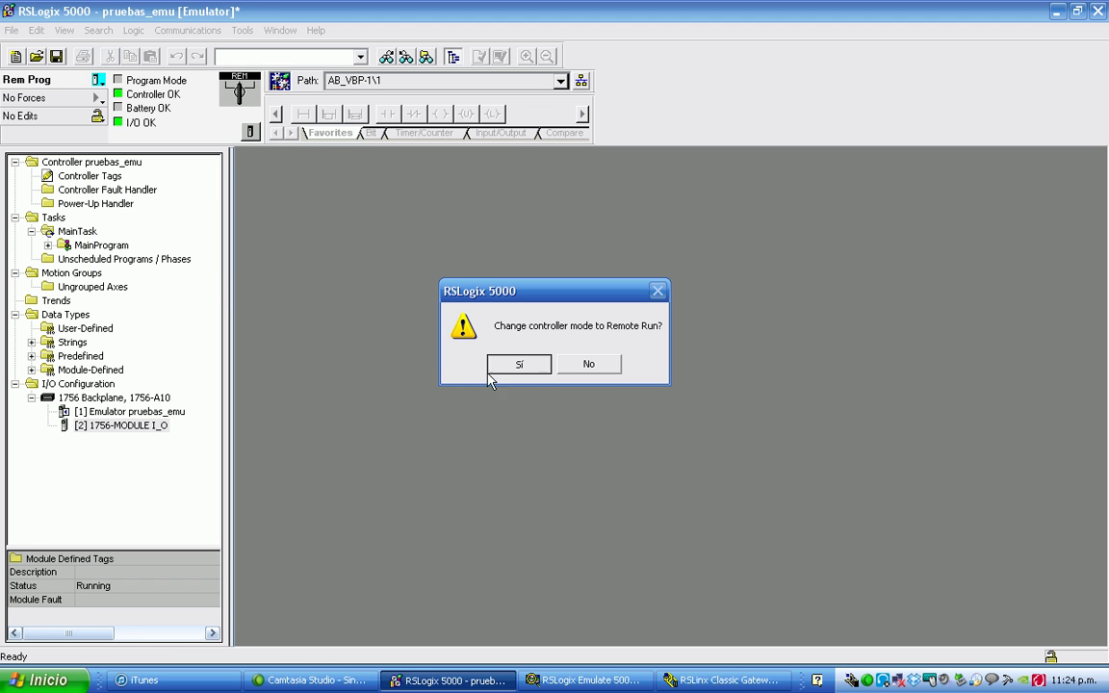
left_click(496, 364)
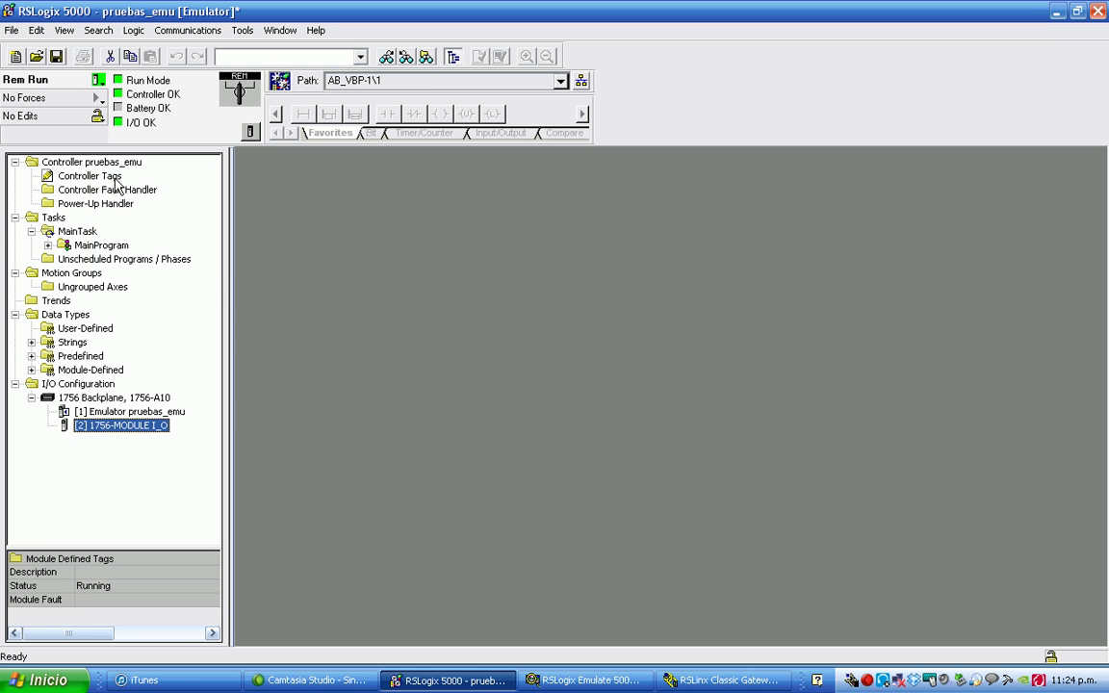
Open the controller tags and examine the individual bits of the Local:2:O output data
double_click(54, 179)
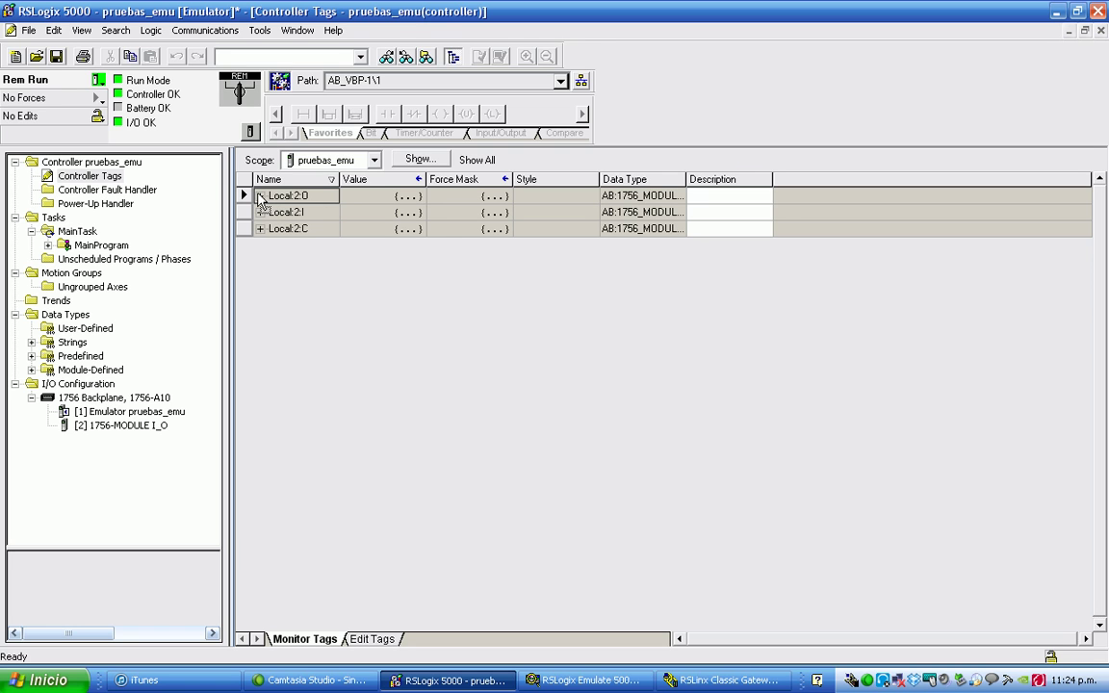
left_click(260, 196)
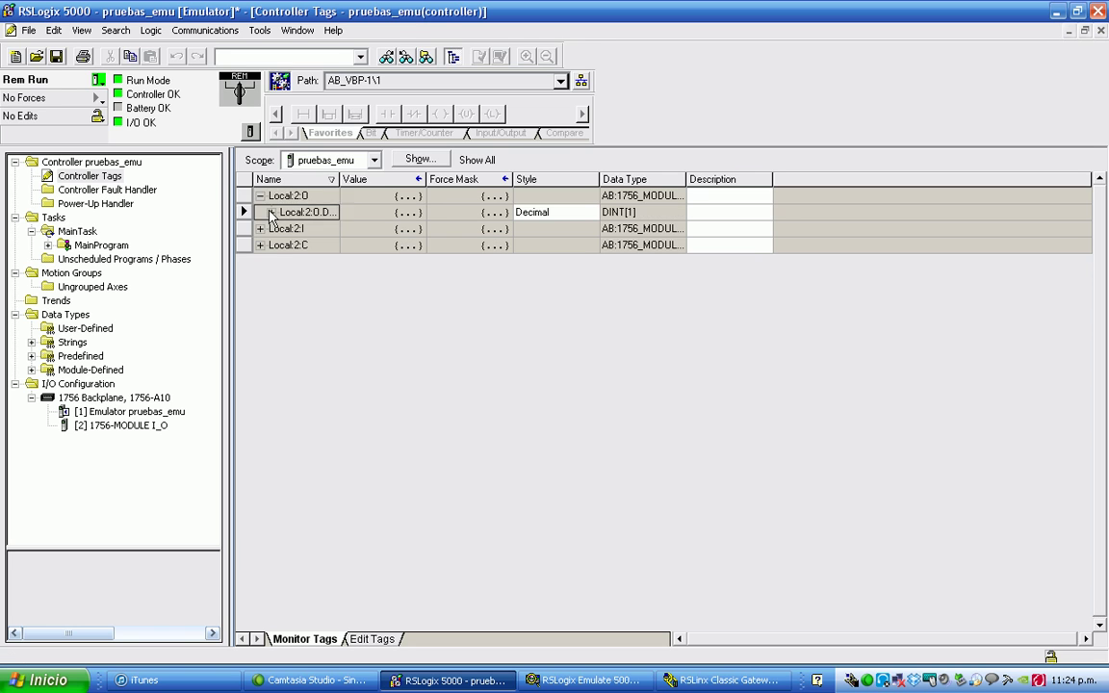
left_click(271, 213)
left_click(283, 228)
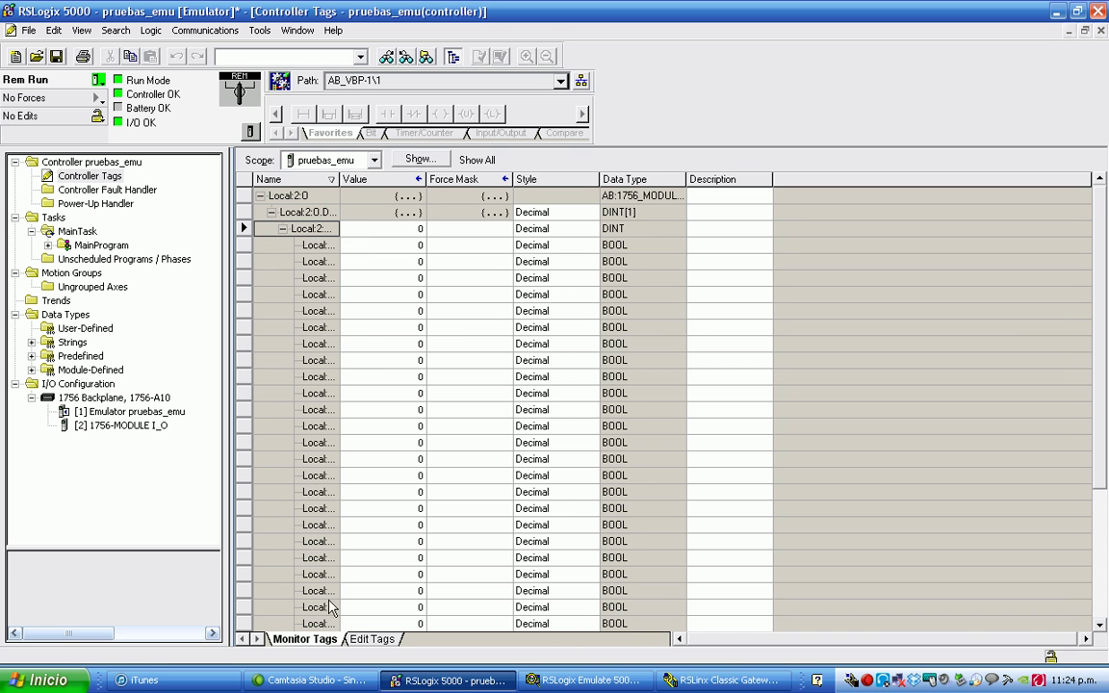
left_click(259, 196)
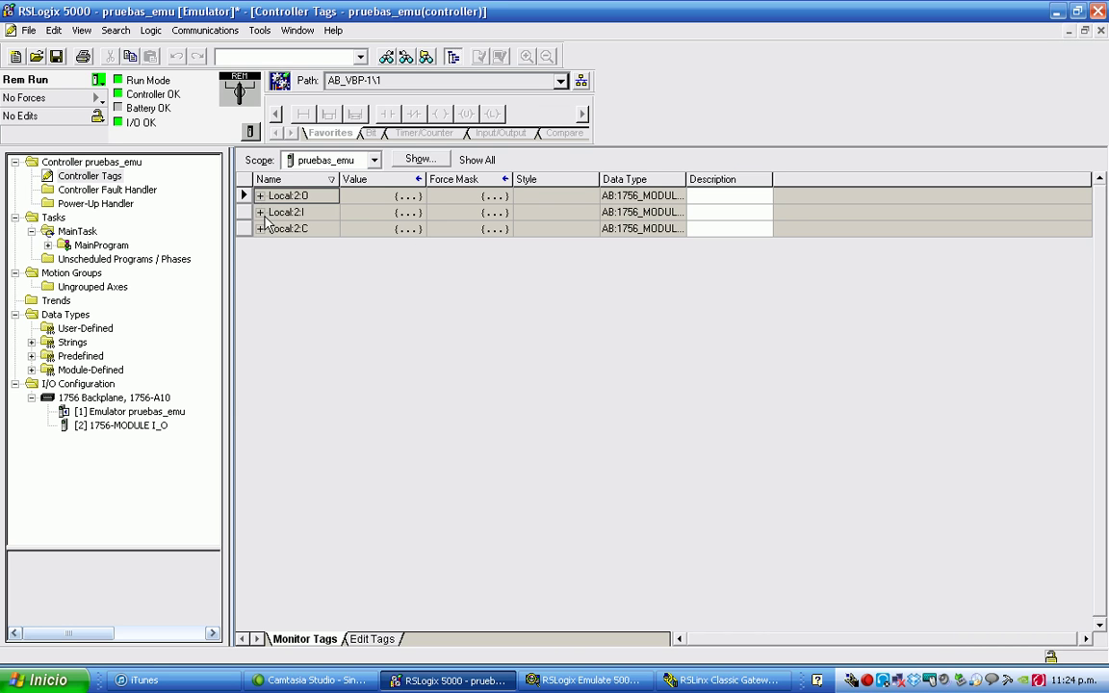
Expand the Local:2:I input data and examine the bits of its two DINT words
left_click(260, 212)
left_click(272, 228)
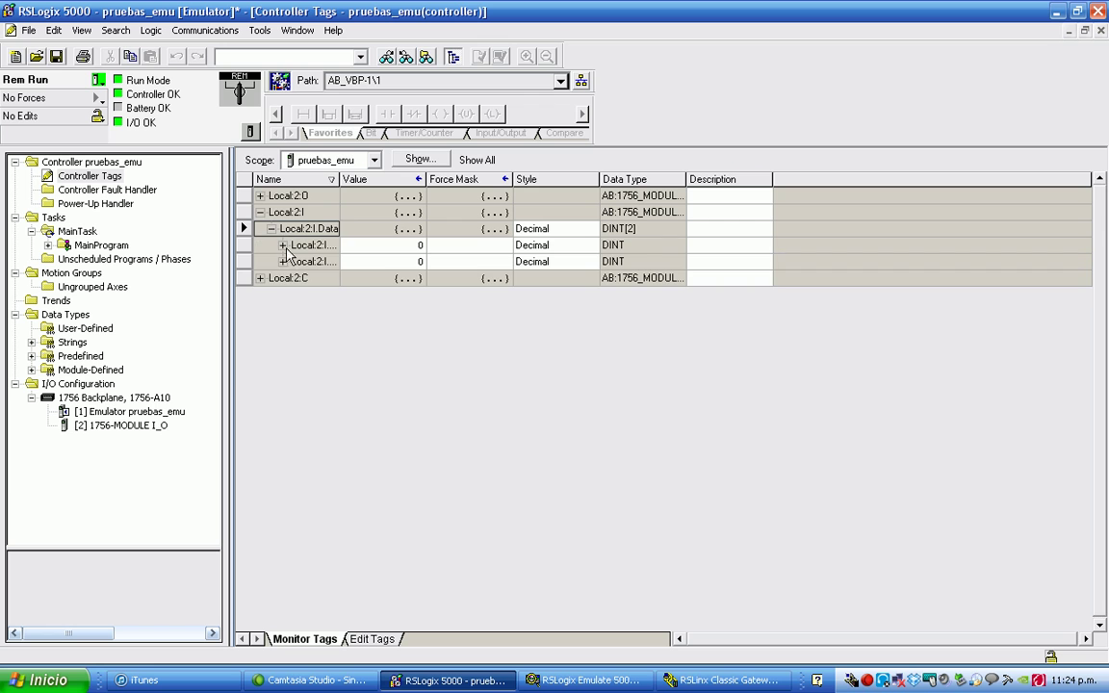
left_click(283, 245)
scroll(327, 399, "down", 3)
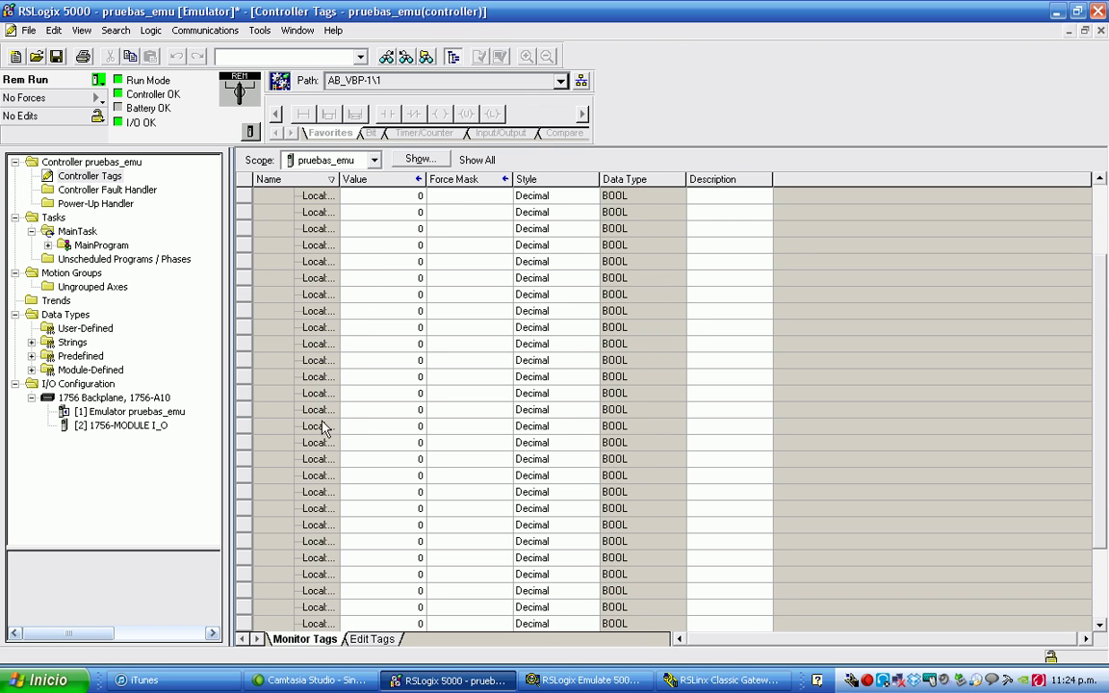
scroll(327, 400, "down", 2)
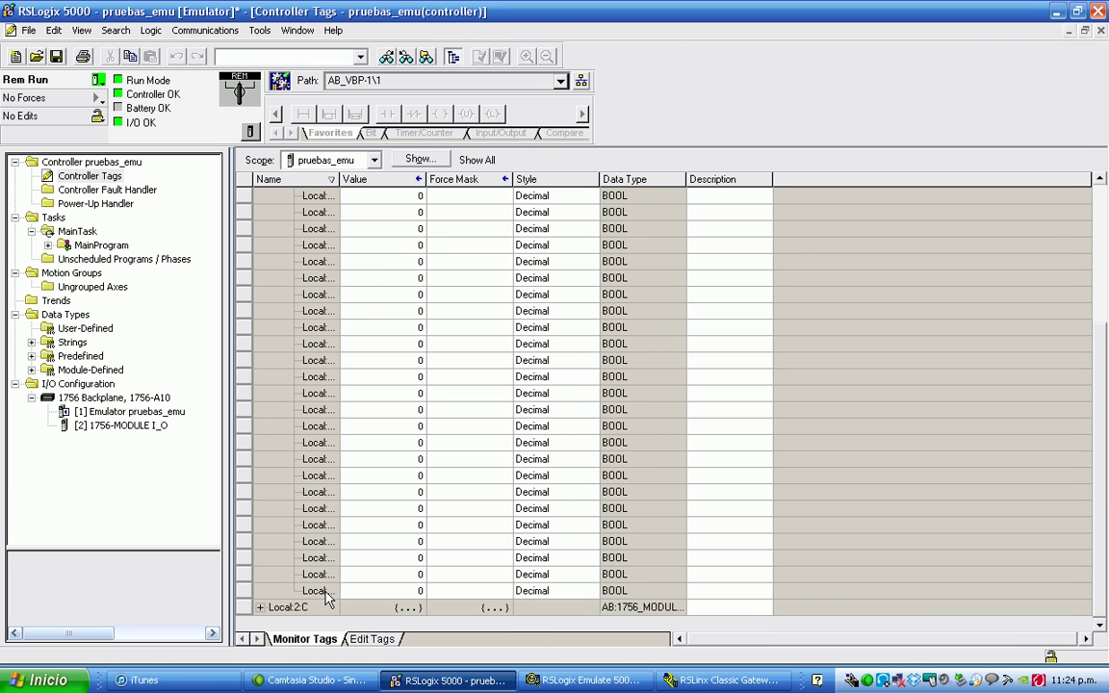
scroll(325, 590, "up", 6)
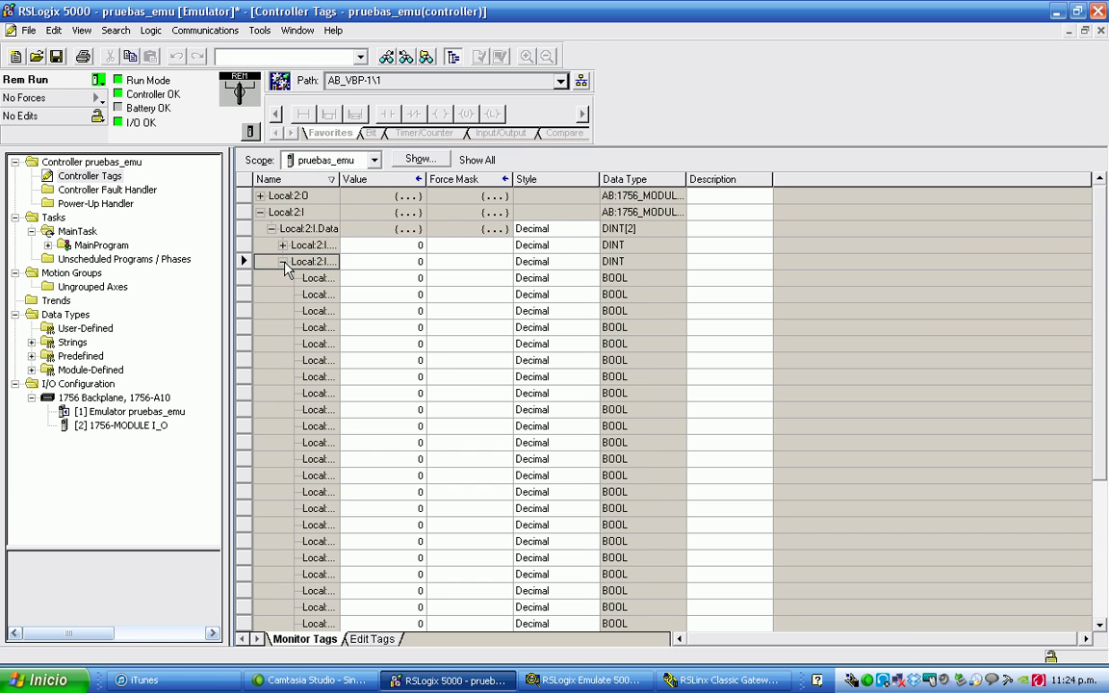
Switch to the RSLogix Emulate 5000 Chassis Monitor and show the I/O data of the 1789-SIM module in slot 2
left_click(587, 682)
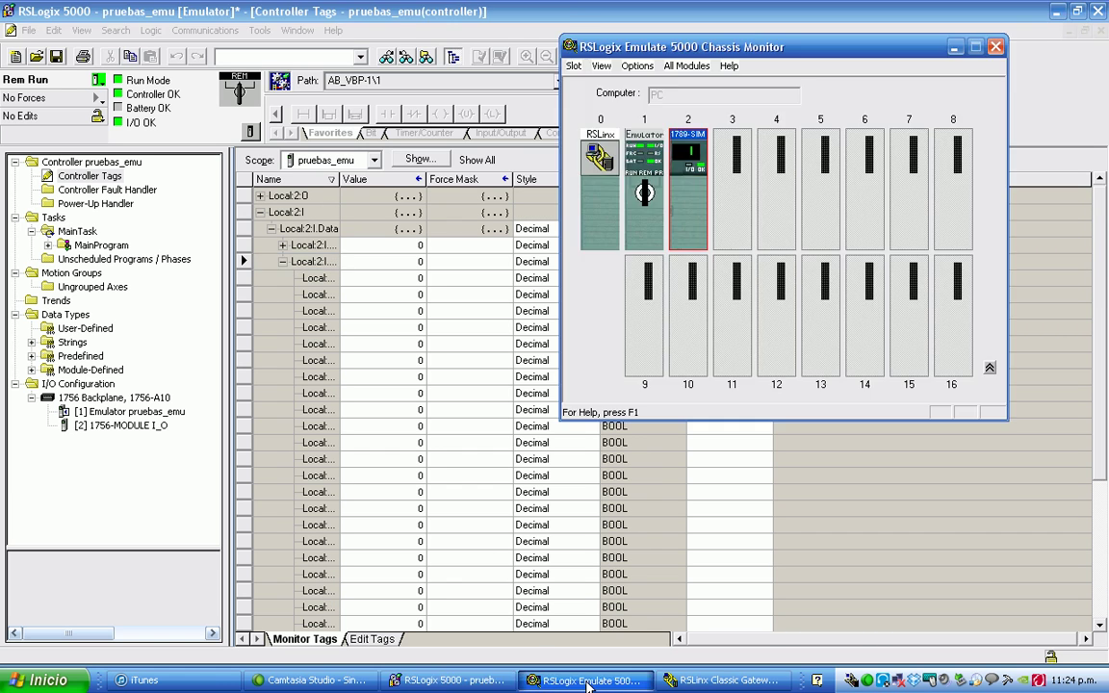
right_click(693, 223)
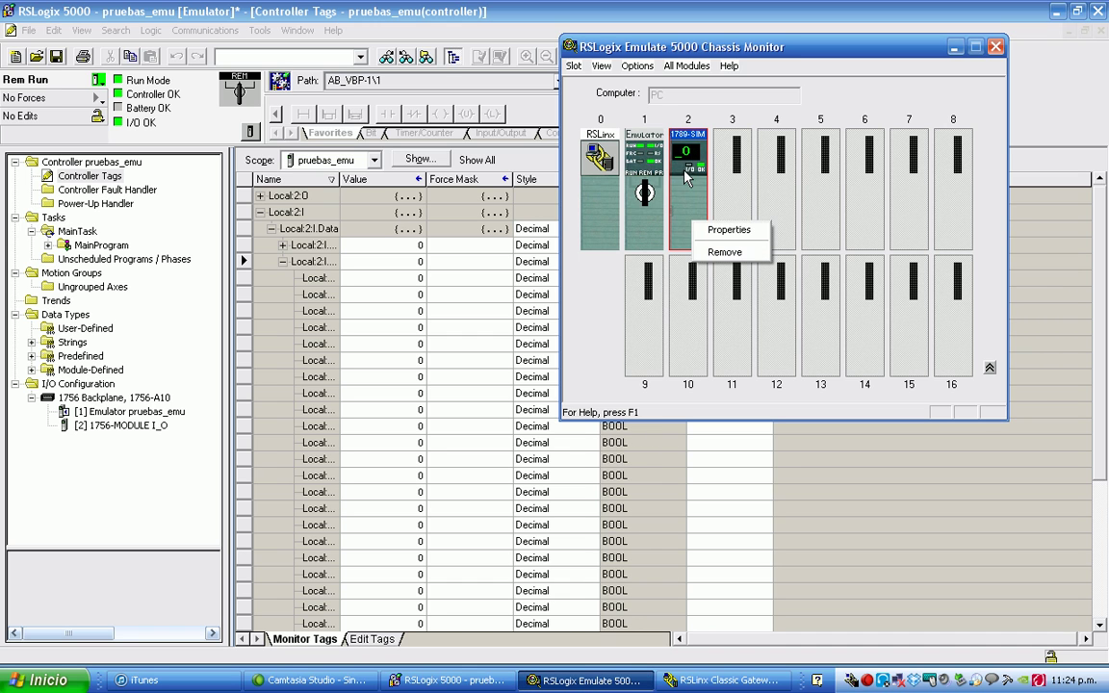
left_click(743, 233)
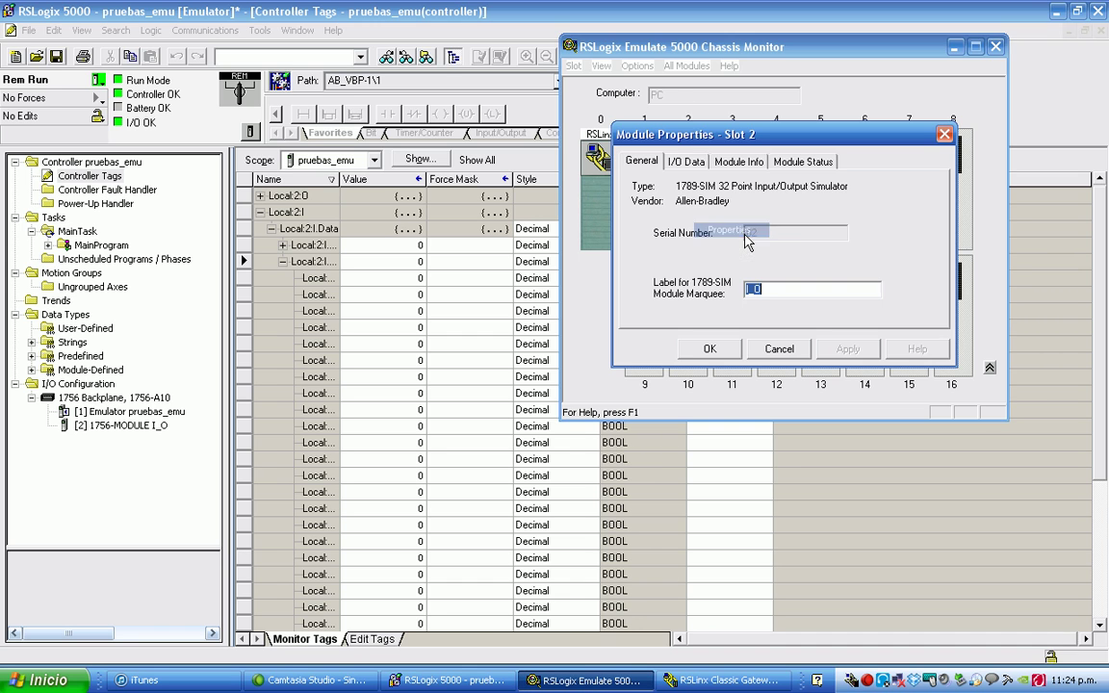
left_click(686, 162)
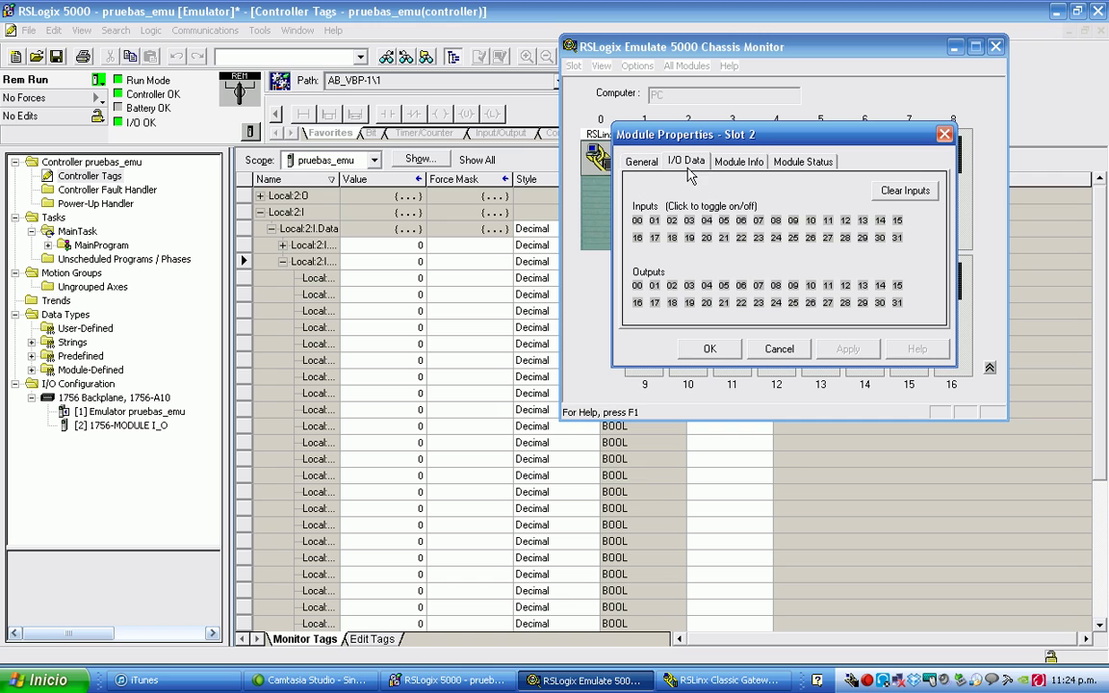
Test the simulator module by toggling inputs 00 to 03 on, then clear all its inputs
left_click(654, 221)
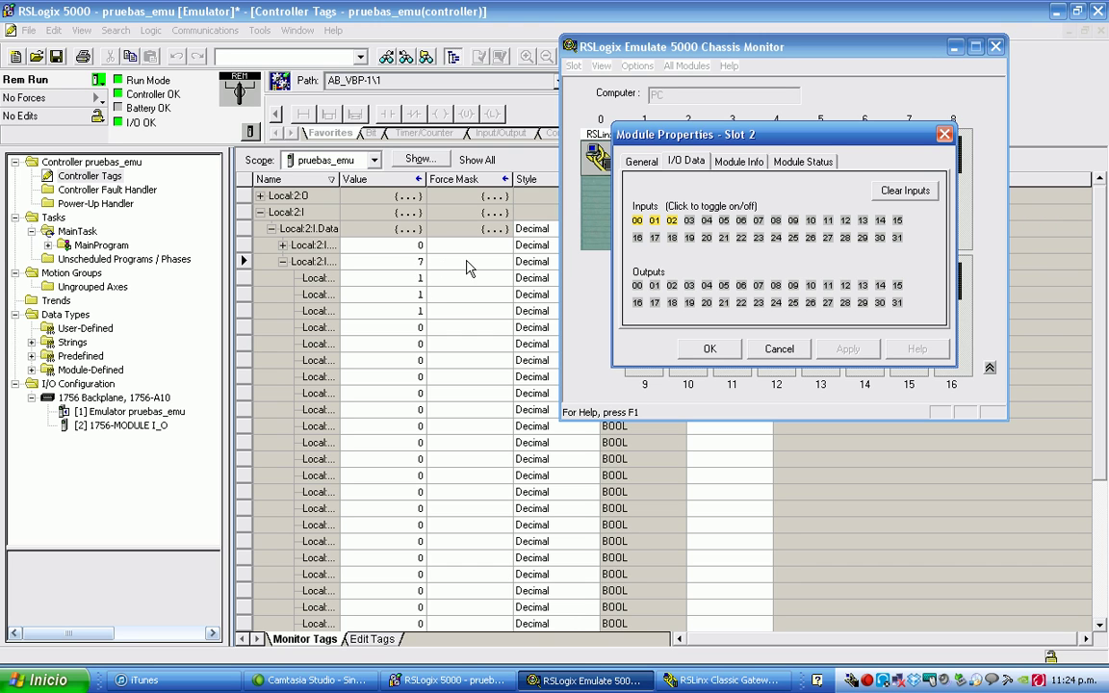
left_click(688, 222)
left_click(903, 191)
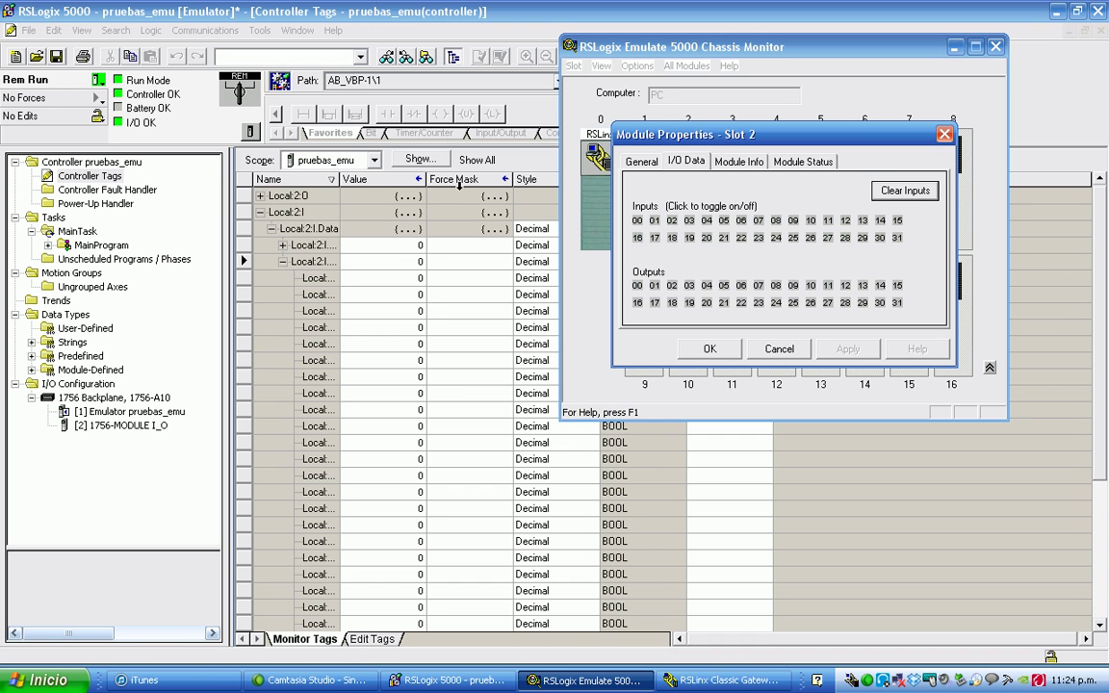
Return to the RSLogix 5000 controller tags, collapse Local:2:I and expand Local:2:O down to its individual output bits
left_click(264, 213)
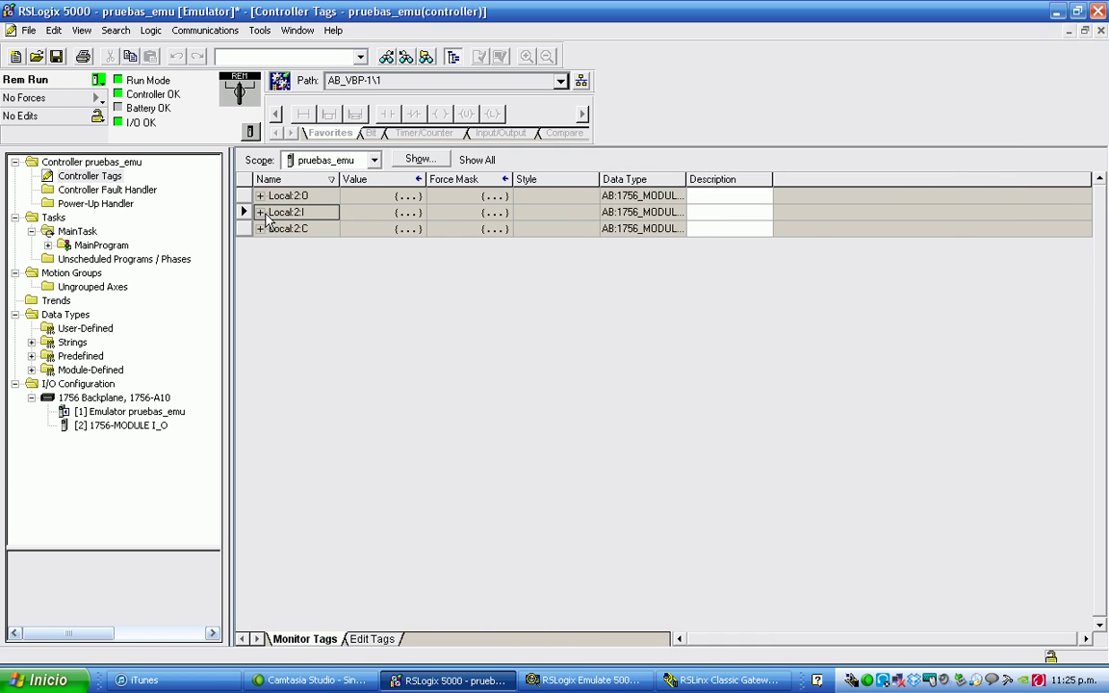
left_click(260, 196)
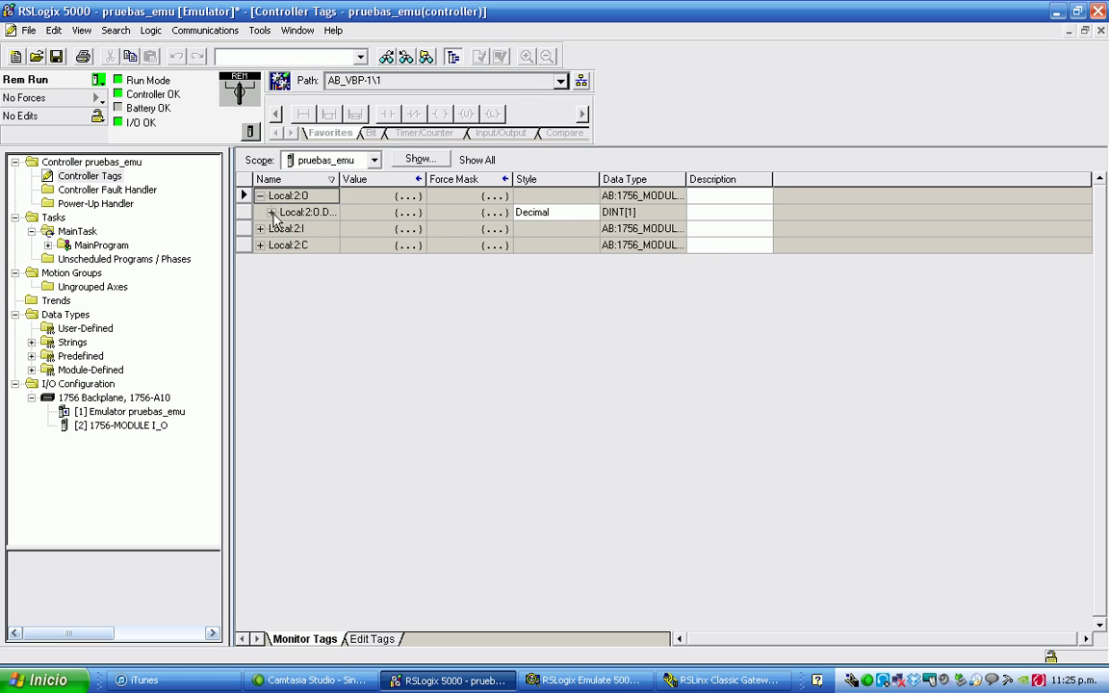
left_click(271, 213)
left_click(282, 229)
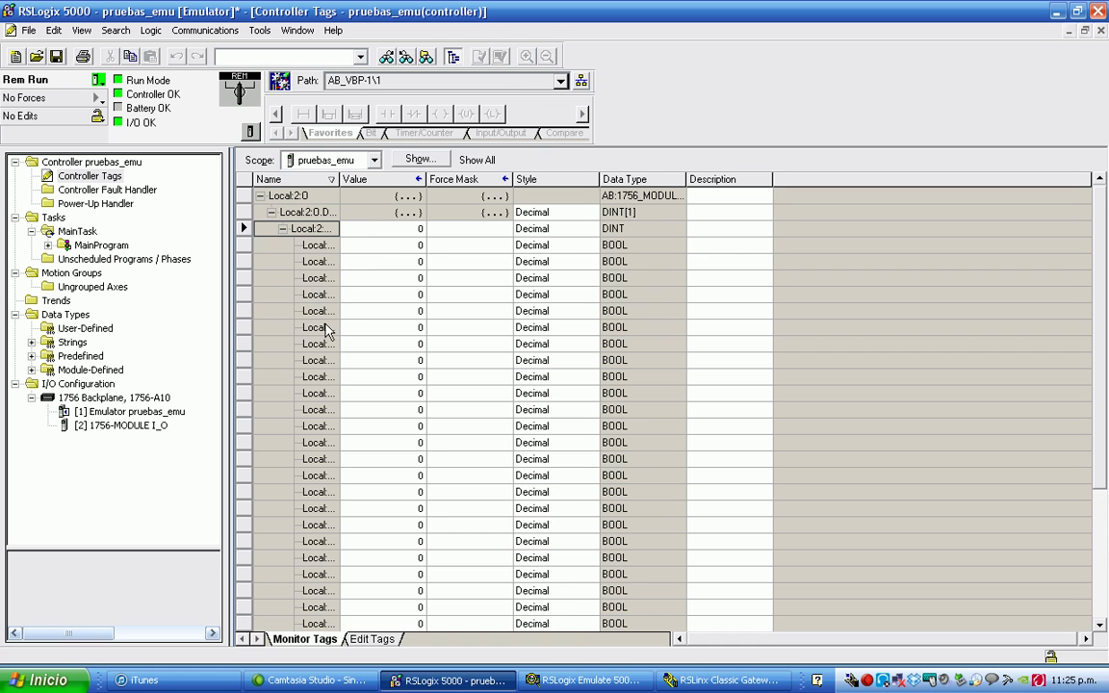
Set output bits 0 and 1 of Local:2:O to 1, checking each on the slot 2 simulator module in the RSLogix Emulate 5000 Chassis Monitor
left_click(417, 250)
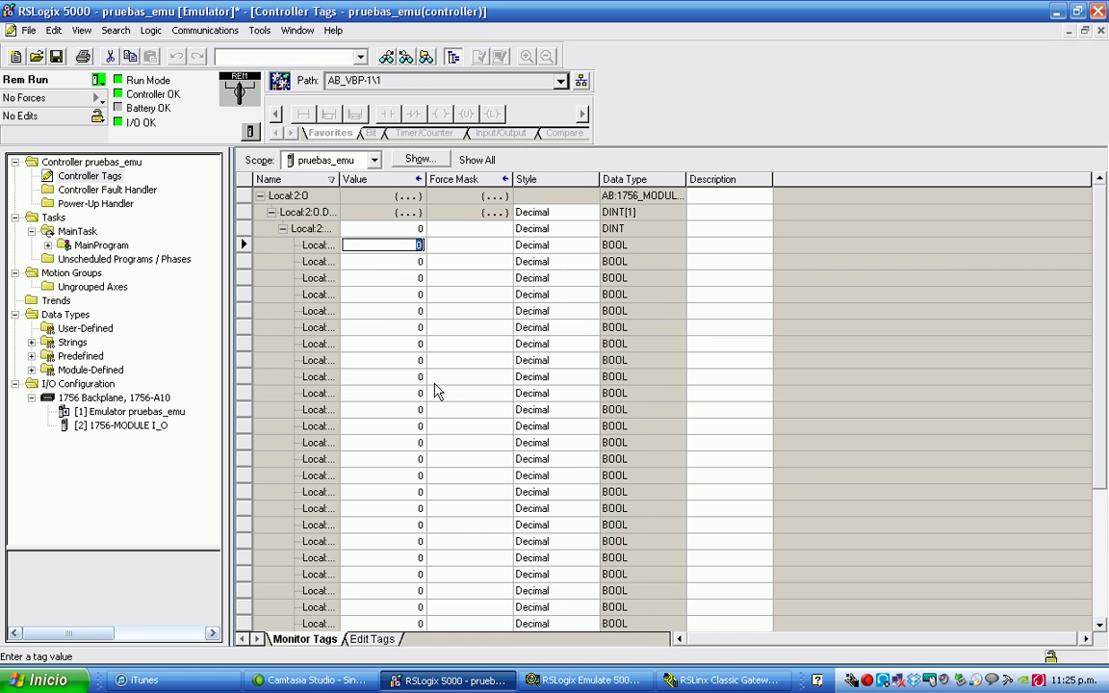
type("1")
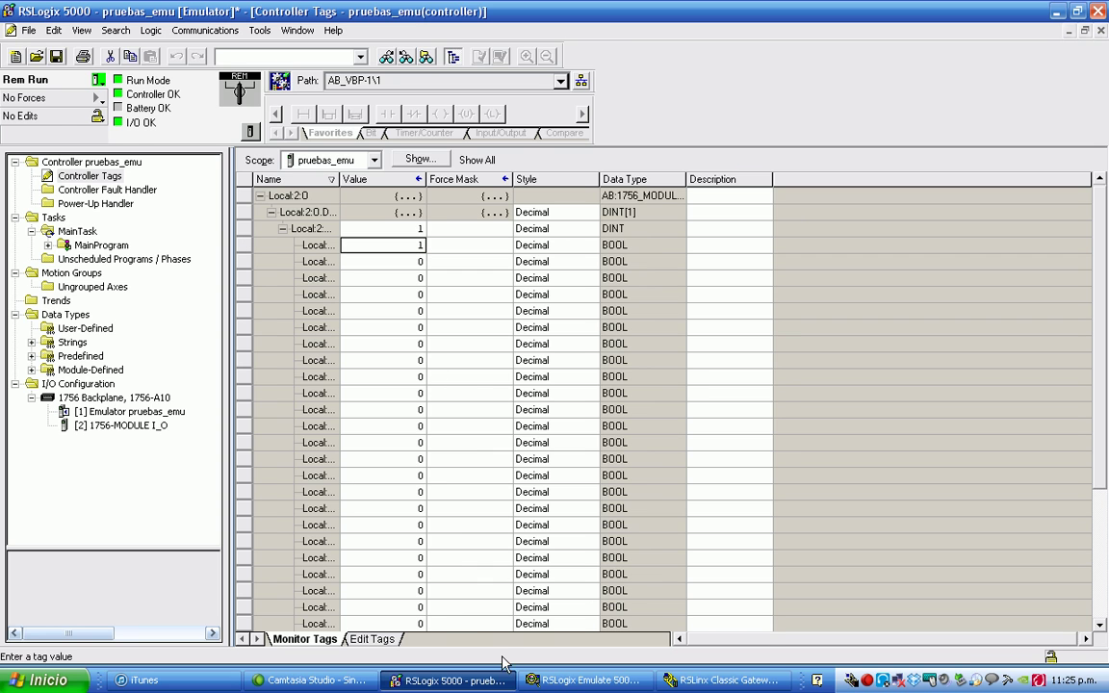
left_click(621, 681)
left_click(621, 680)
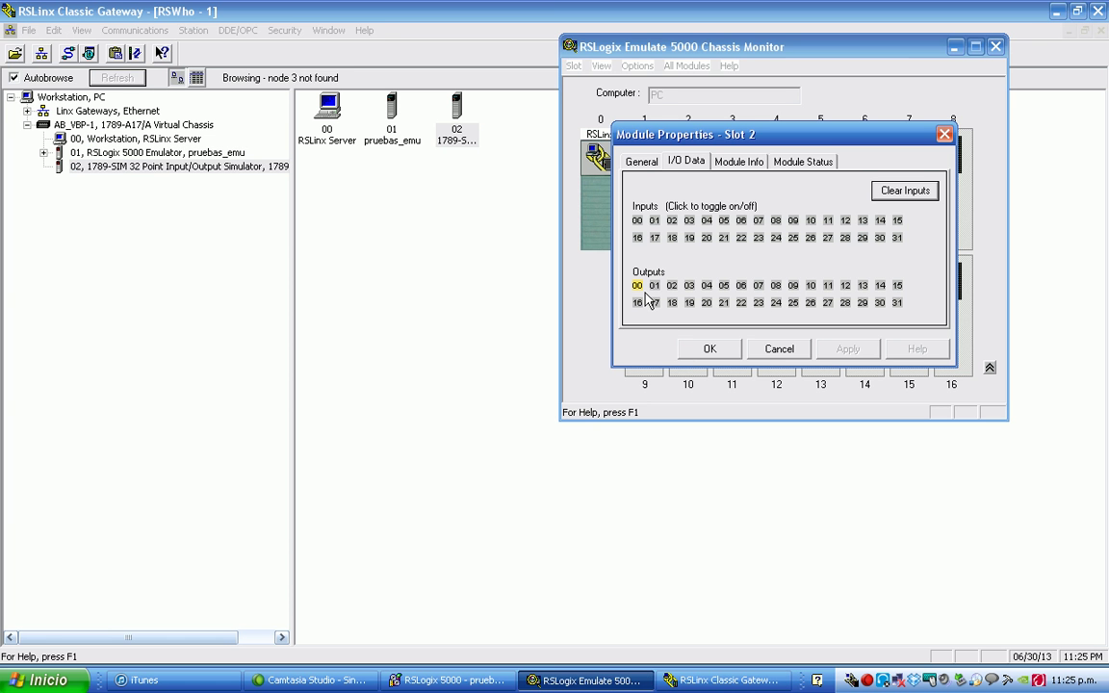
left_click(443, 680)
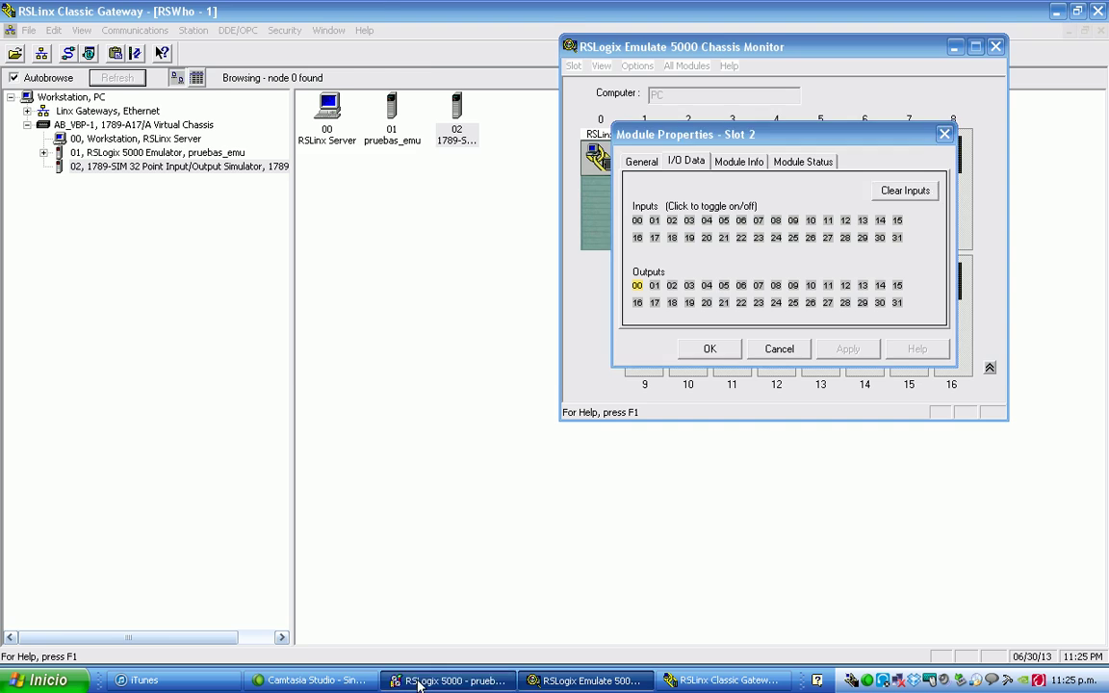
left_click(406, 262)
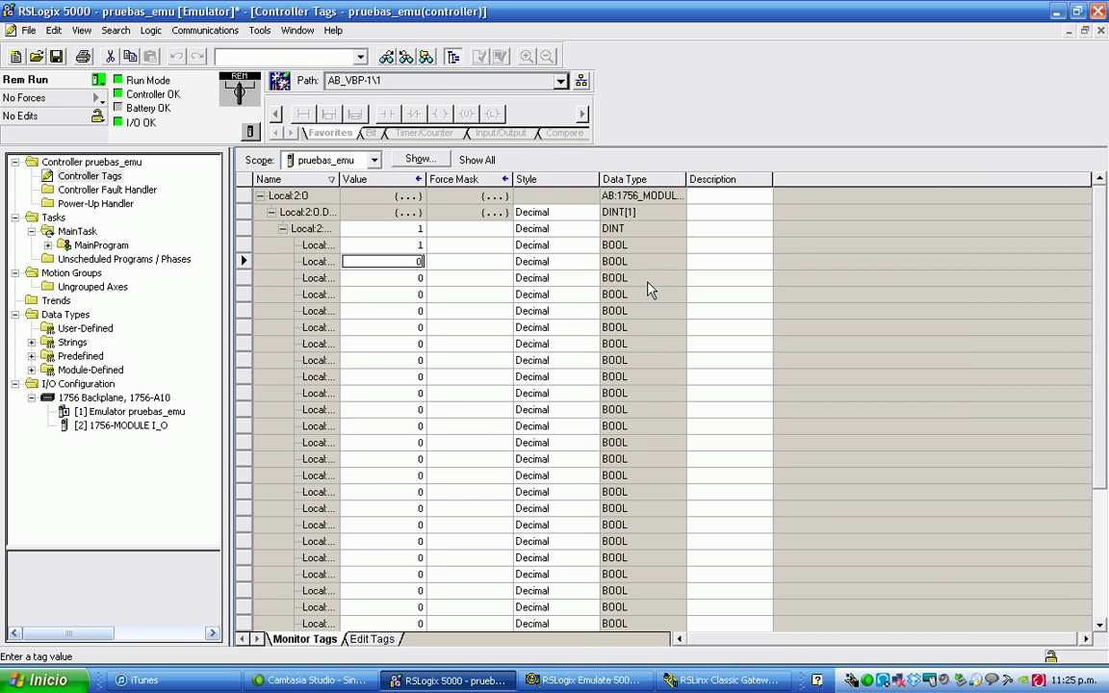
type("1")
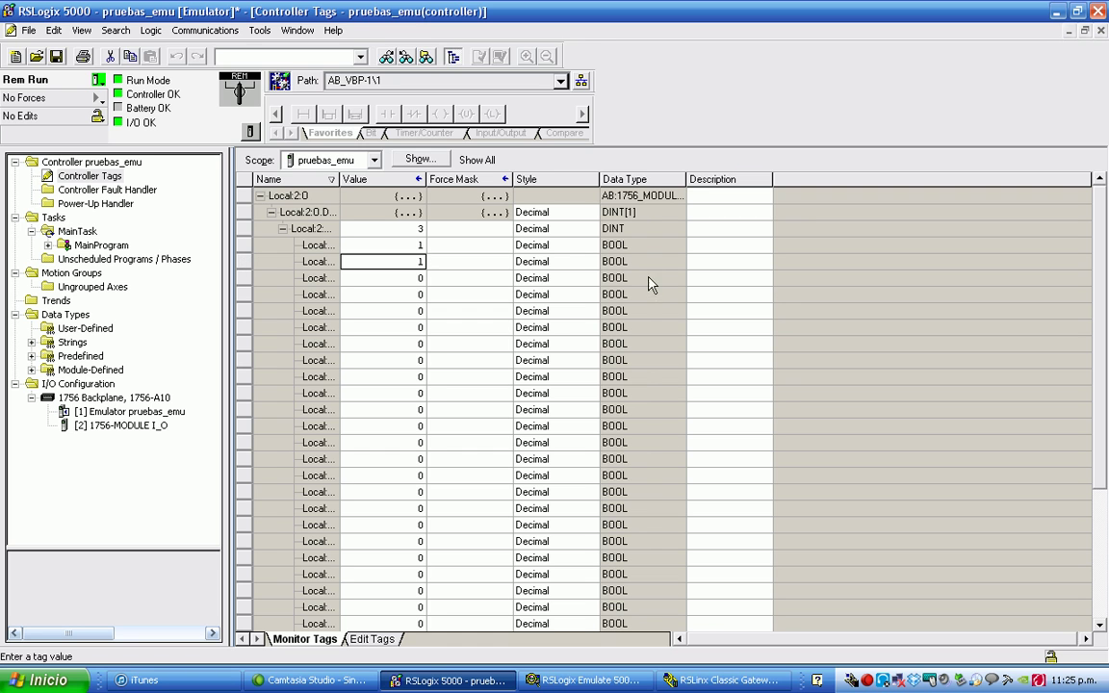
left_click(583, 679)
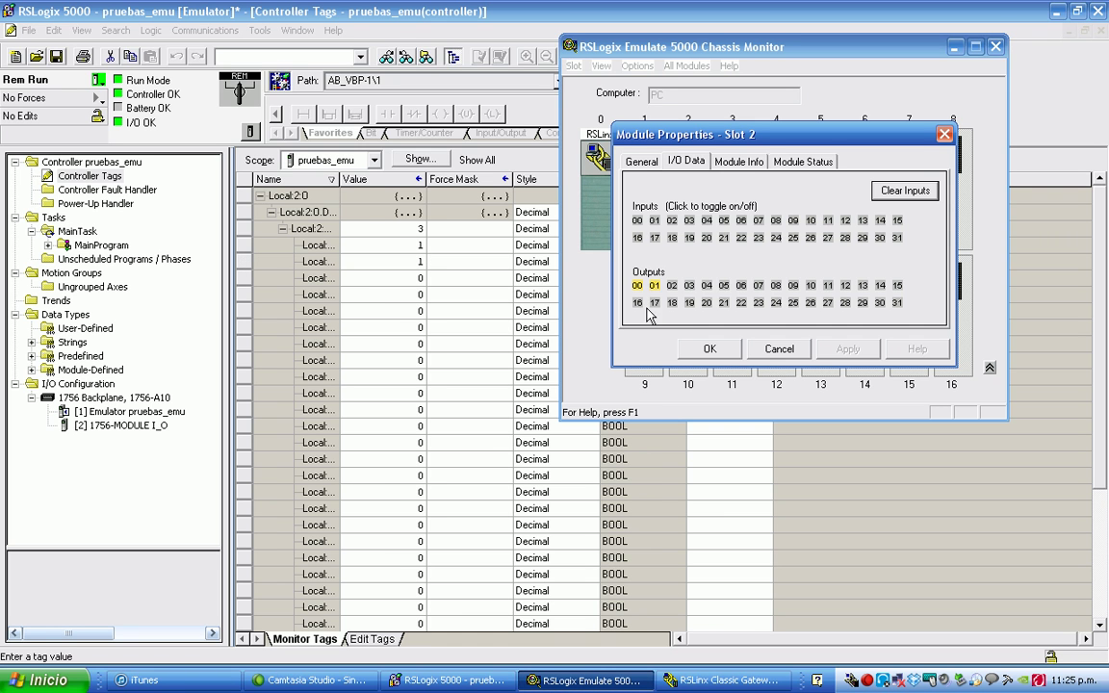
Back in RSLogix 5000, reset the Local:2:O output DINT to 0 and check the module's outputs in the Chassis Monitor
left_click(409, 229)
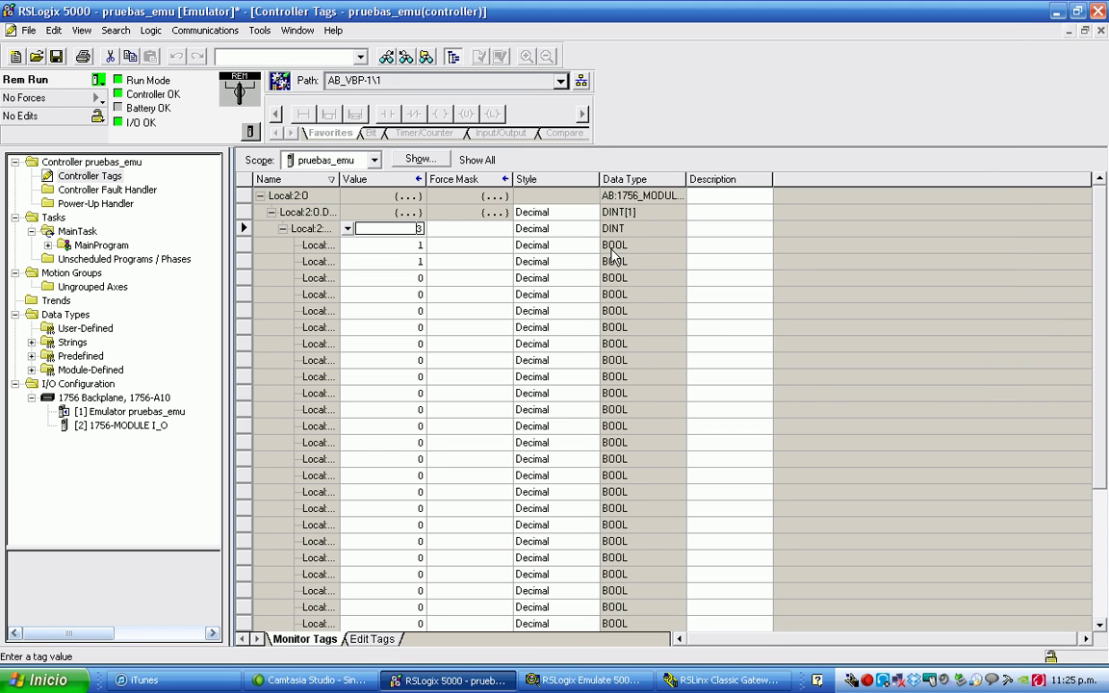
type("0")
key("Return")
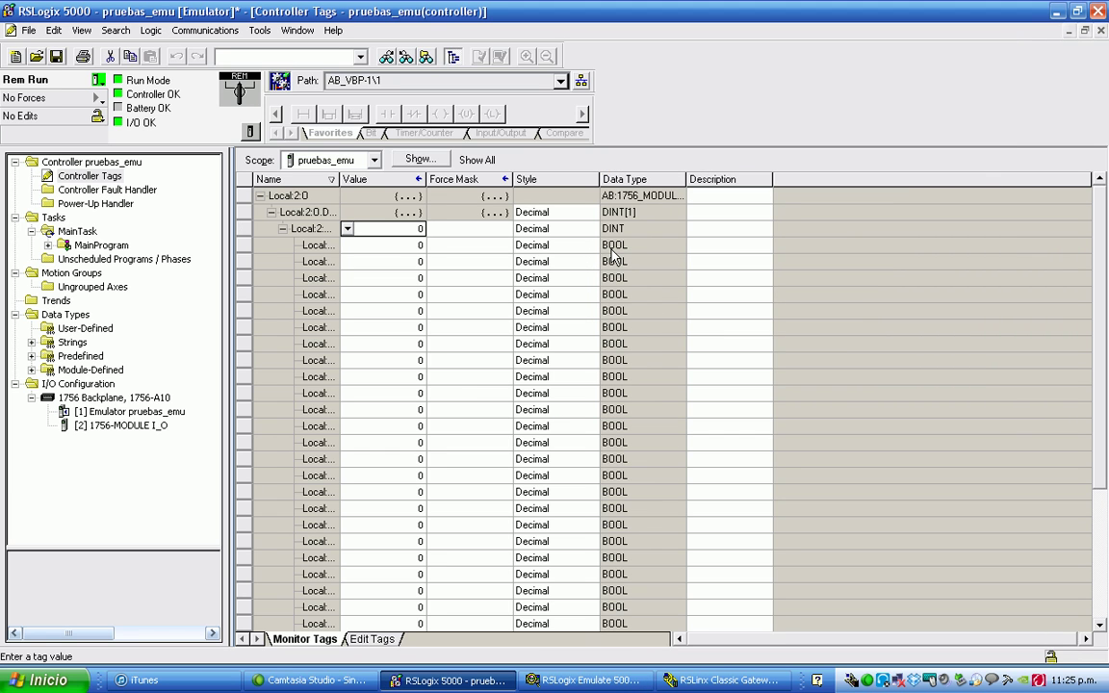
left_click(585, 681)
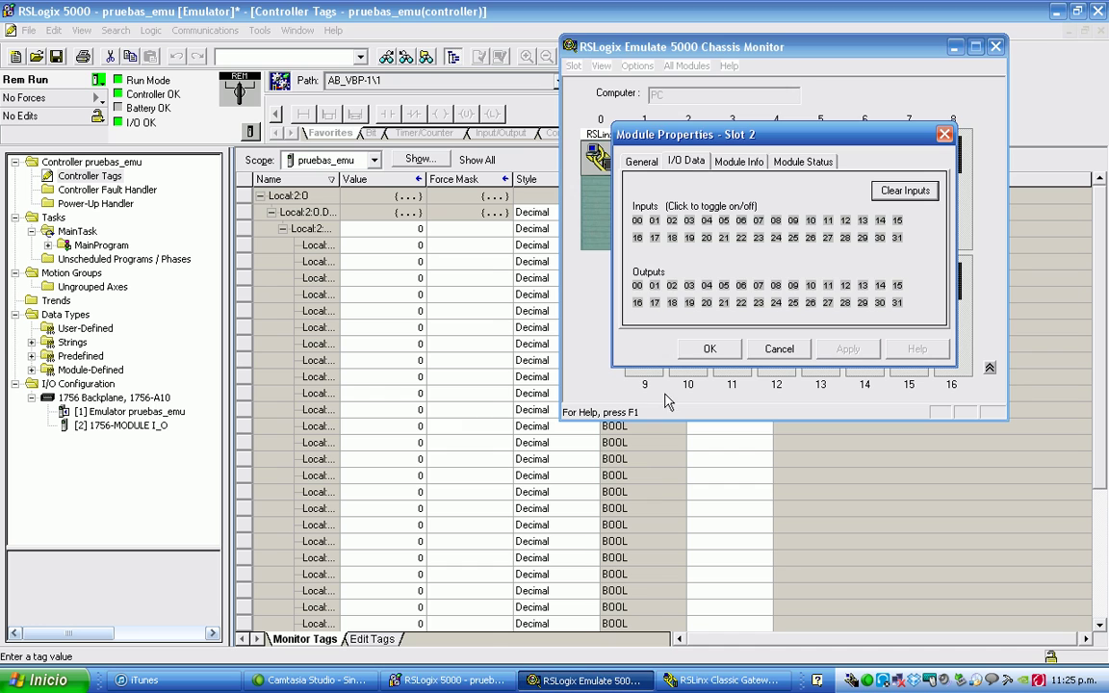
Return to RSLogix 5000, open the MainRoutine ladder of MainProgram, and briefly review the simulator module's I/O points in the Chassis Monitor
left_click(384, 334)
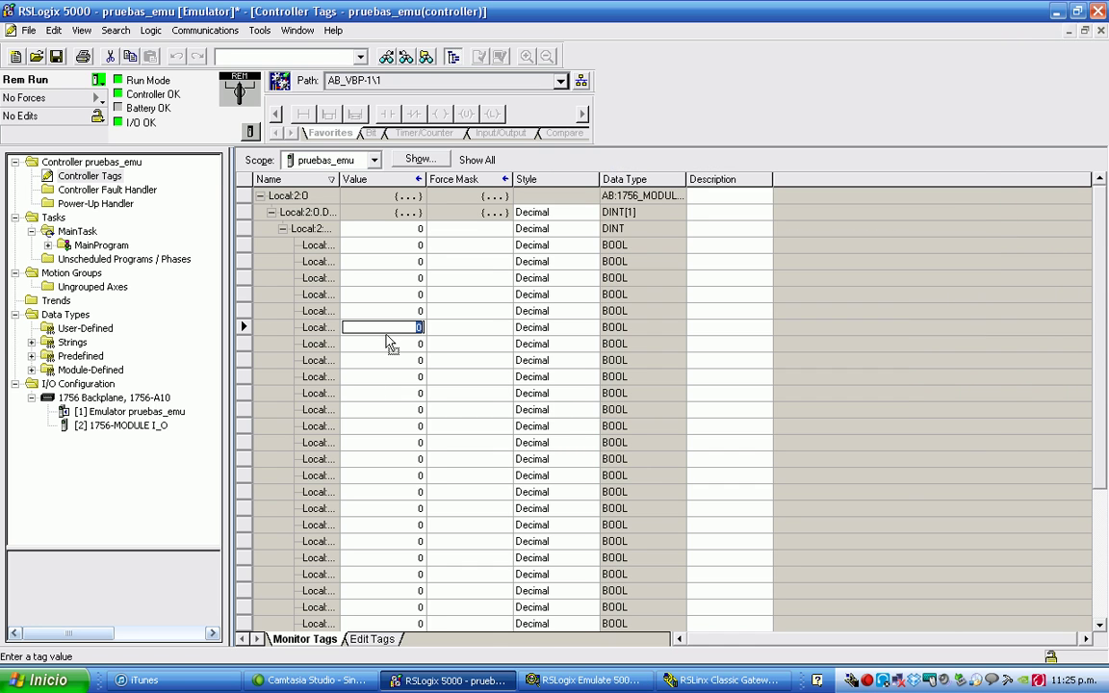
left_click(47, 244)
double_click(114, 275)
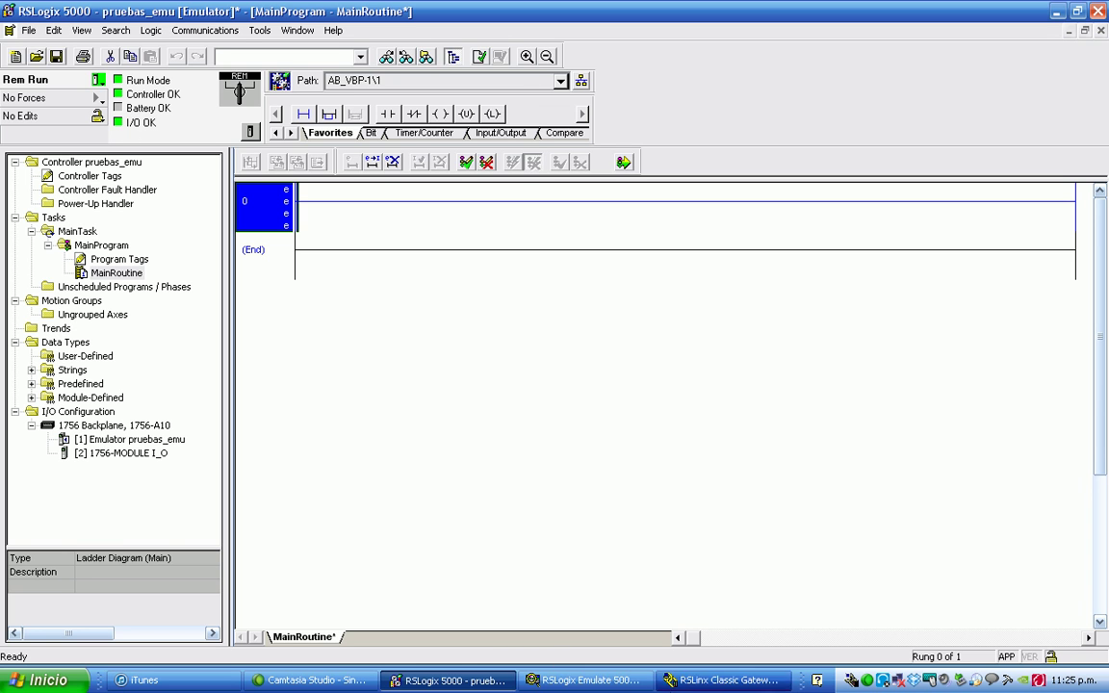
left_click(597, 681)
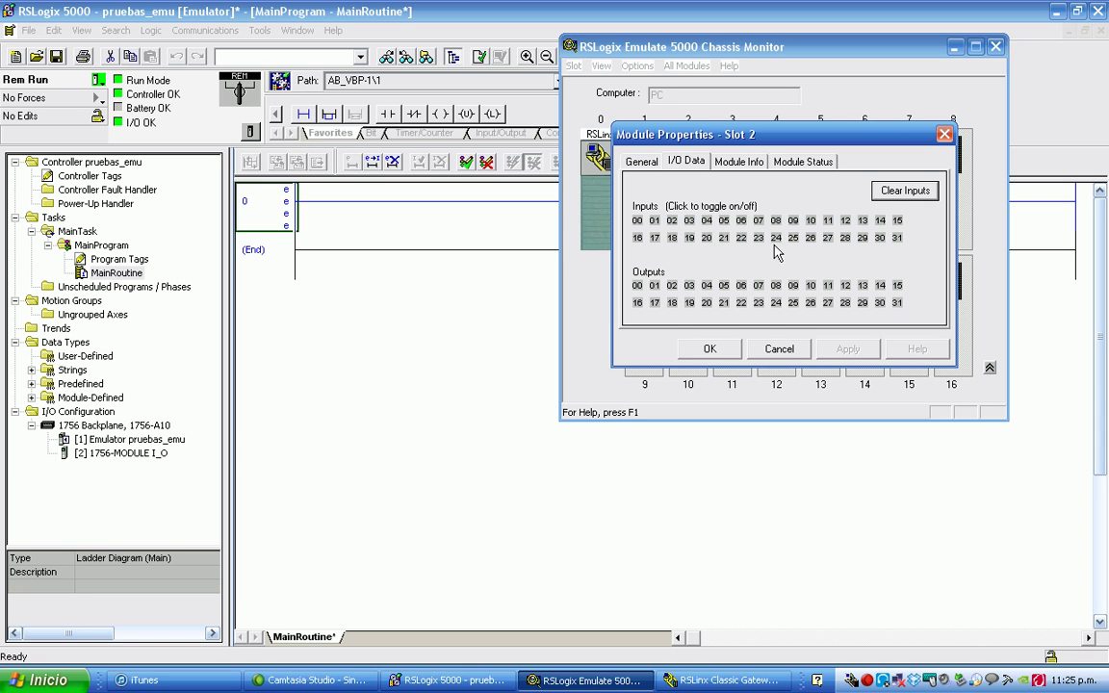
left_click(306, 218)
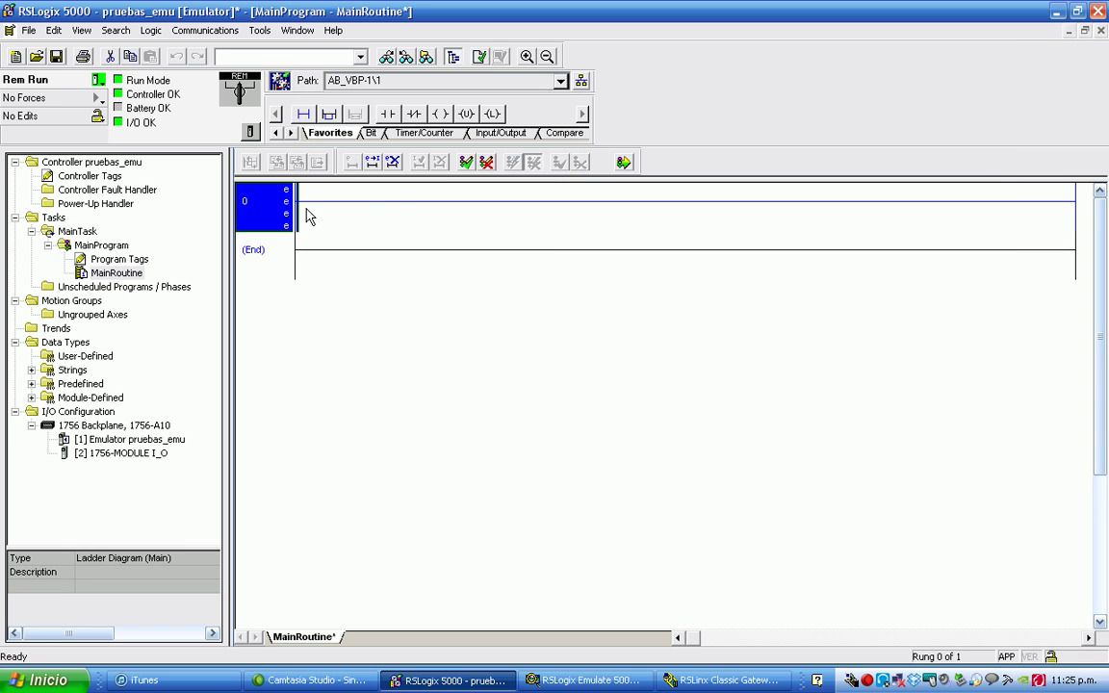